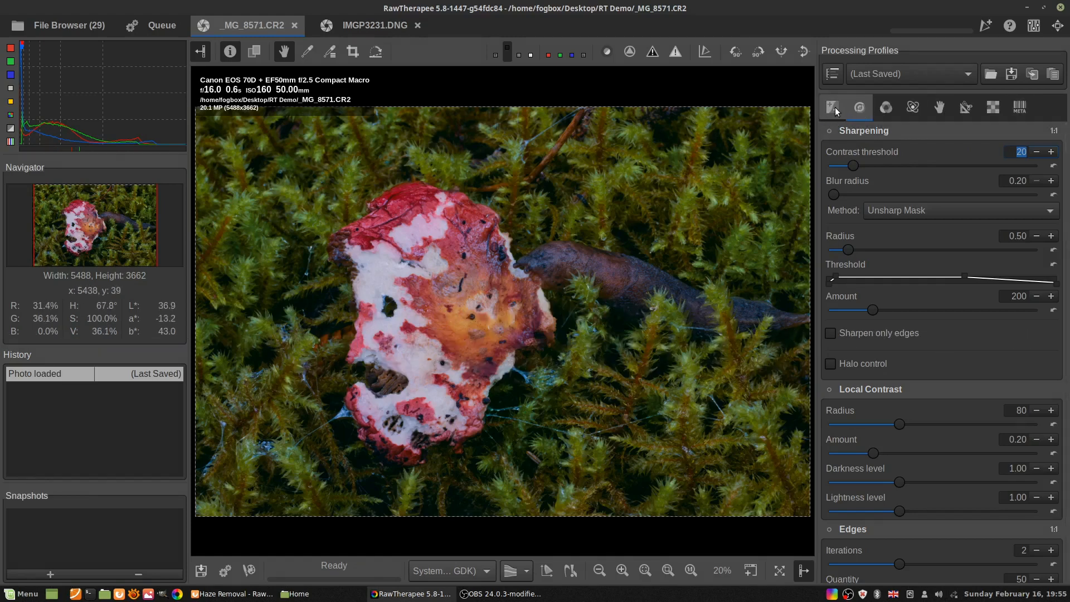
Open the exposure settings and examine the curve types offered for Tone curve 1.
click(833, 107)
scroll(876, 164, down, 5)
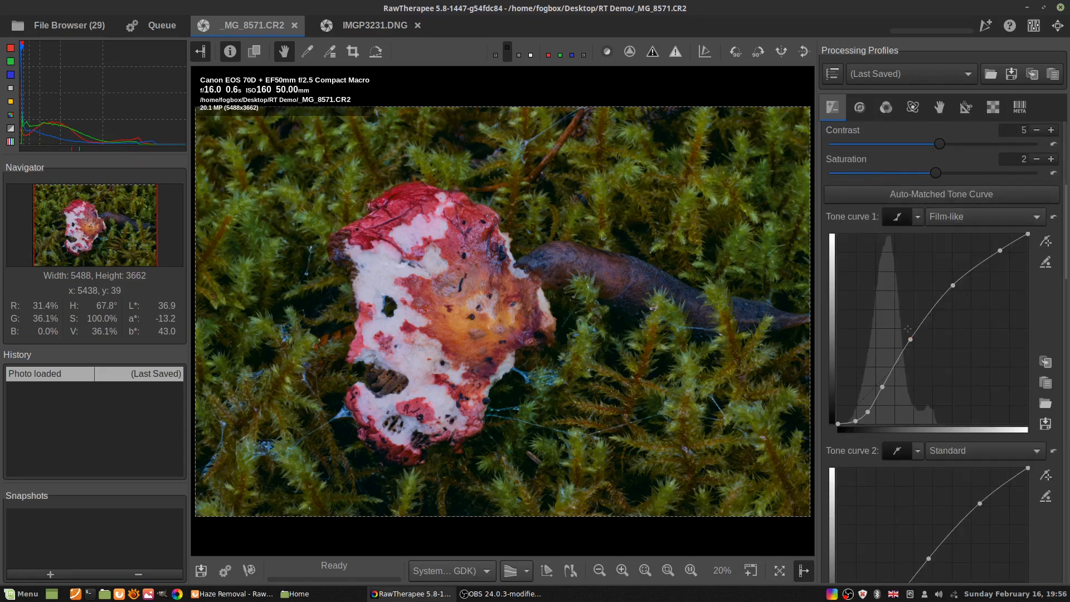
click(917, 220)
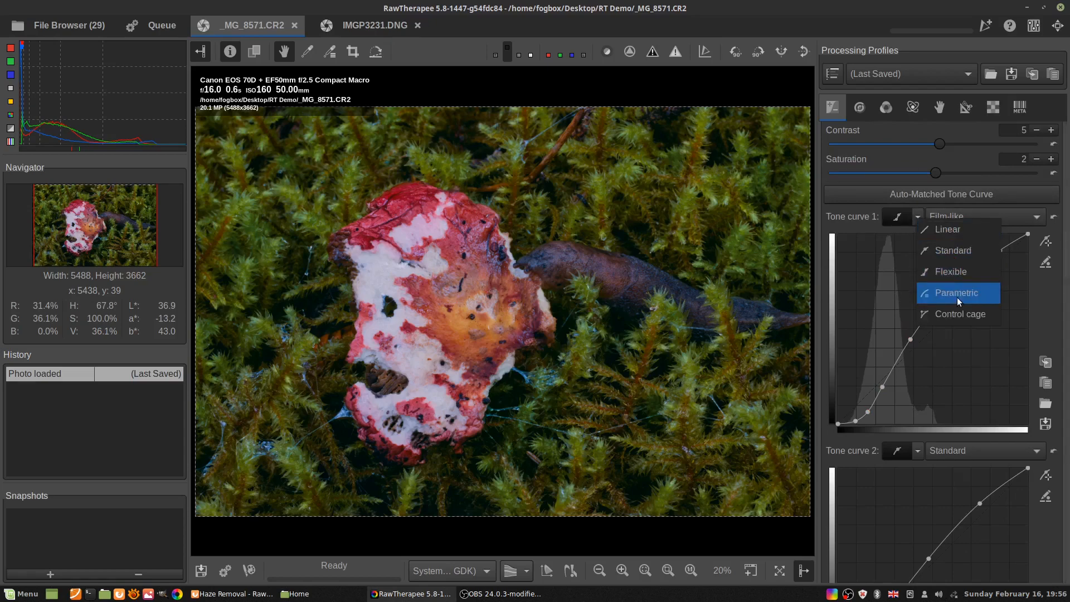
click(893, 225)
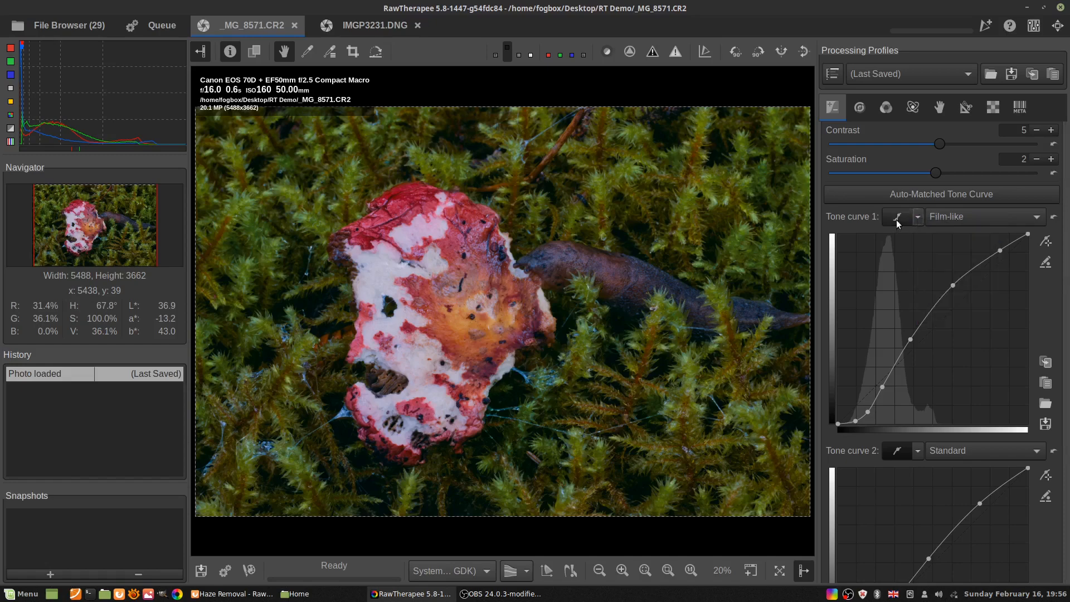
Shift the highlight point of Tone curve 1 slightly towards the shadows and keep the curve type as Flexible.
drag(1000, 250, 996, 252)
click(917, 216)
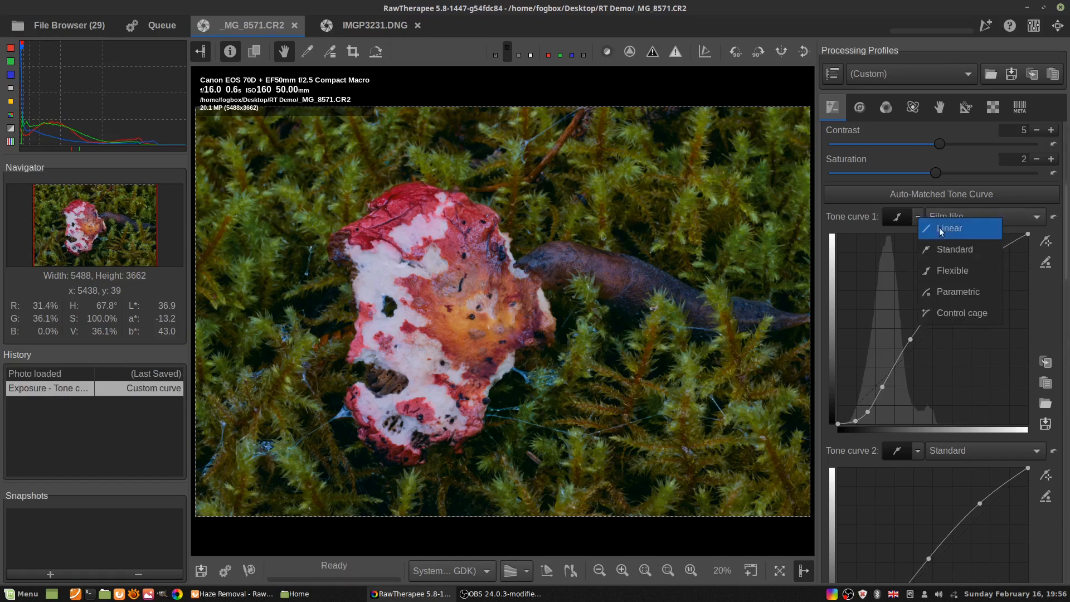
click(897, 217)
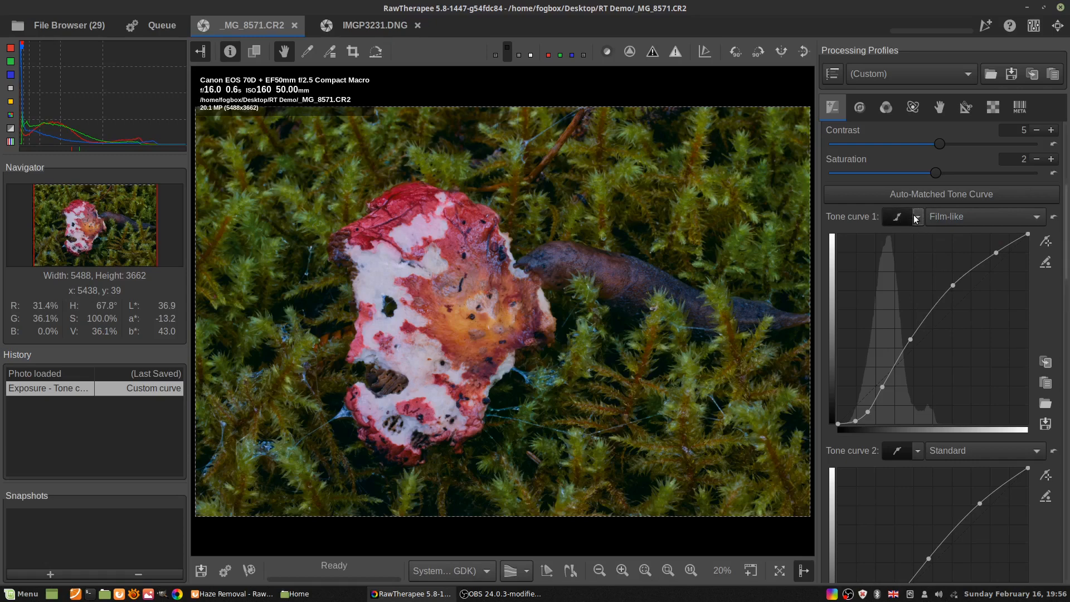
click(917, 217)
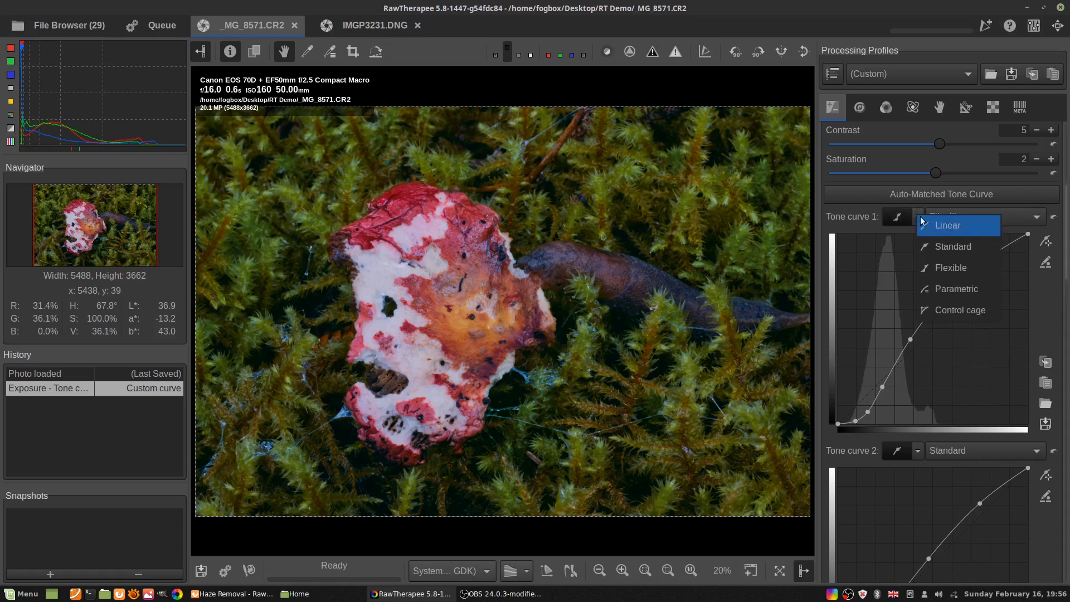
click(945, 268)
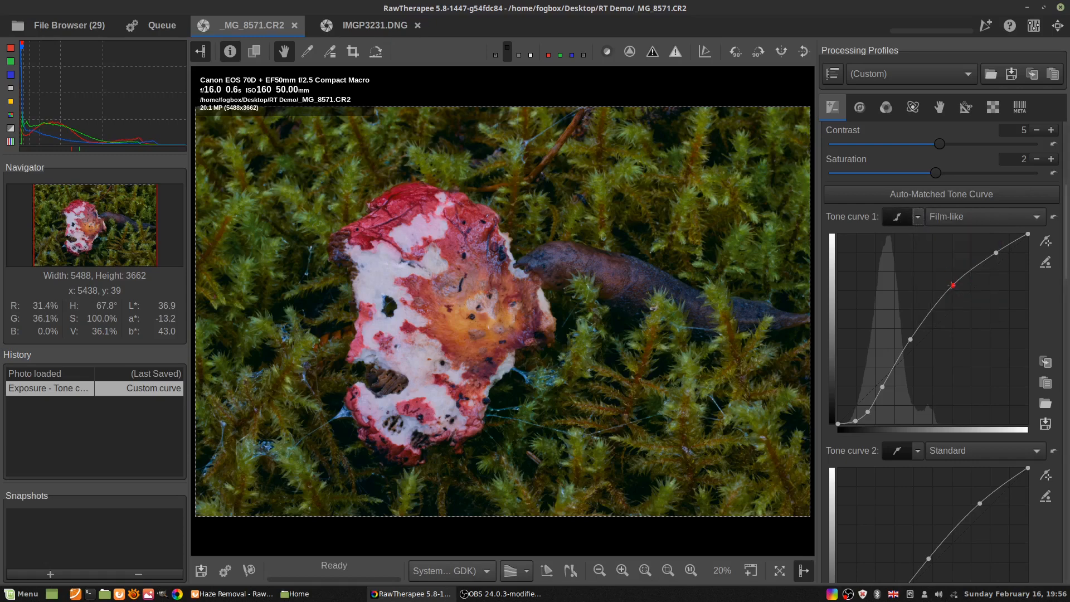
Try a near-vertical midtone section on the Flexible Tone curve 1 with an added lower midtone point, and restore the Photo loaded state.
drag(952, 286, 929, 279)
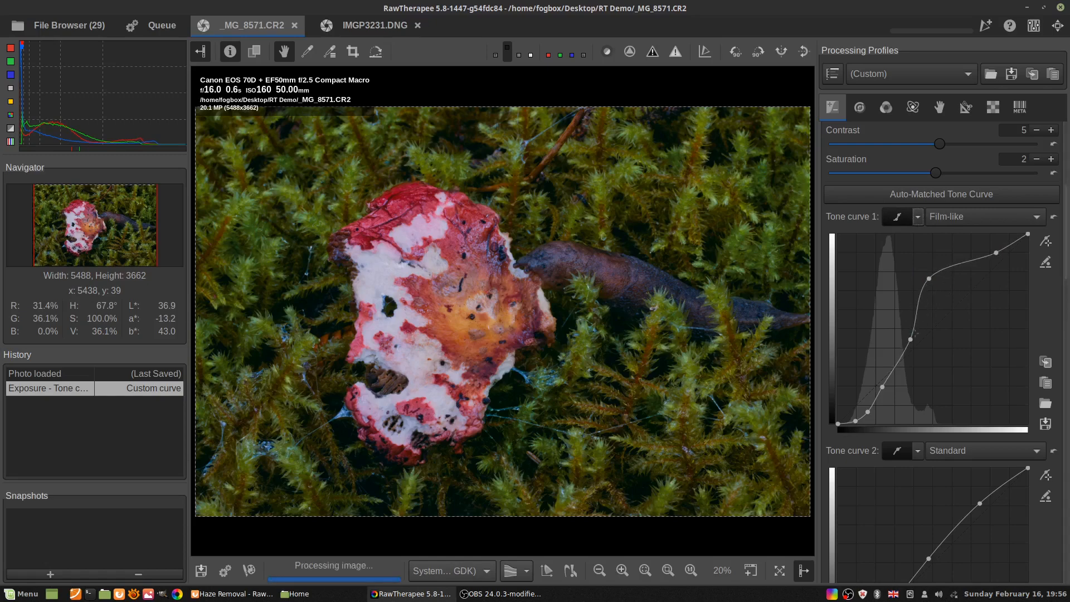
drag(910, 339, 920, 341)
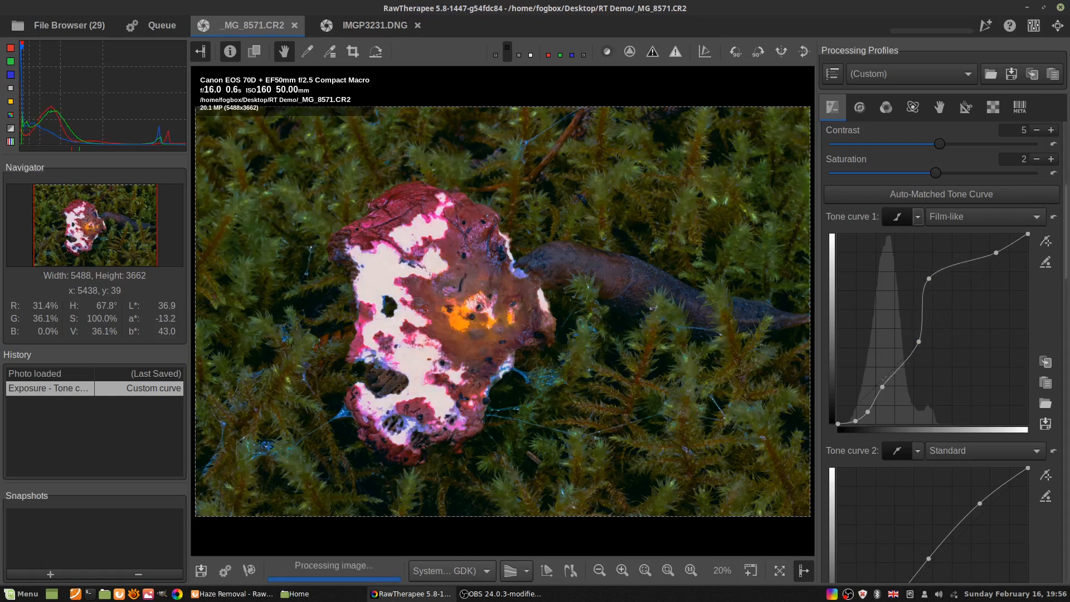
click(904, 384)
drag(903, 385, 914, 383)
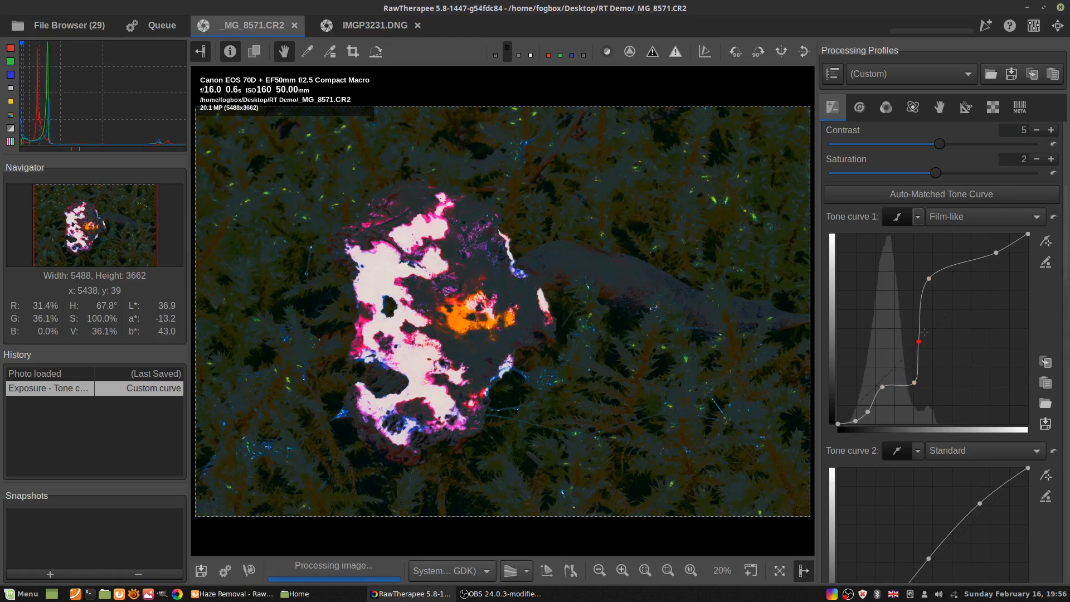
drag(928, 279, 922, 279)
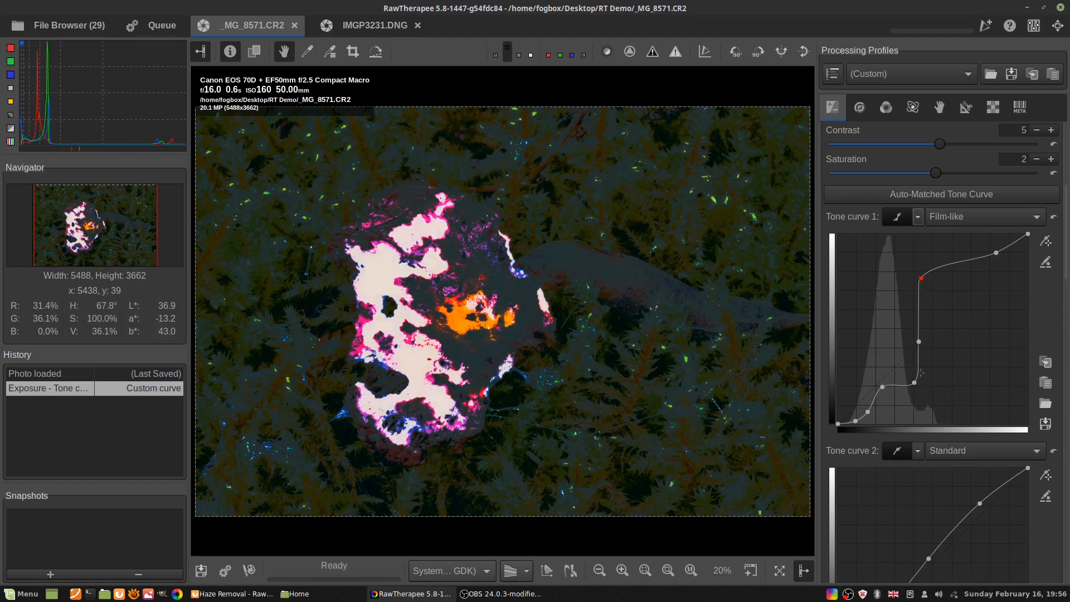
click(62, 372)
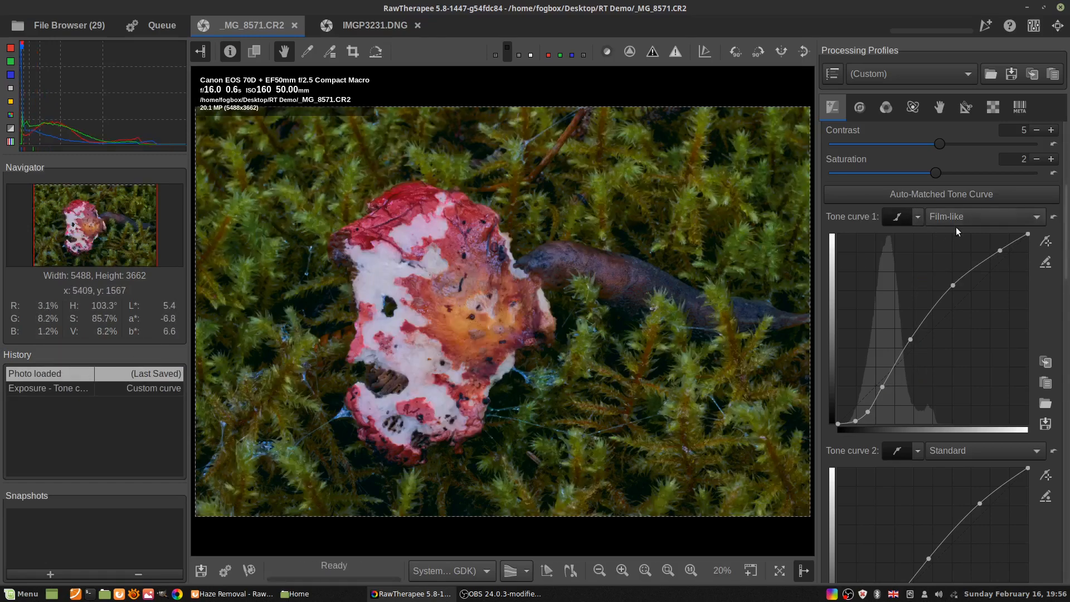
Try a small shift of a shadow point on the Flexible Tone curve 1 and restore the Photo loaded state.
click(918, 217)
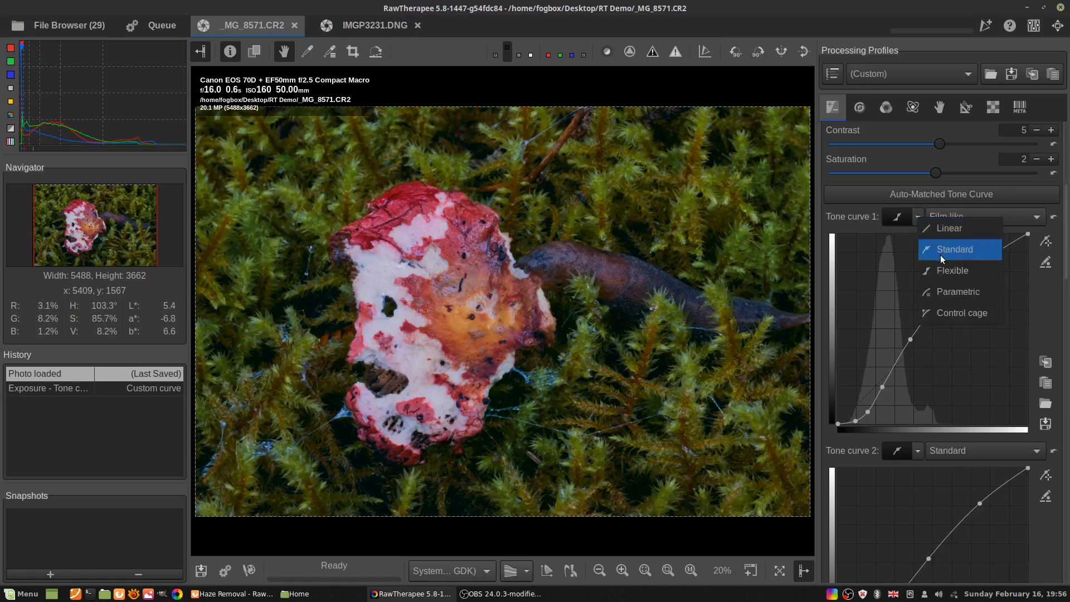
click(950, 270)
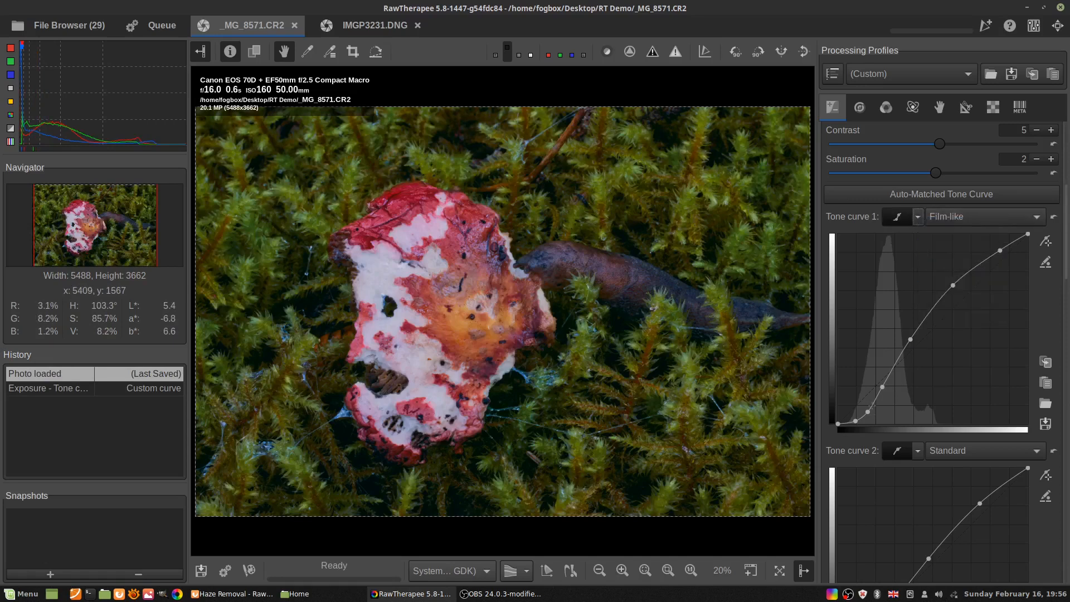
drag(867, 411, 870, 410)
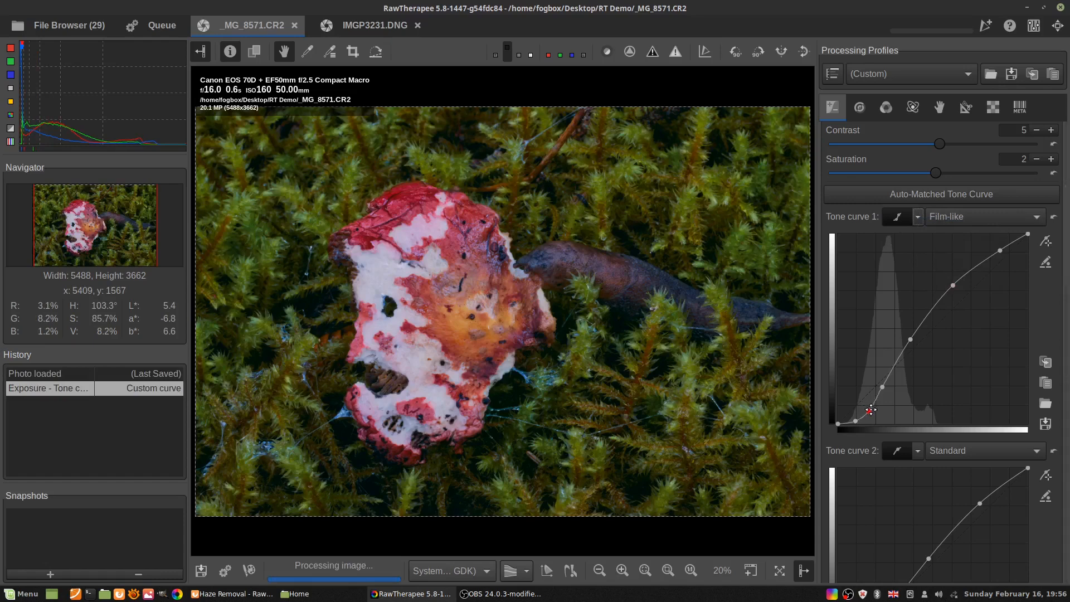
click(29, 381)
Try Tone curve 1 as Parametric with Shadows at -23, and restore the Photo loaded state.
click(917, 216)
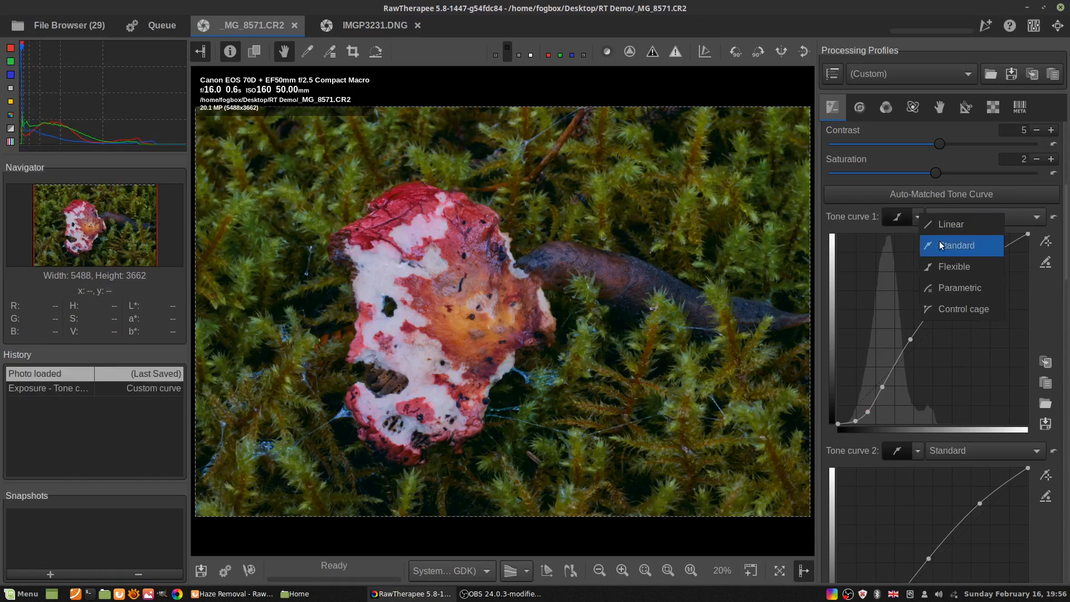
click(959, 285)
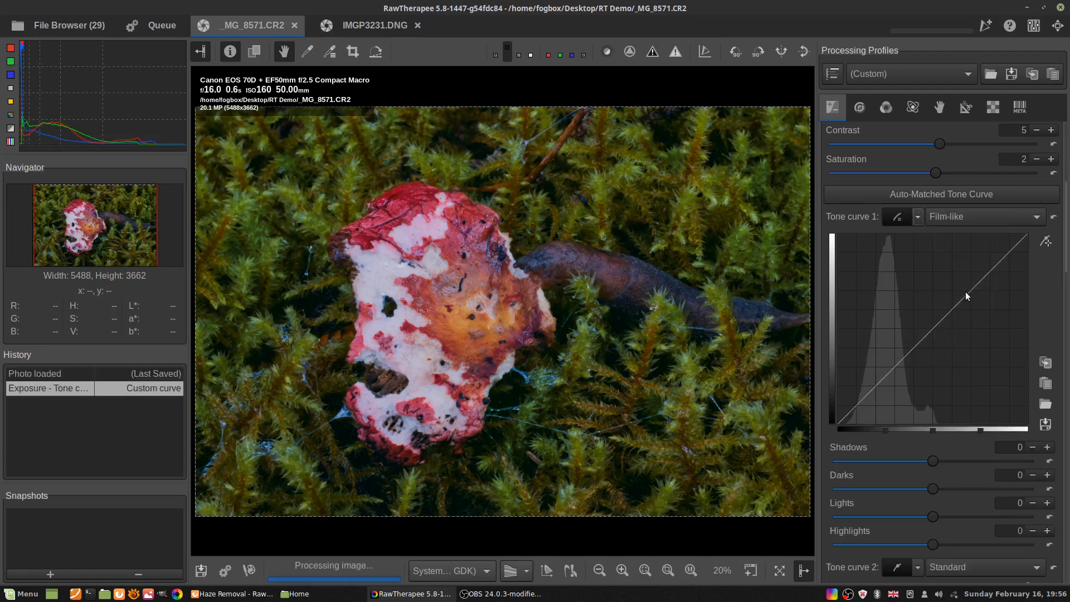
scroll(968, 319, down, 2)
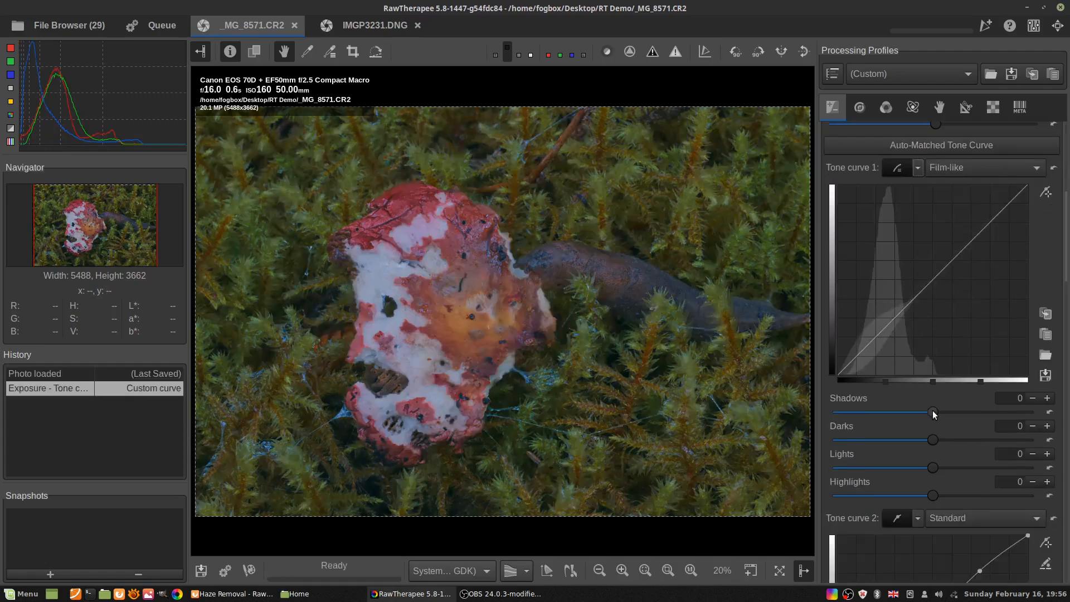
drag(929, 413, 911, 416)
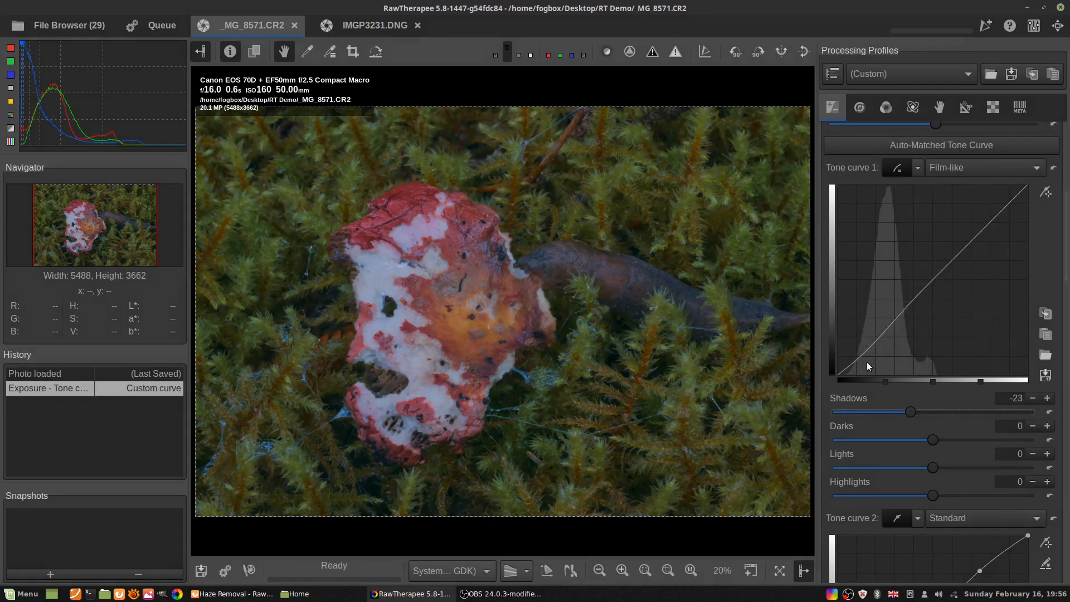
mouse_move(881, 380)
mouse_down()
mouse_move(894, 382)
mouse_move(879, 385)
mouse_up()
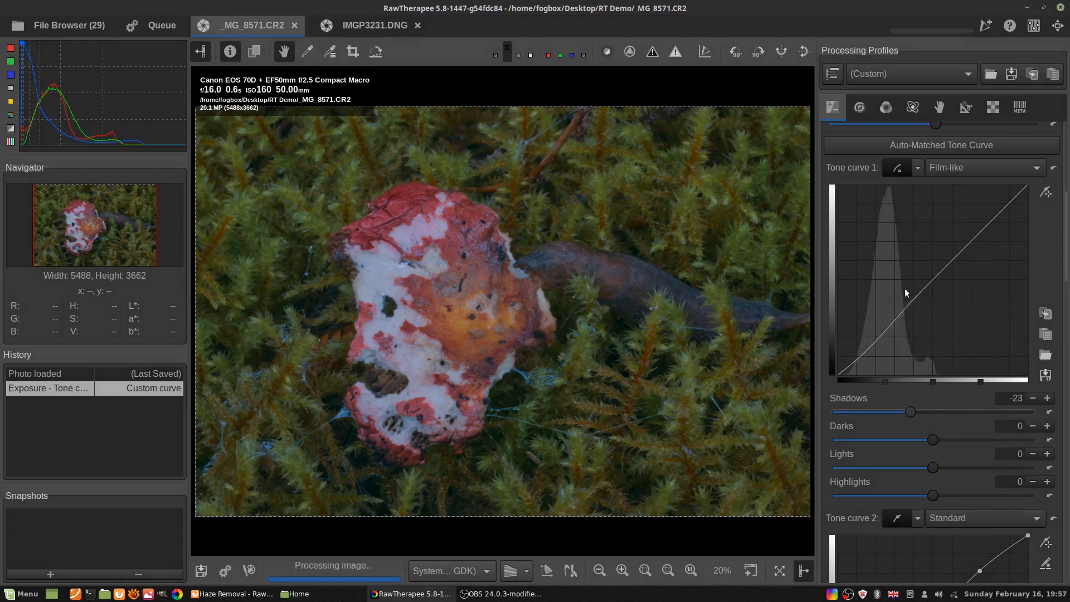
click(47, 373)
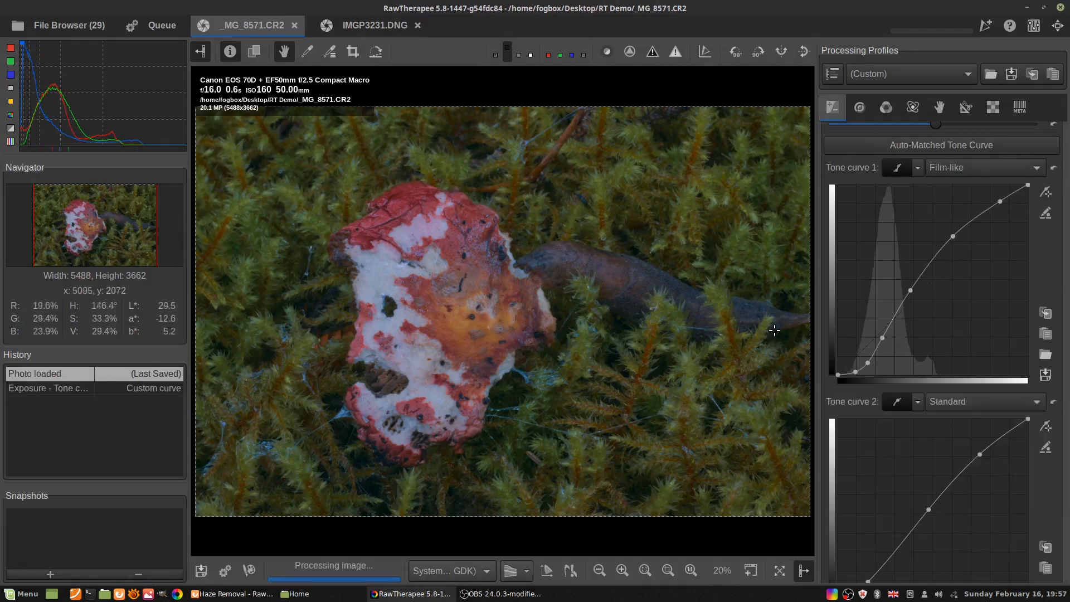
Try the Parametric Tone curve 1 again with Darks at -11, and undo back to the loaded photo.
click(917, 166)
click(955, 238)
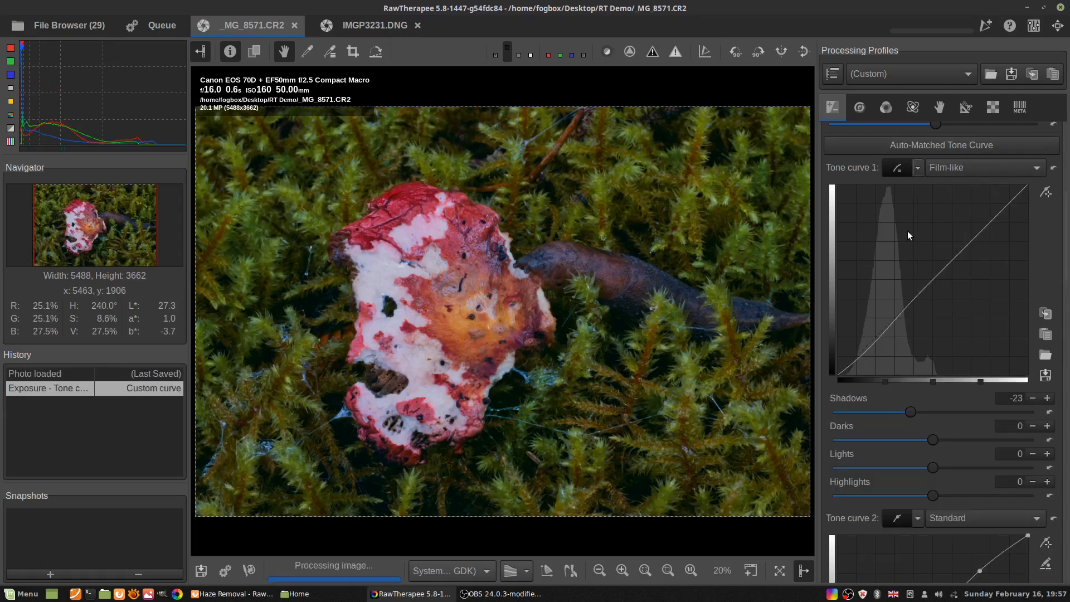
mouse_move(932, 439)
mouse_down()
mouse_move(942, 437)
mouse_move(920, 447)
mouse_up()
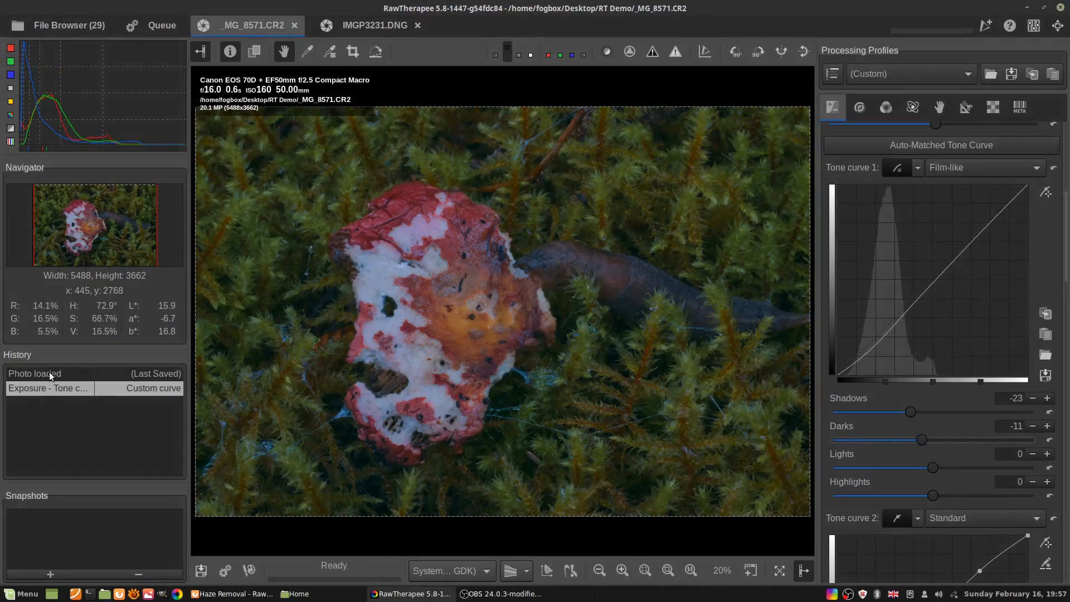
key(ctrl+z)
Try Tone curve 1 as a Control cage shaped into an S-curve with raised highlights and lowered shadows, and restore the Photo loaded state.
click(915, 169)
click(958, 264)
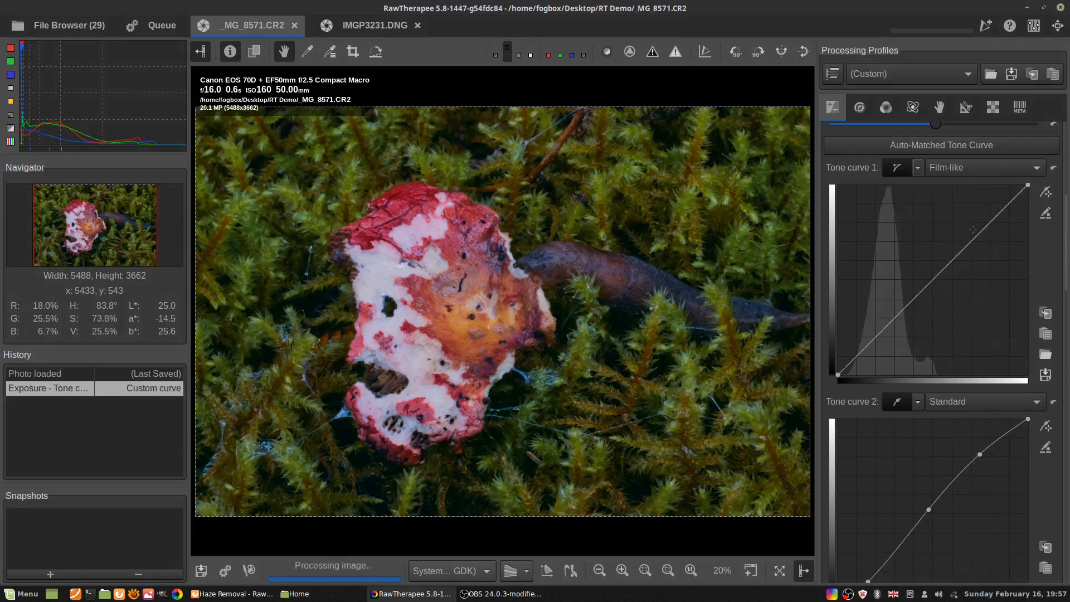
drag(972, 230, 948, 194)
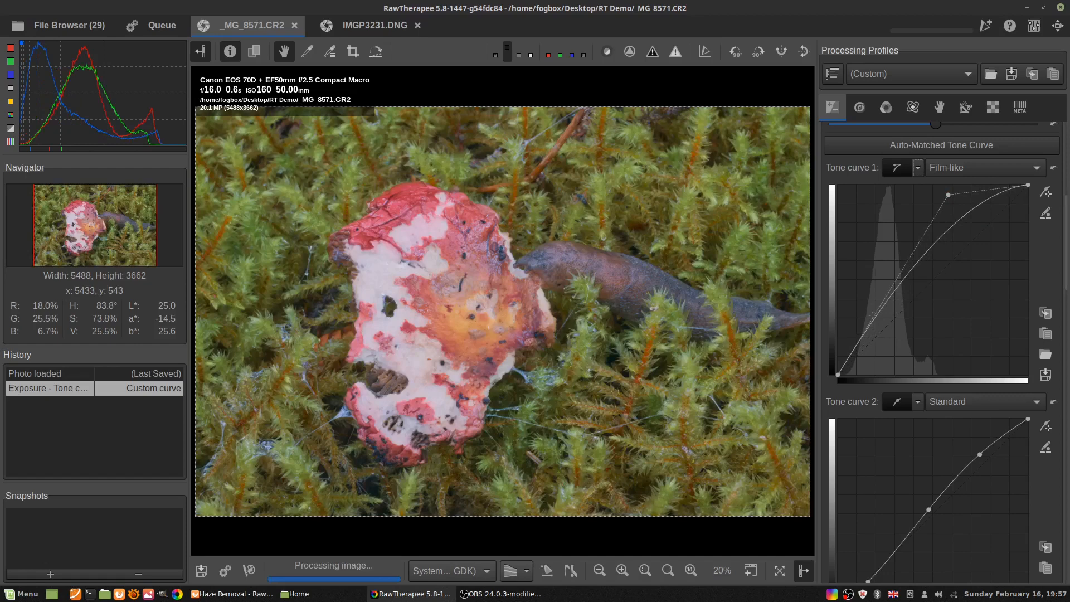
drag(898, 338, 881, 351)
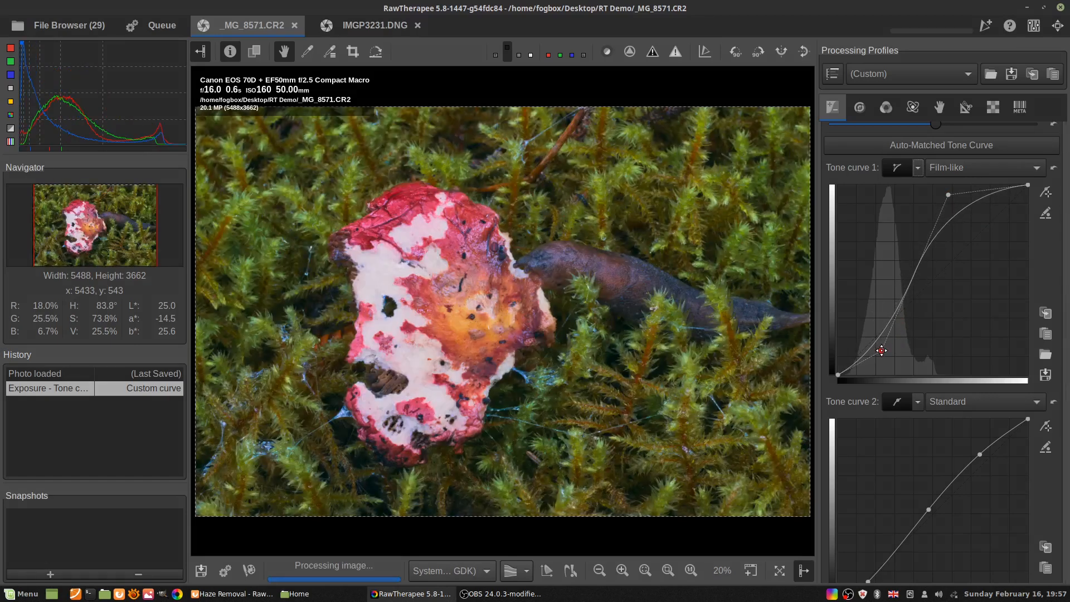
mouse_move(911, 277)
mouse_down()
mouse_move(930, 276)
mouse_move(919, 278)
mouse_up()
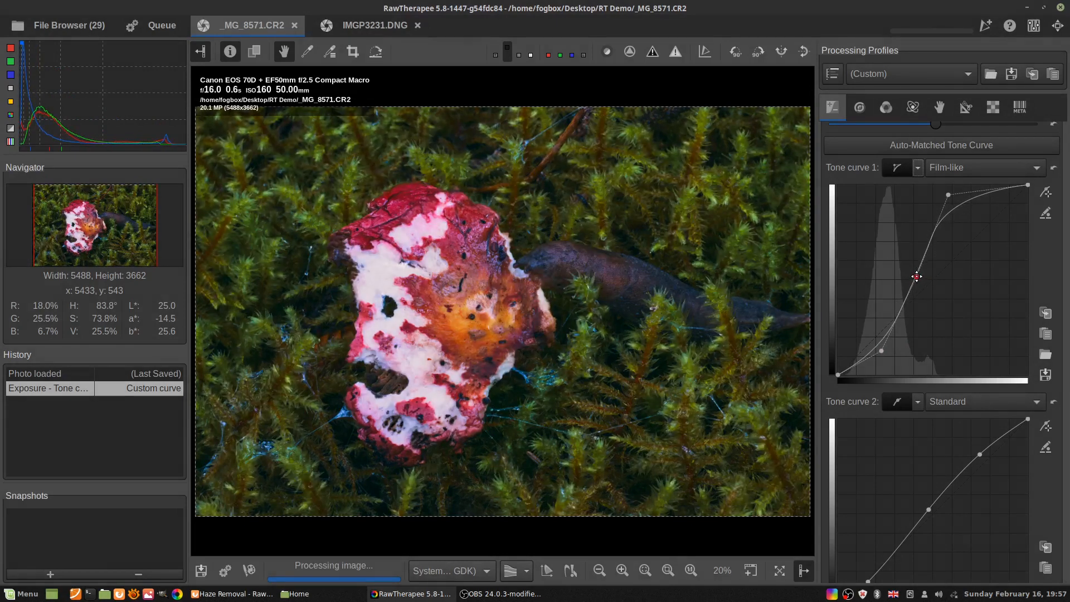
mouse_move(948, 194)
mouse_down()
mouse_move(977, 202)
mouse_move(954, 191)
mouse_up()
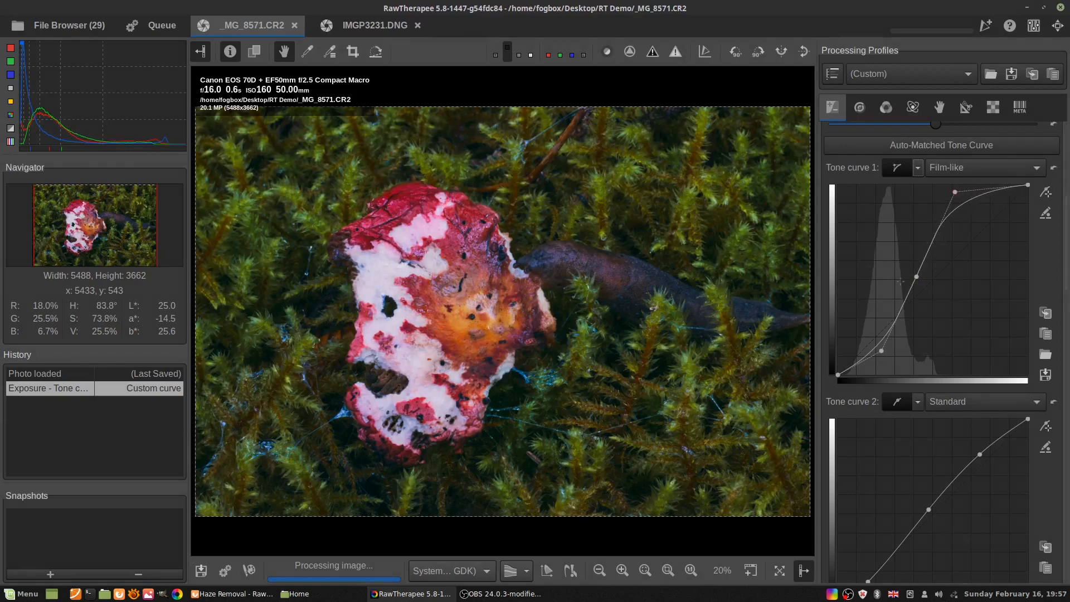
drag(916, 277, 922, 277)
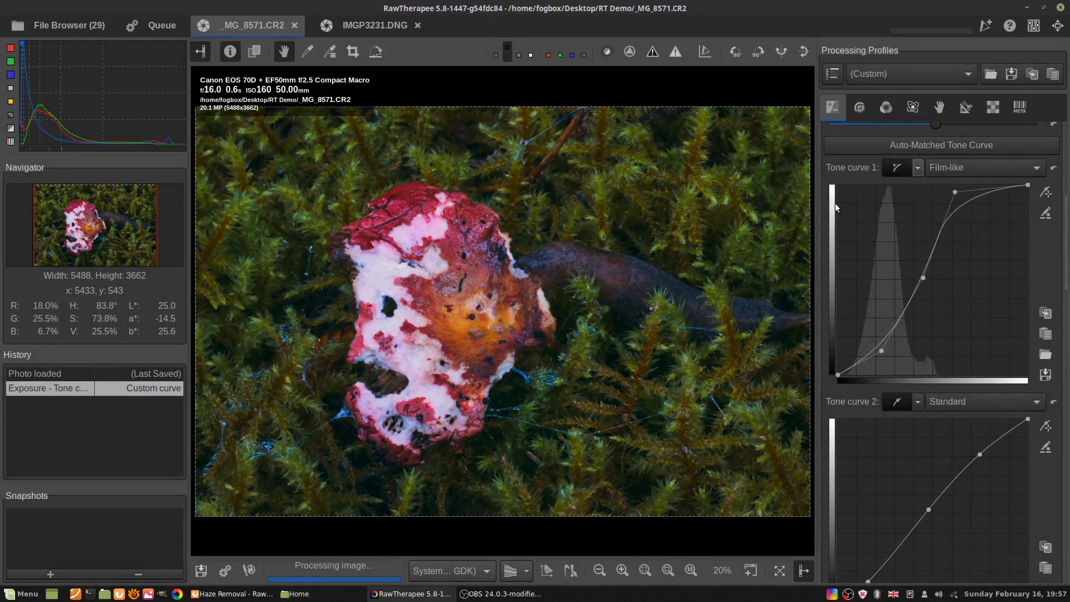
click(62, 373)
Try the Standard type for Tone curve 1 and return to the Photo loaded state.
click(917, 167)
click(935, 187)
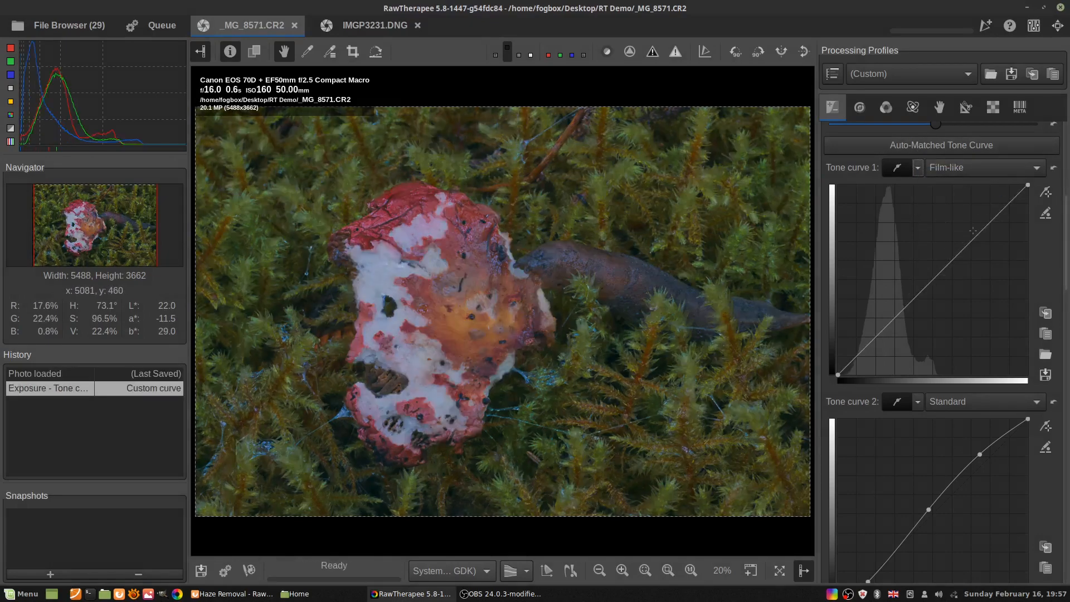
click(78, 373)
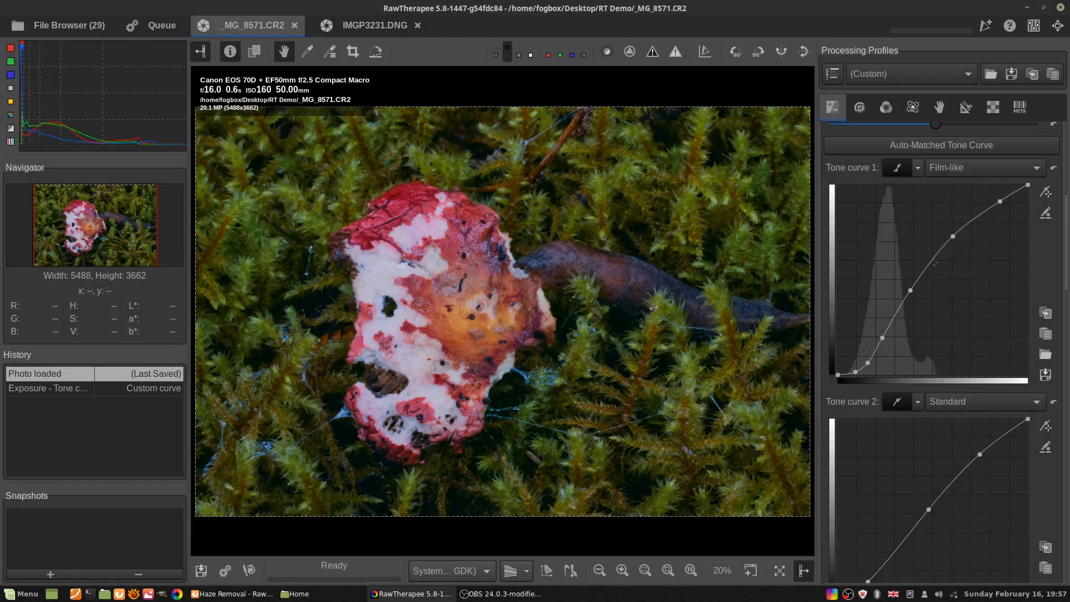
Examine the curve types offered for Tone curve 2 without changing its current type.
scroll(945, 364, down, 3)
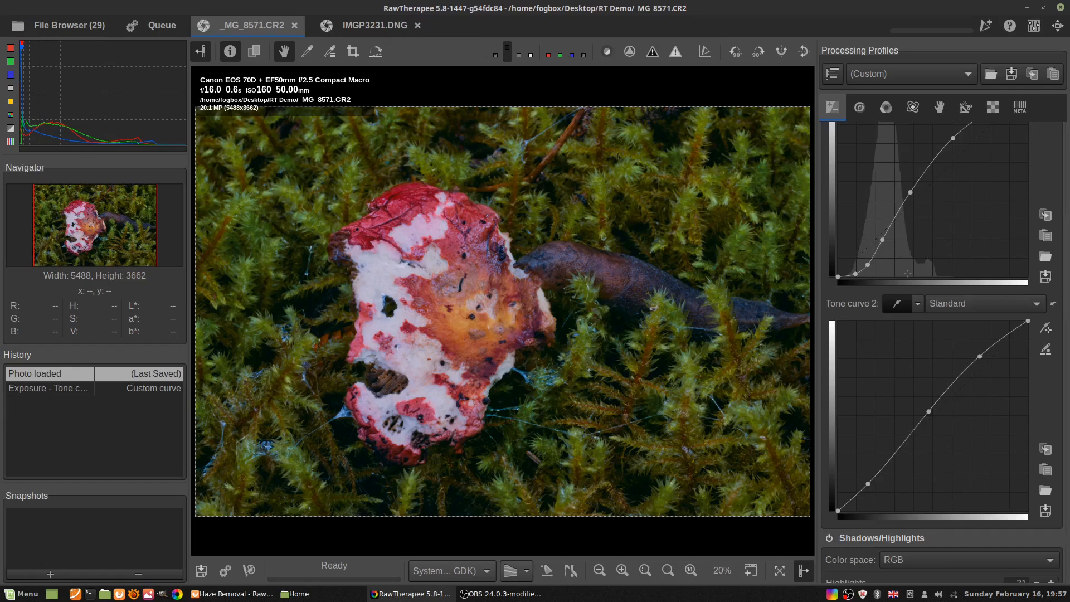
click(917, 304)
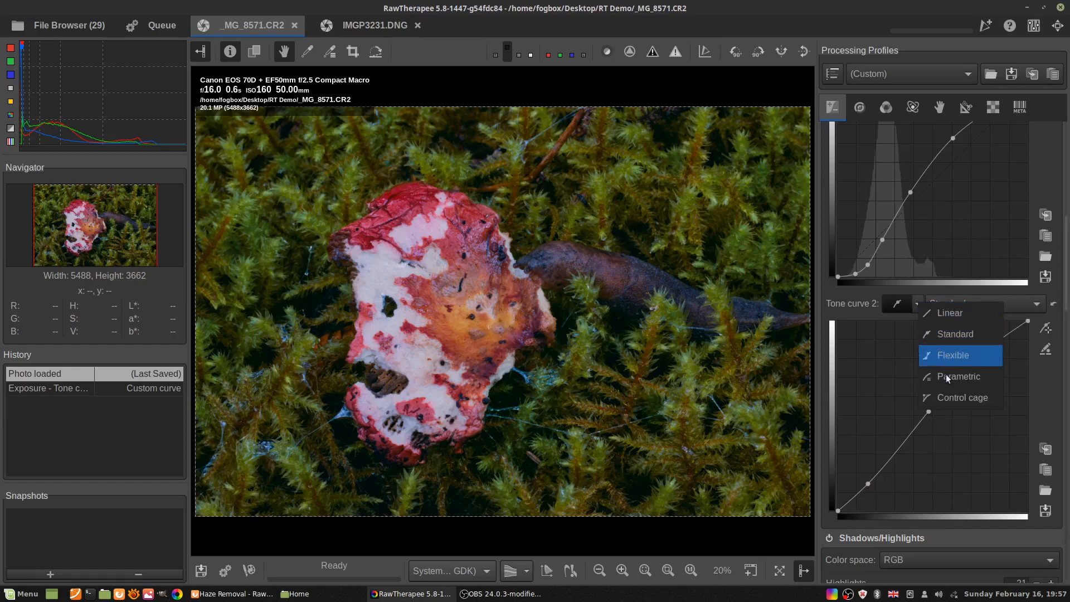
click(912, 303)
scroll(922, 284, up, 3)
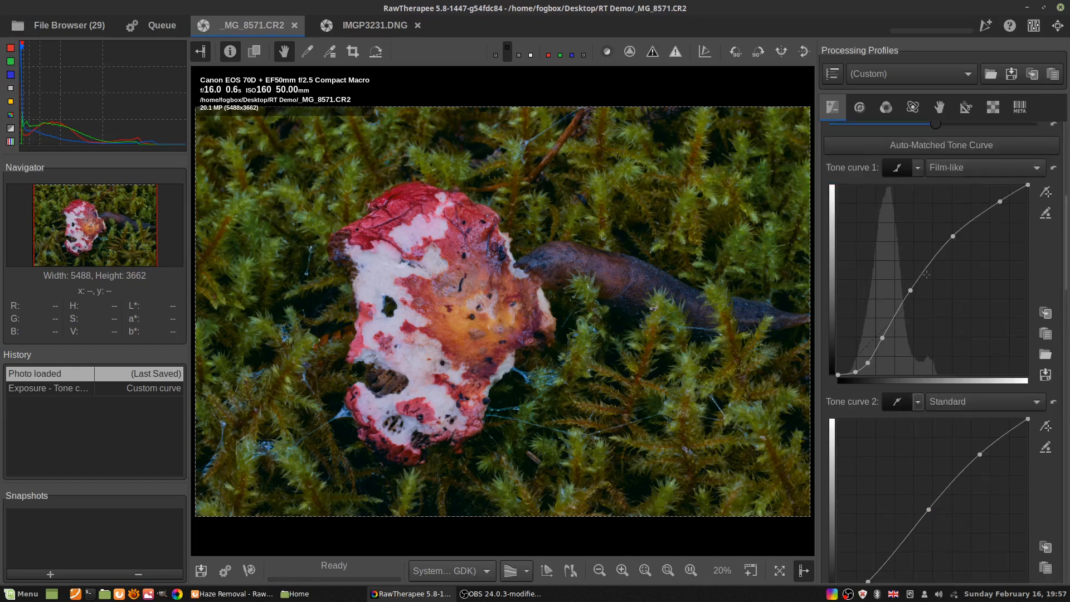
Set the curve type of Tone curve 1 to Standard.
click(917, 168)
click(933, 196)
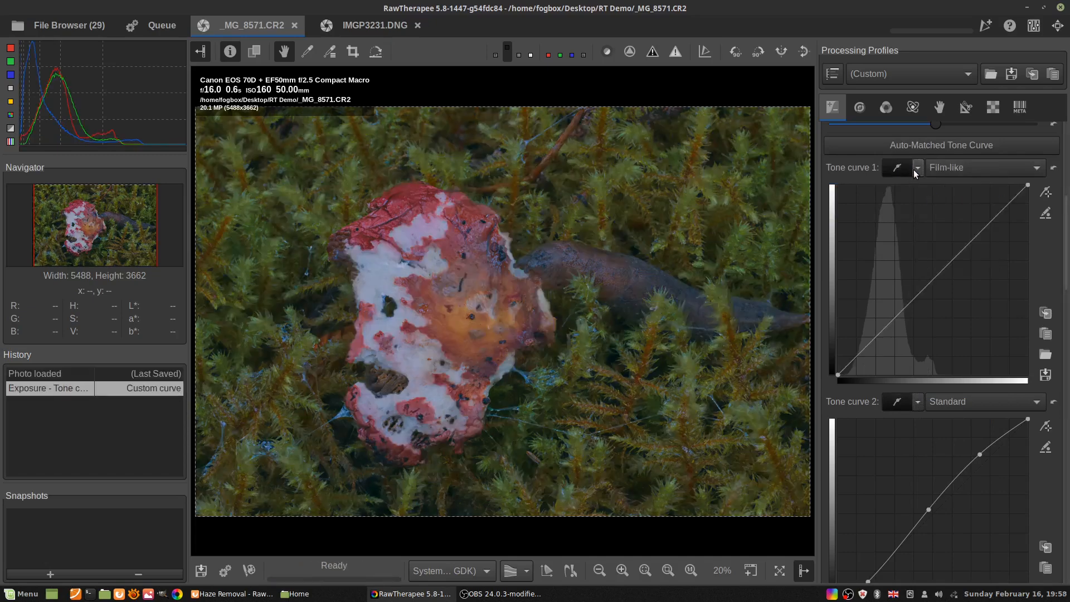
Try the Parametric and Linear types for Tone curve 1, and restore the Photo loaded state.
click(917, 169)
click(928, 216)
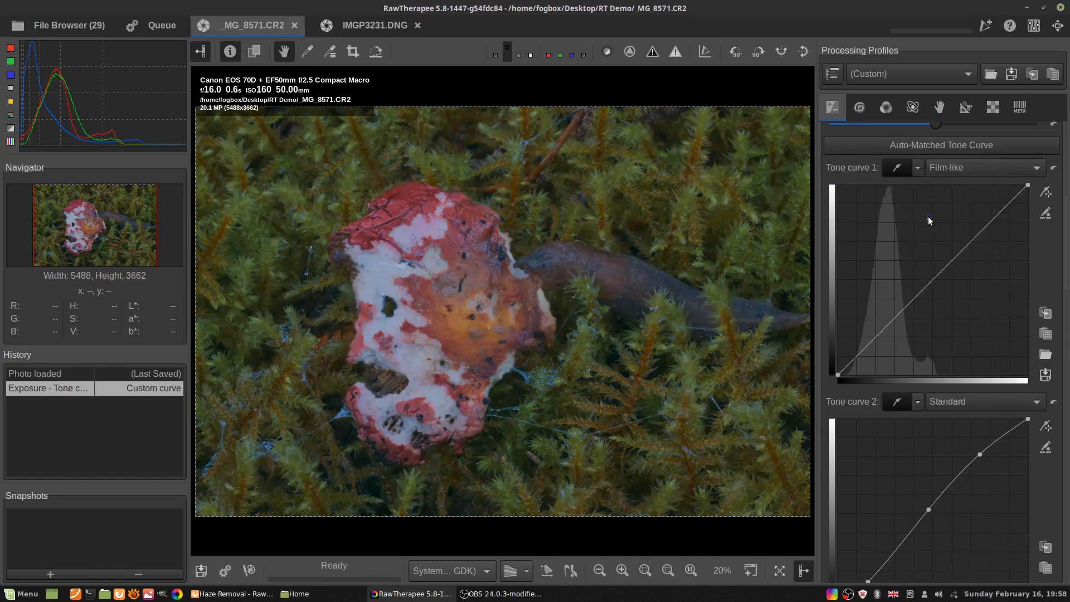
click(917, 173)
click(939, 244)
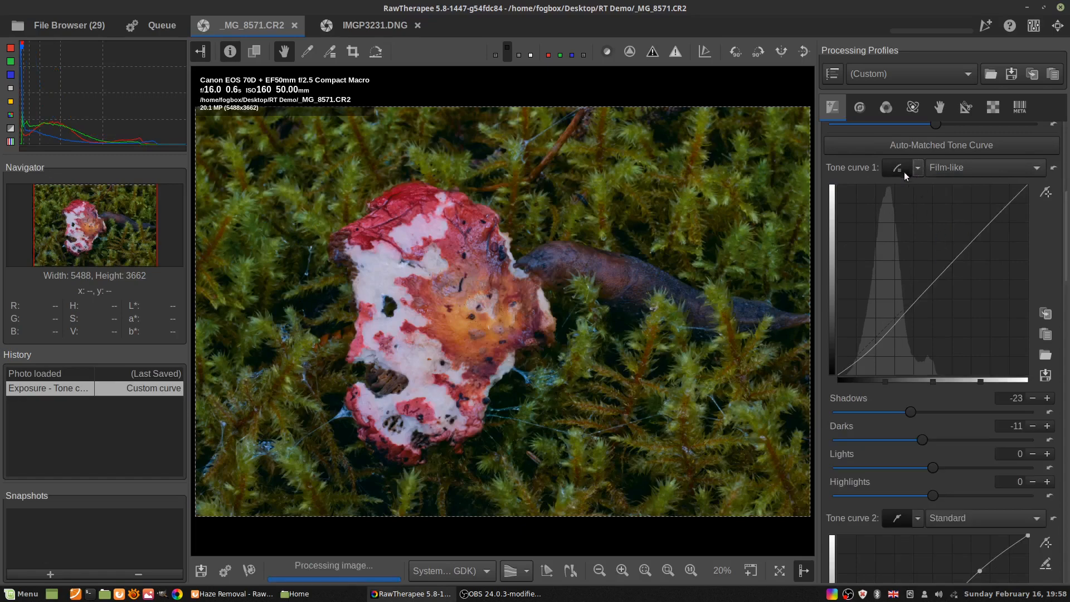
click(917, 172)
click(930, 183)
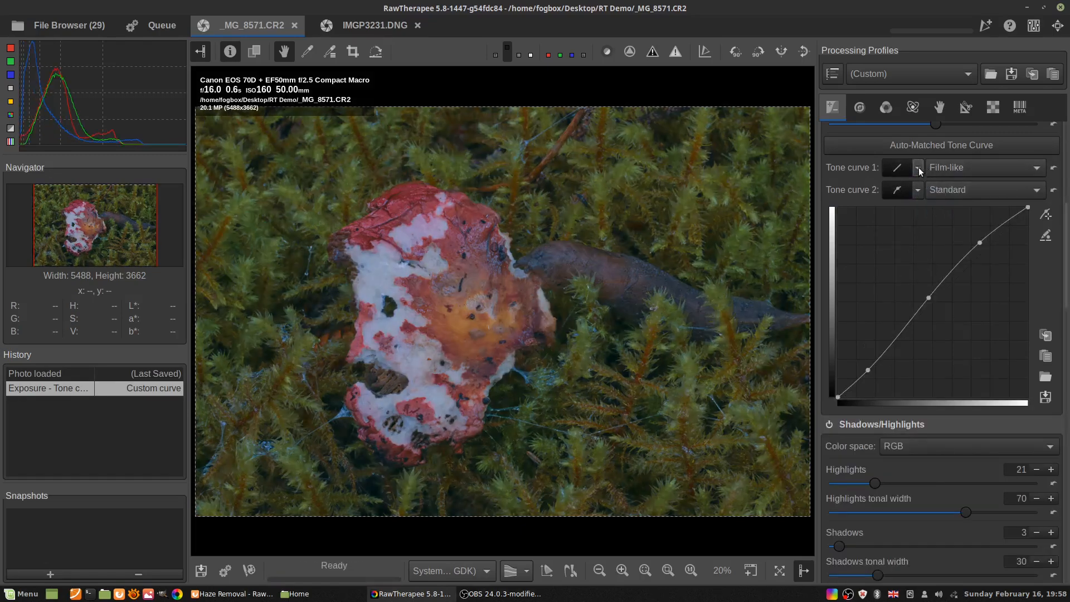
click(917, 168)
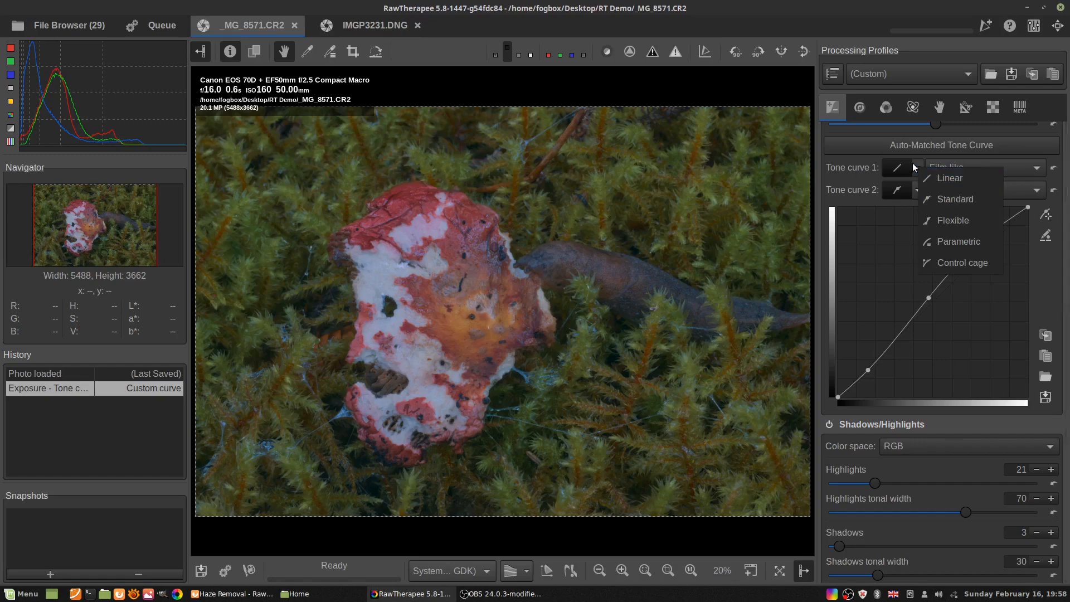
click(910, 167)
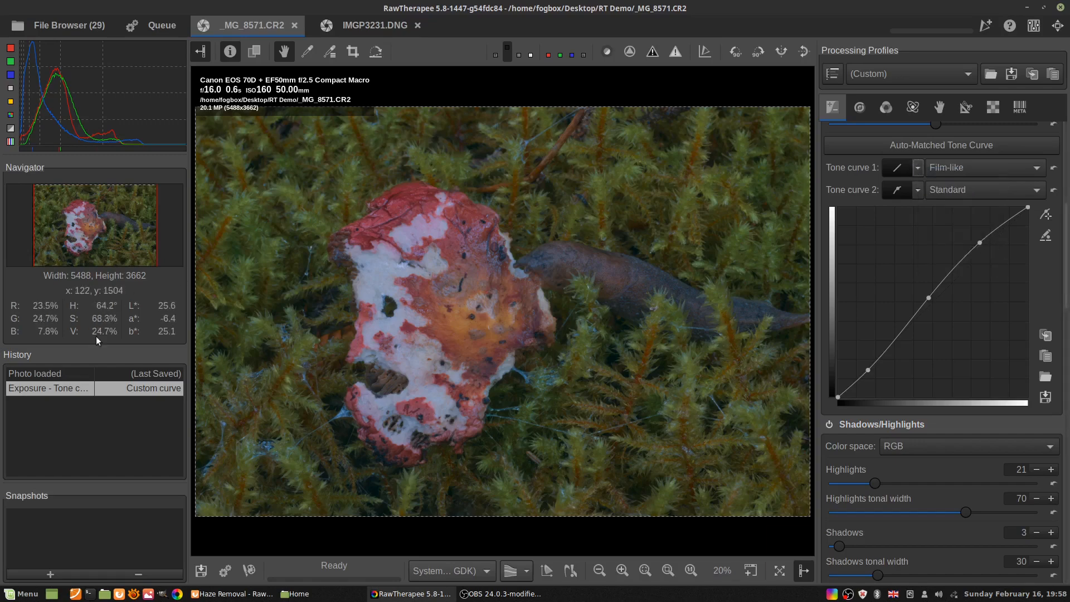
click(74, 379)
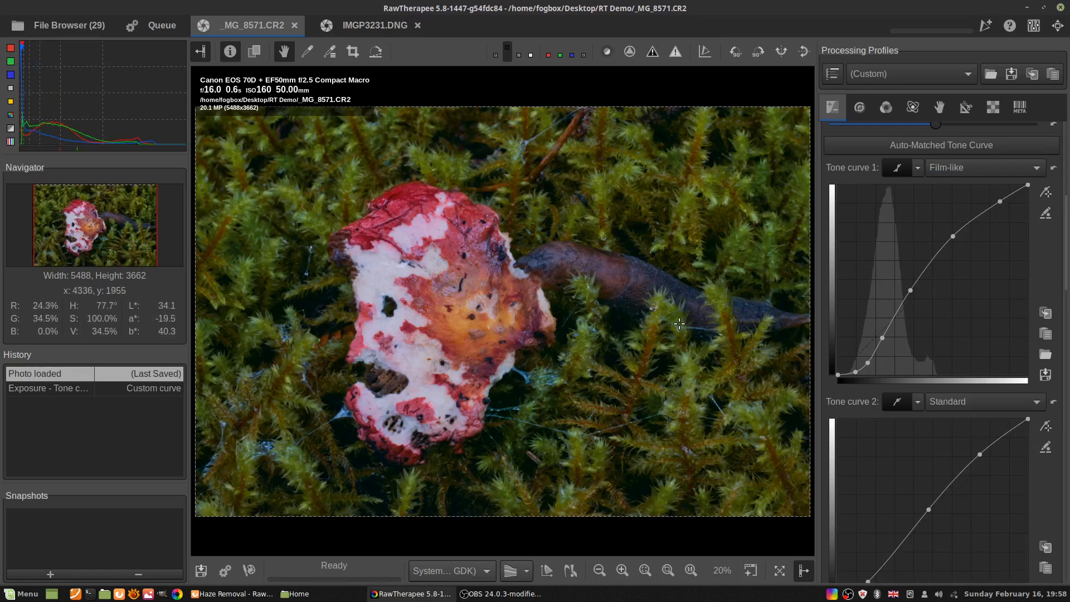
click(917, 168)
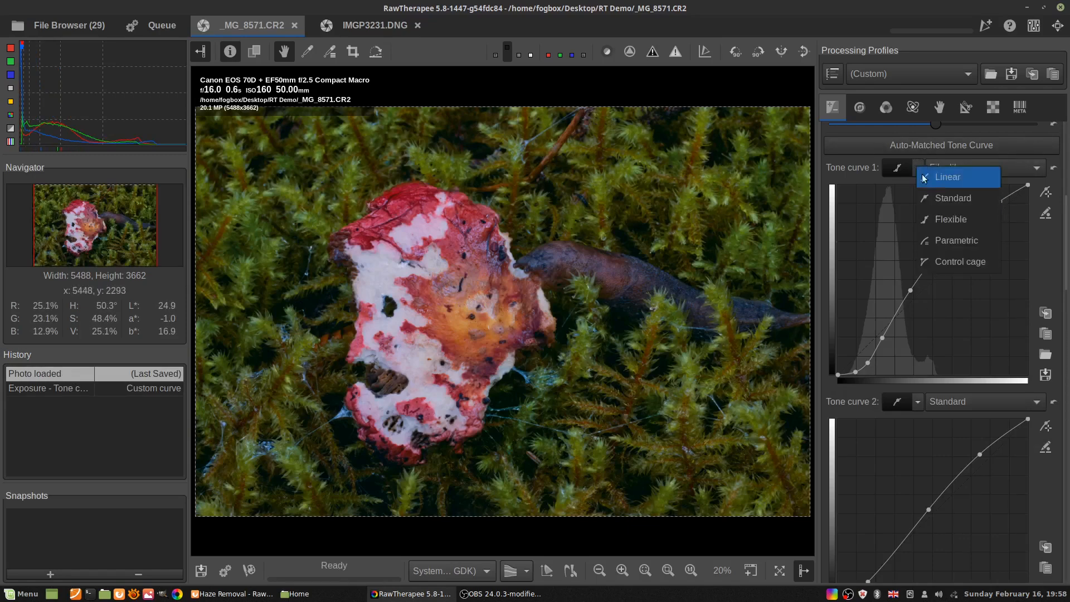
click(876, 160)
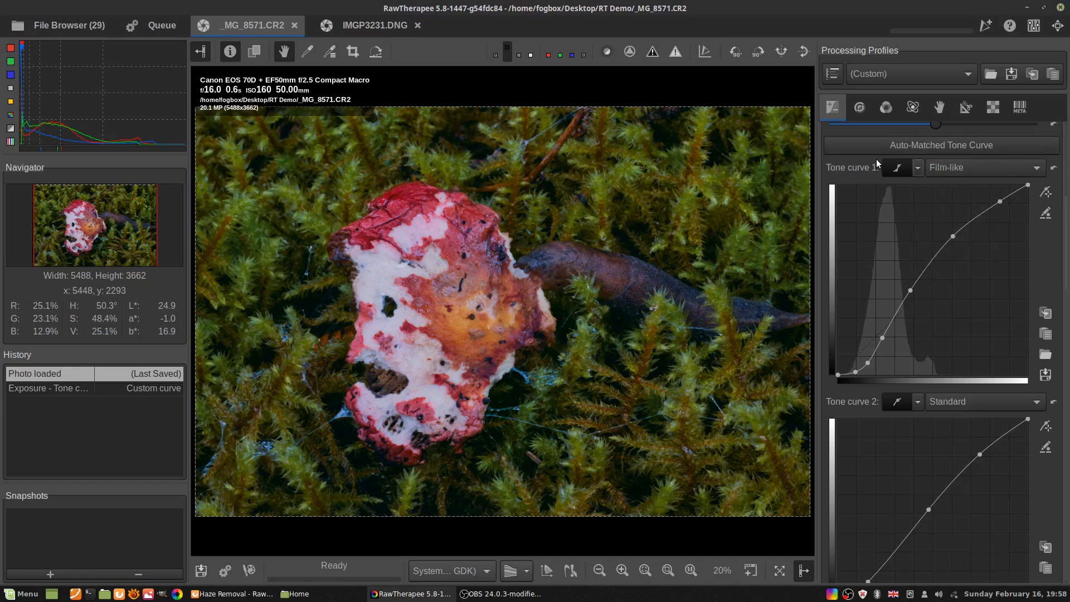
Examine the Detail tools from Sharpening and Local Contrast through Noise Reduction and Defringe to Contrast by Detail Levels.
click(858, 109)
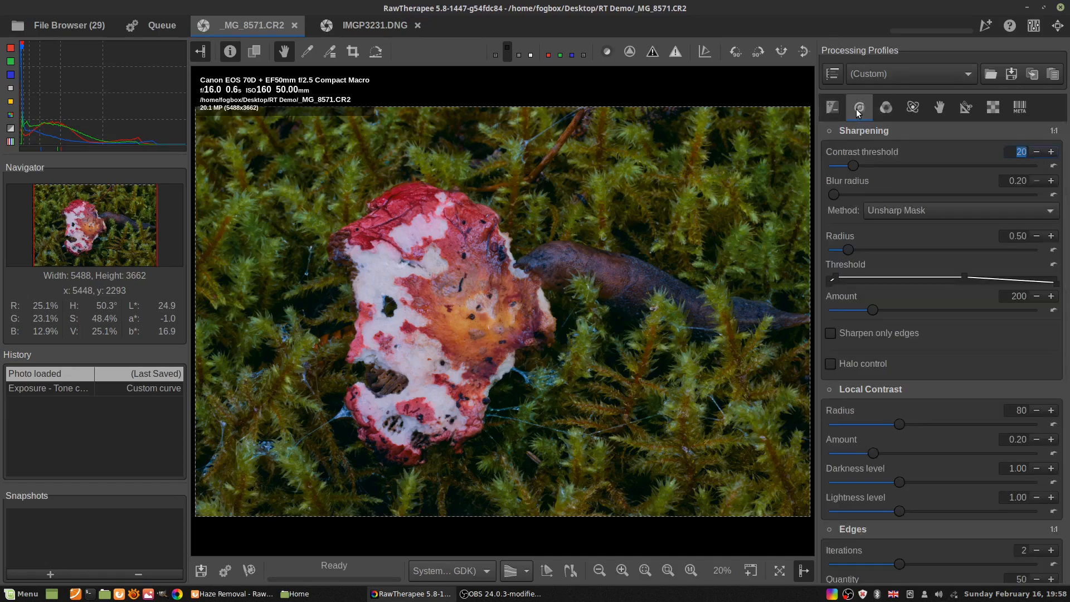
scroll(891, 200, down, 10)
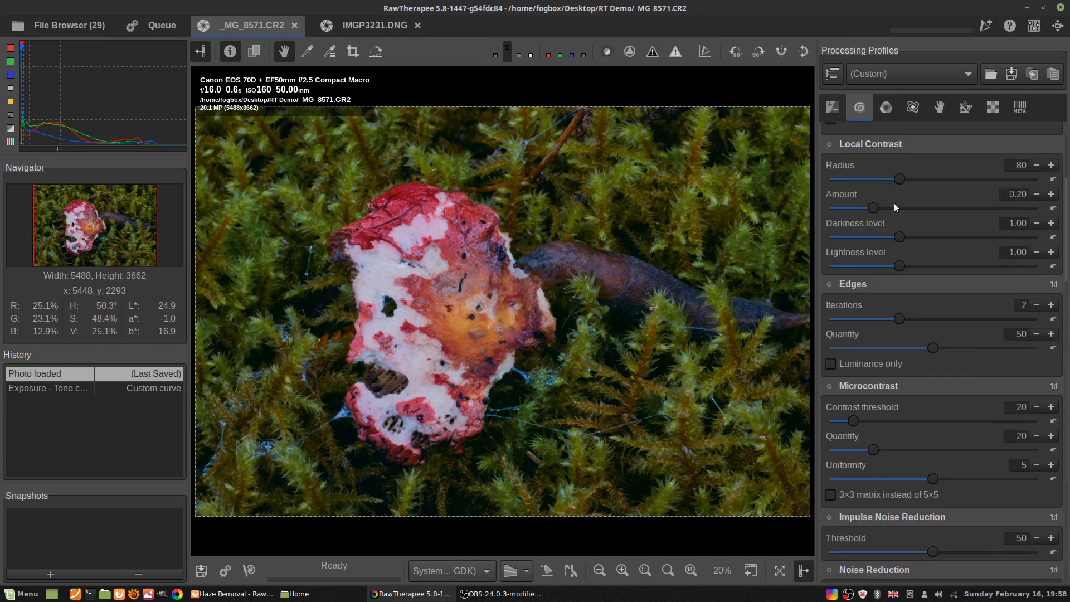
scroll(891, 205, down, 5)
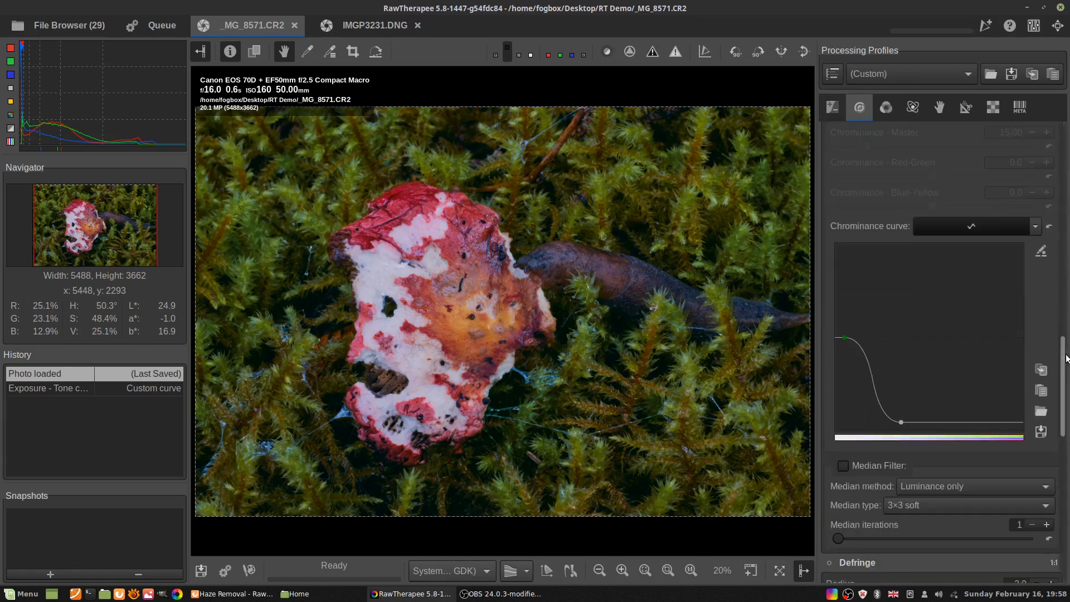
drag(1065, 366, 1069, 146)
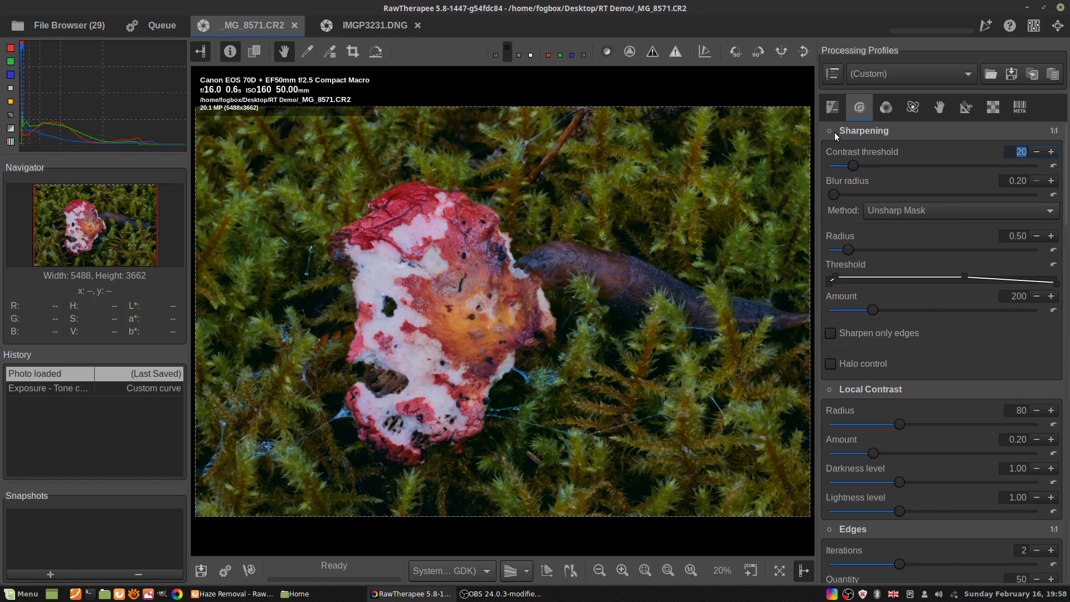
scroll(870, 193, down, 3)
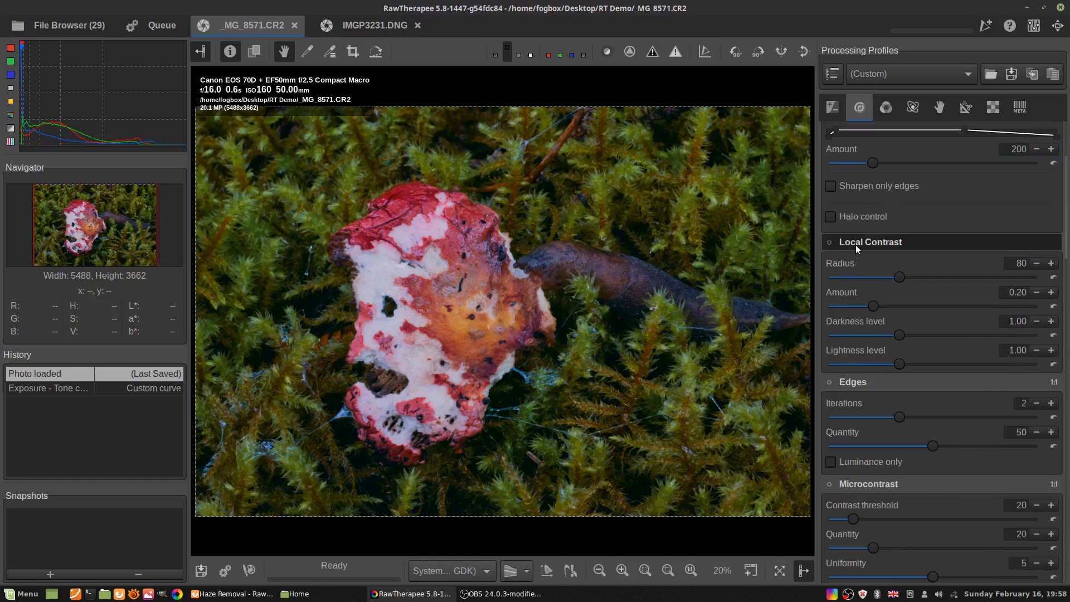
scroll(855, 245, down, 2)
scroll(853, 290, down, 4)
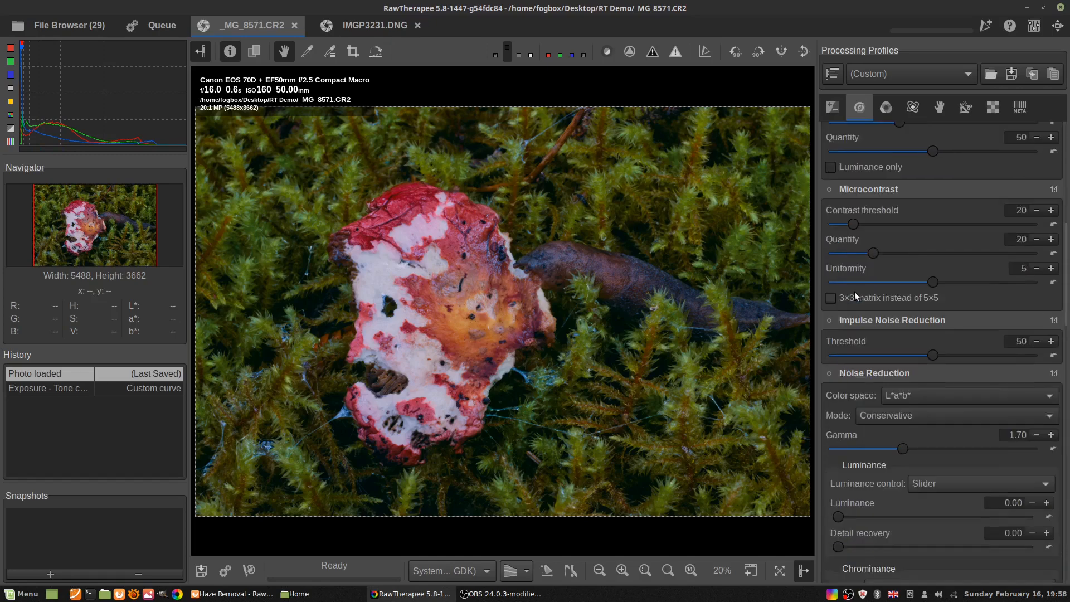
scroll(867, 323, down, 1)
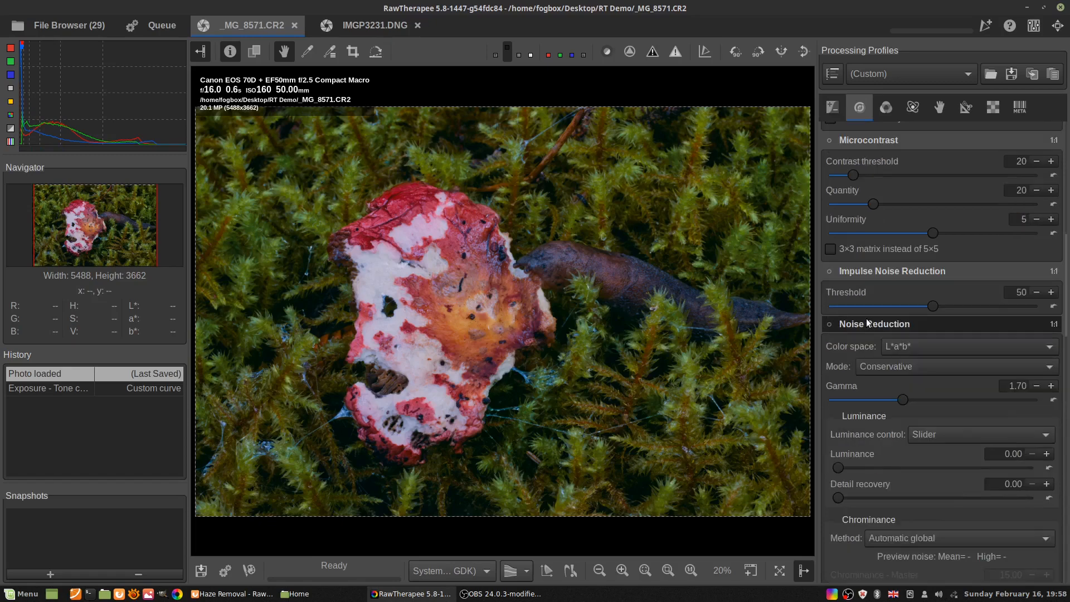
scroll(883, 331, down, 12)
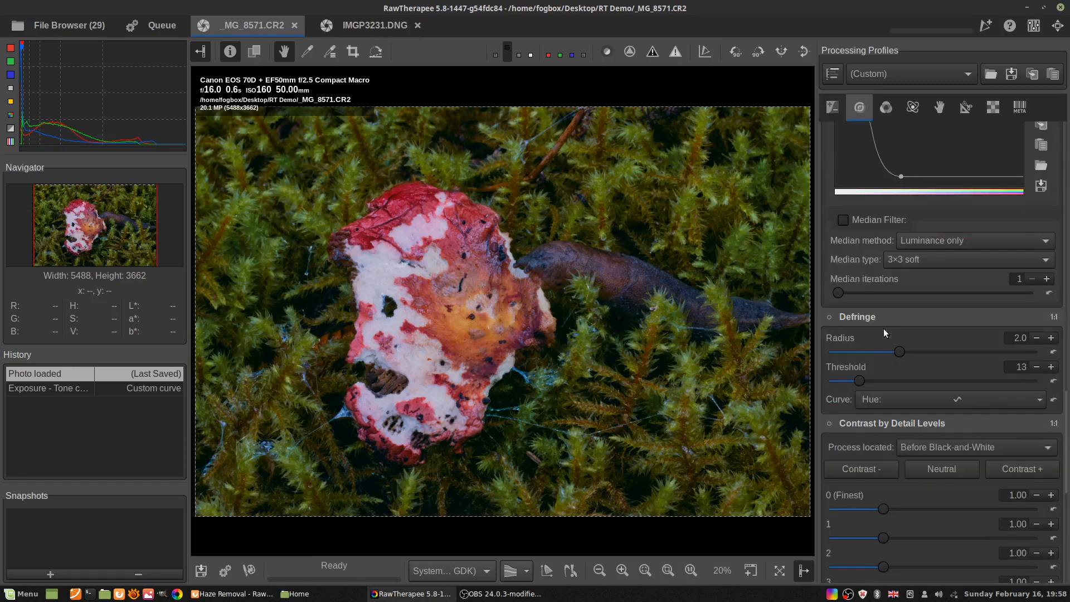
scroll(882, 329, down, 4)
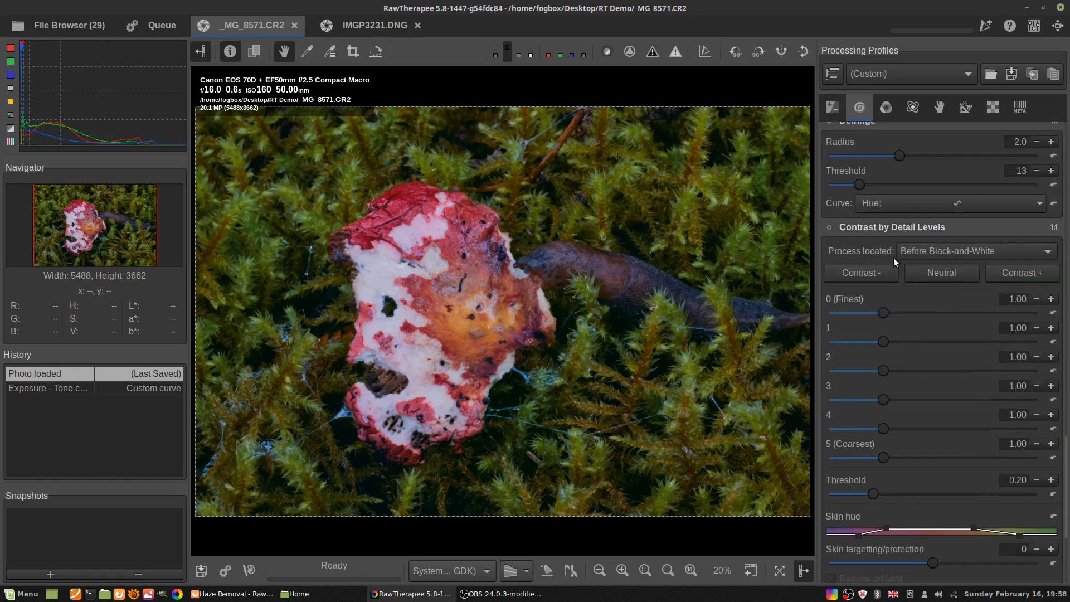
scroll(894, 262, down, 4)
drag(1066, 516, 1068, 97)
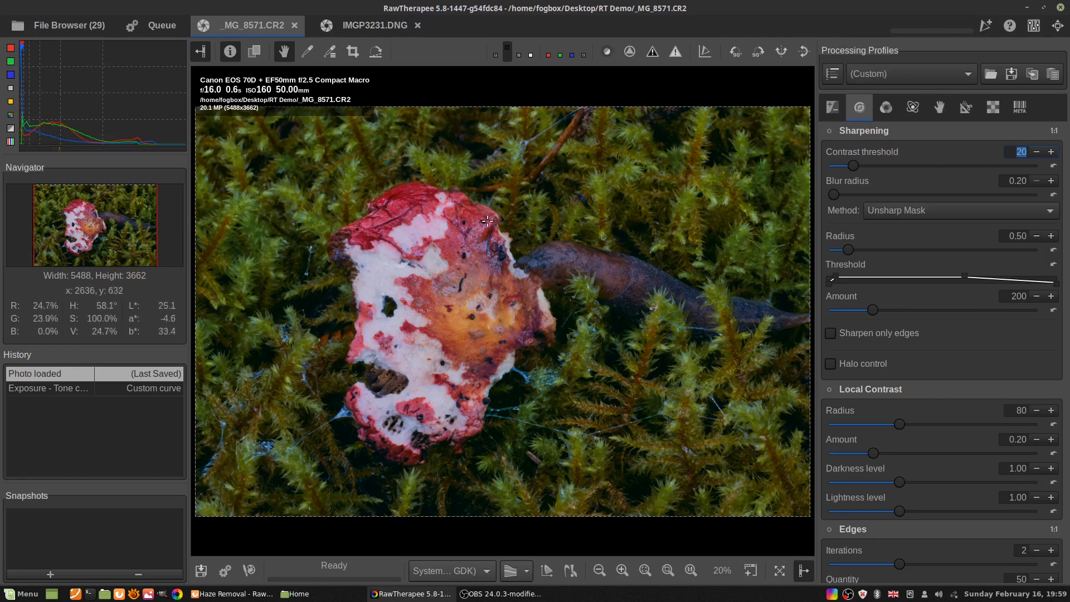
Inspect the mushroom edge beside the slug's head at 100% zoom and return to viewing the whole photo.
scroll(513, 261, up, 5)
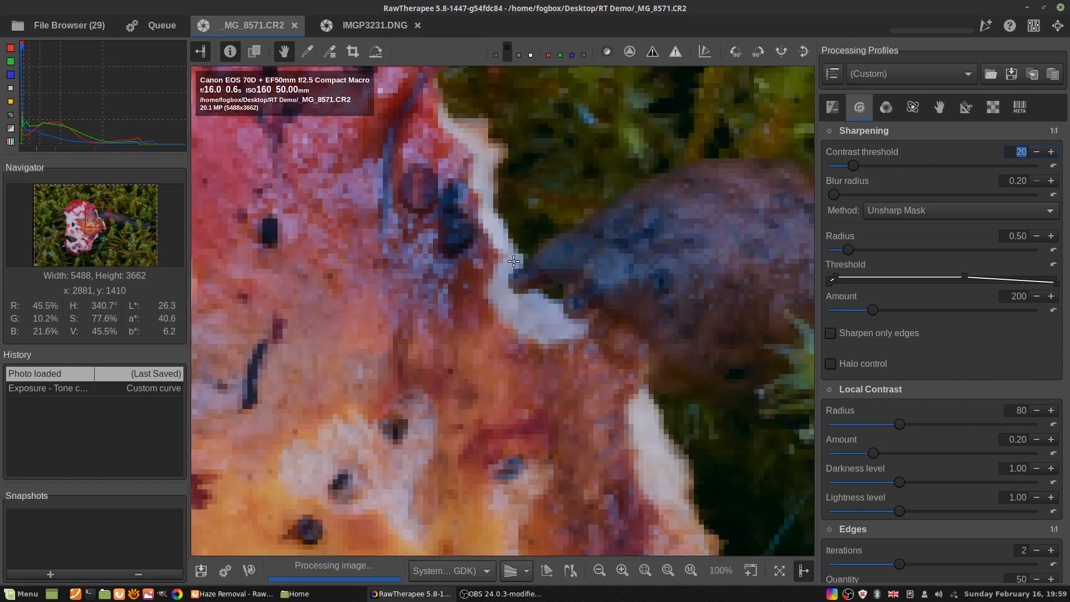
click(667, 570)
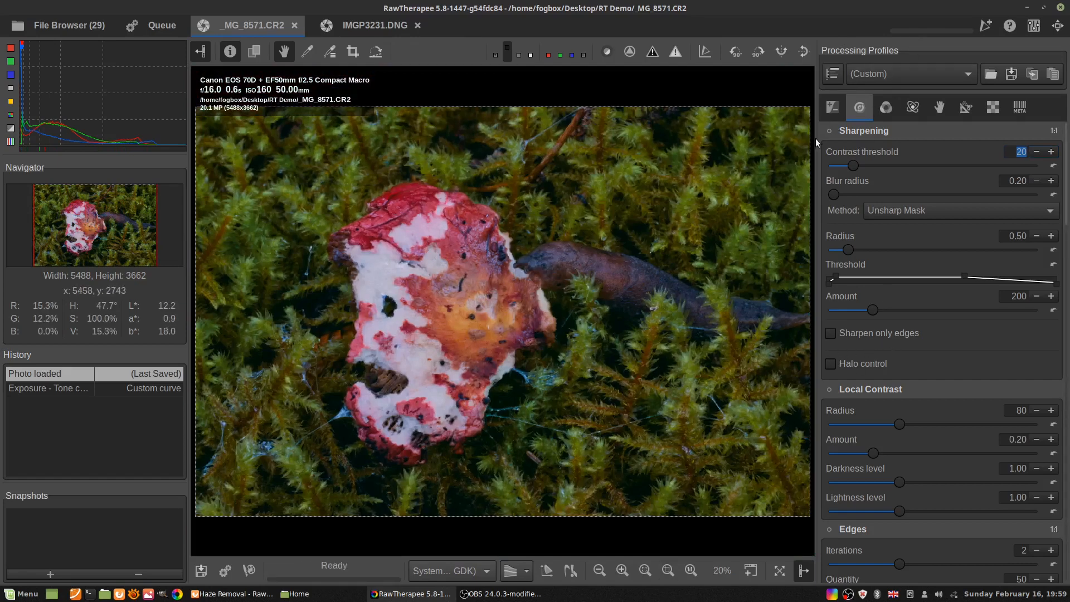
scroll(1064, 211, down, 1)
scroll(1064, 211, up, 1)
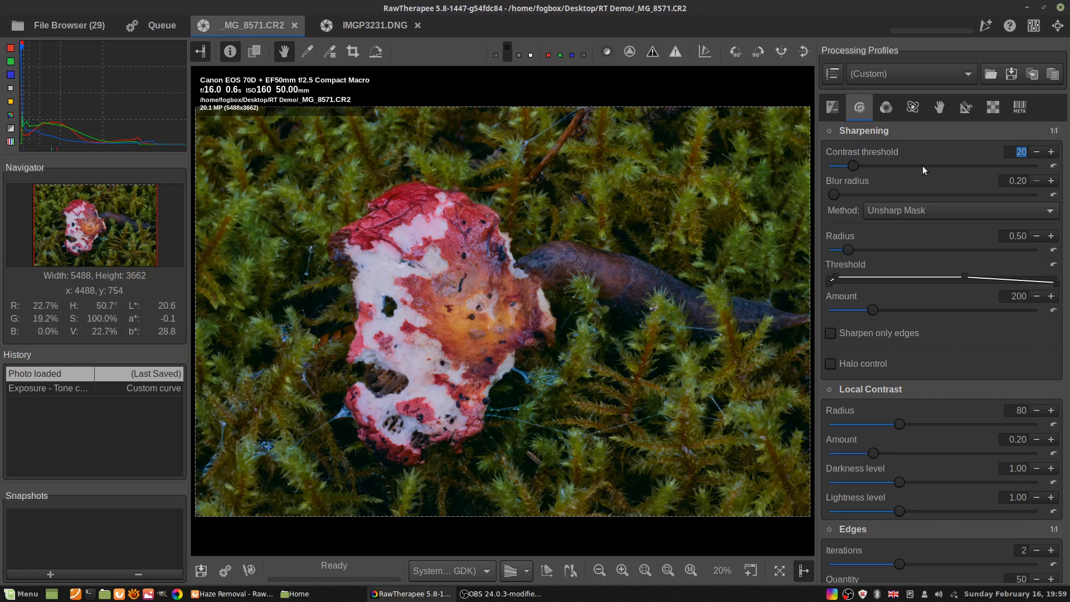
drag(1065, 185, 1067, 129)
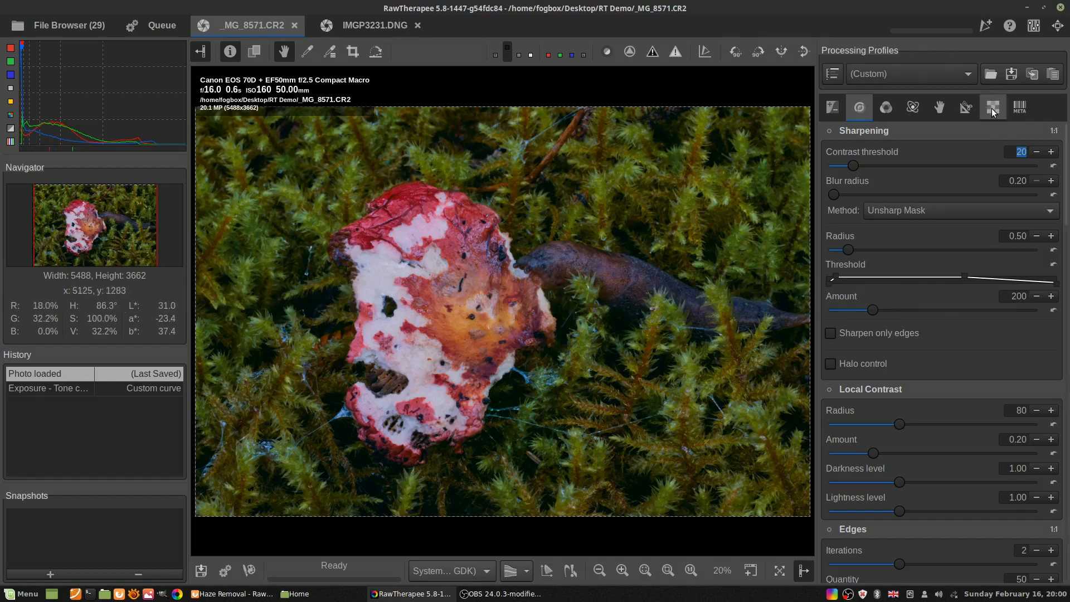
Compare the slug's detail at 100% zoom by disabling Capture Sharpening in the raw settings and enabling it again.
scroll(525, 275, up, 4)
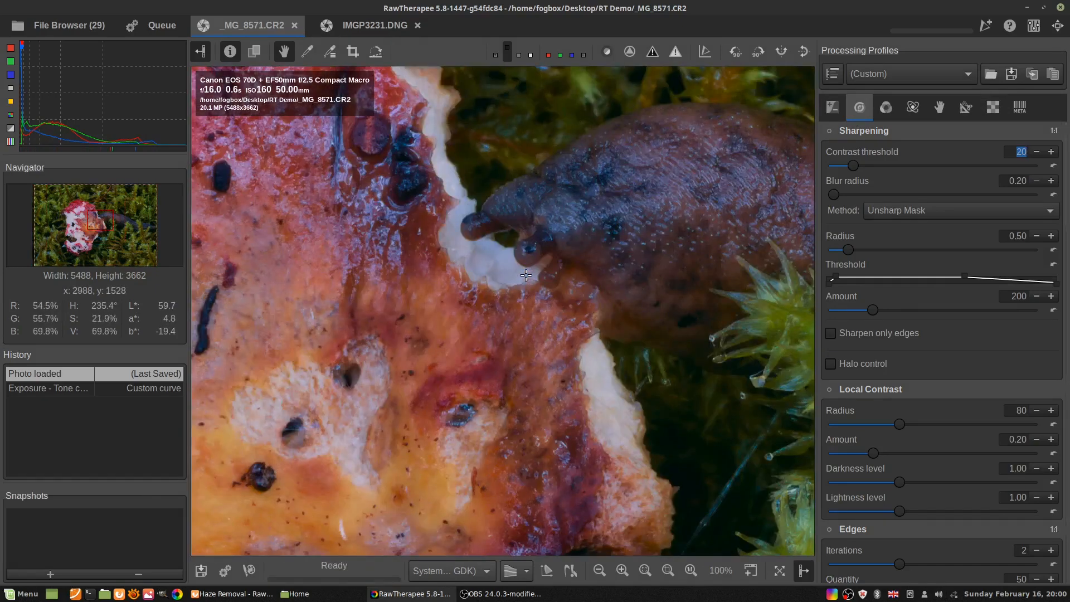
click(995, 108)
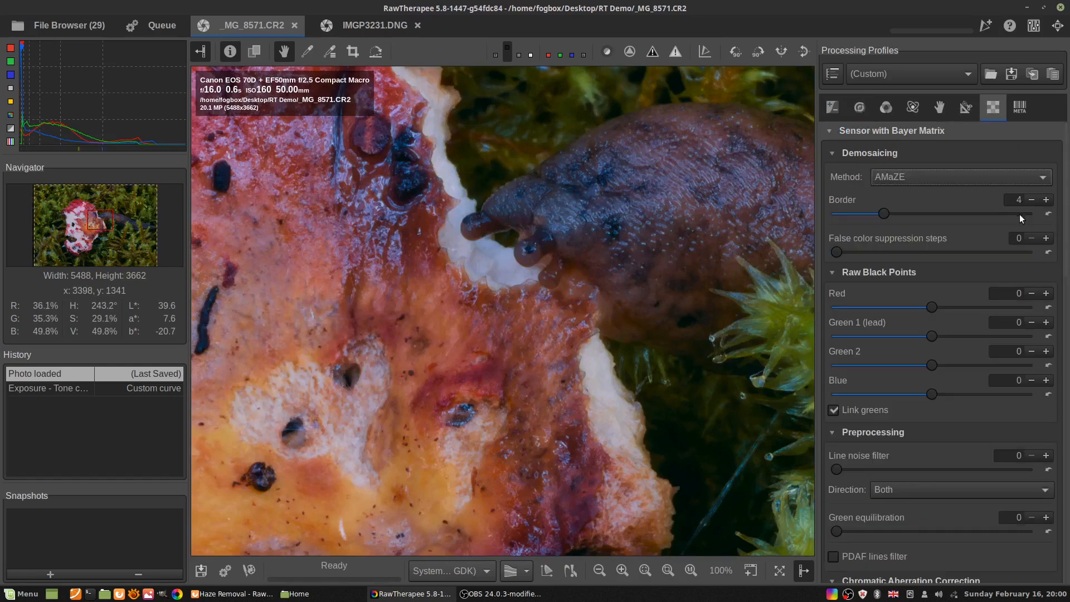
scroll(1068, 305, down, 5)
scroll(1068, 305, down, 10)
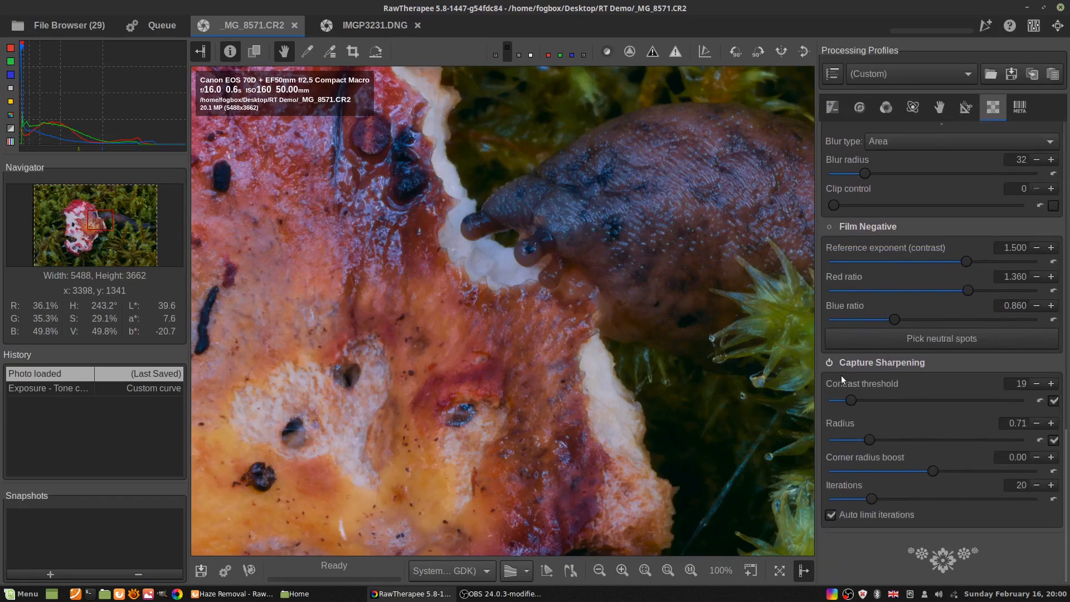
click(828, 362)
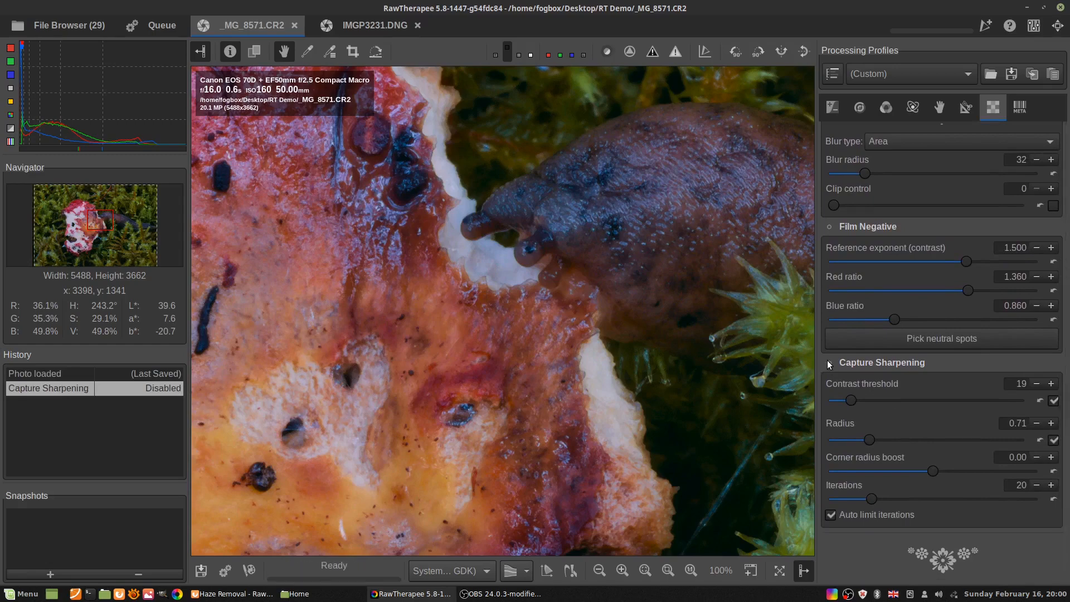
click(828, 362)
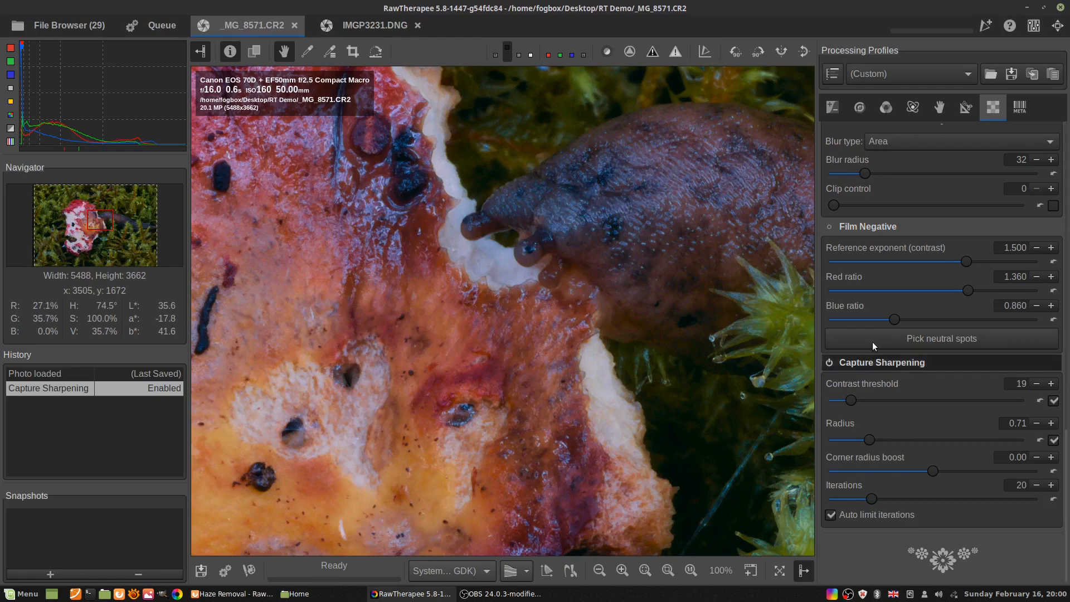
Look at the Post-Resize Sharpening settings under Resize and return to the Sharpening settings among the Detail tools.
drag(1063, 475, 1042, 543)
click(859, 106)
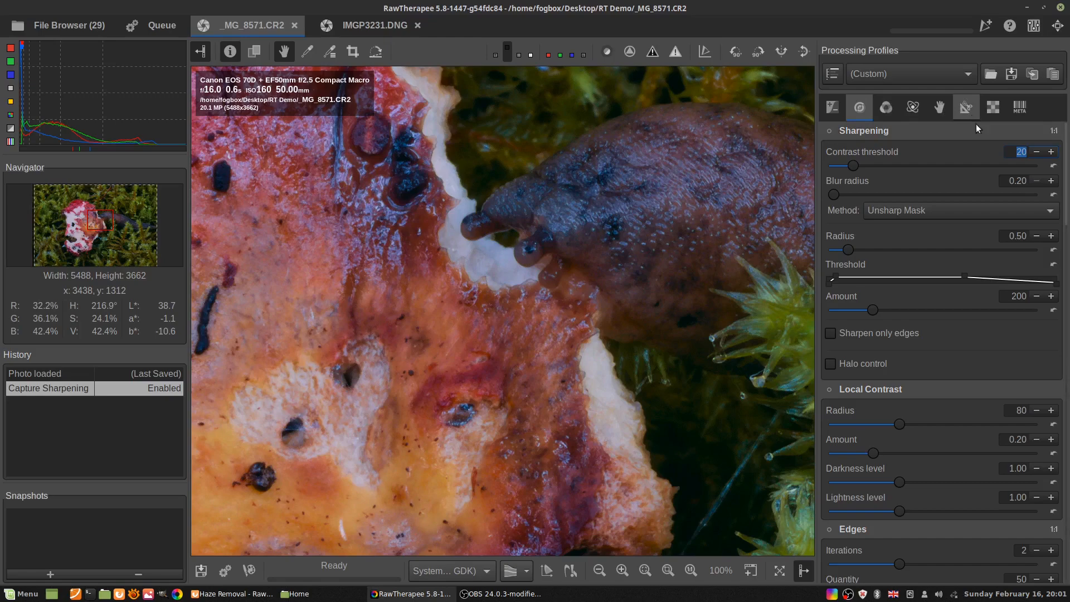
click(966, 109)
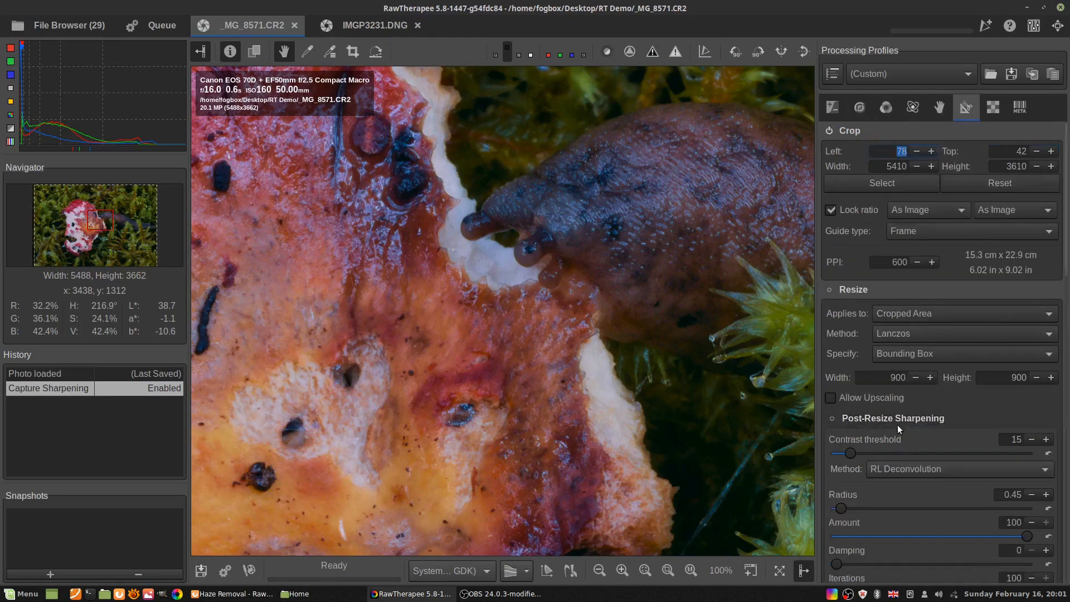
click(864, 105)
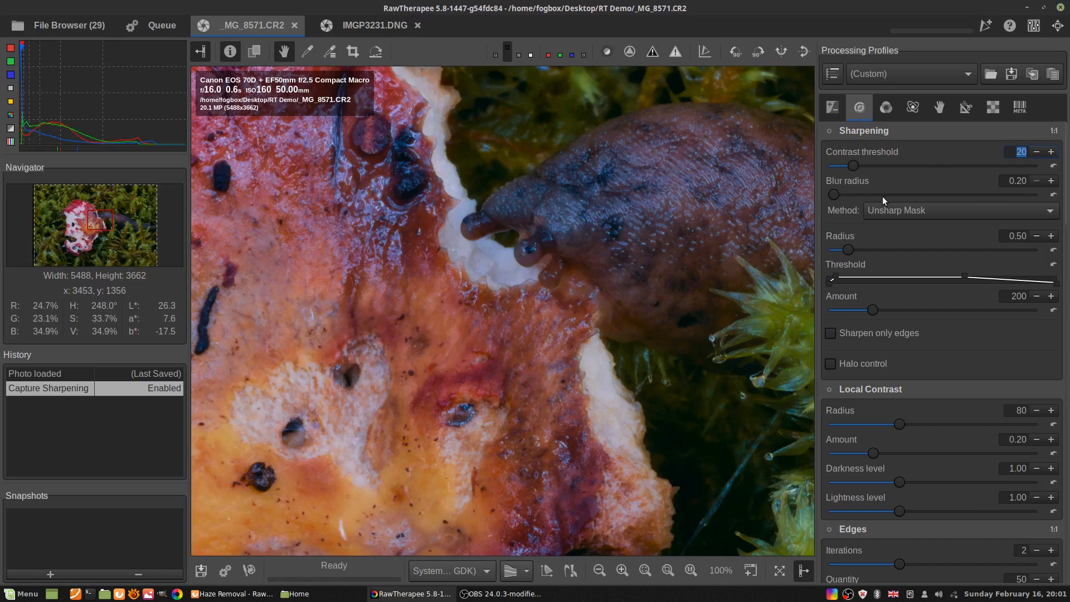
Enable Sharpening with the slug centred in view at 100% and set its method to RL Deconvolution.
drag(1062, 185, 1047, 151)
drag(630, 268, 548, 332)
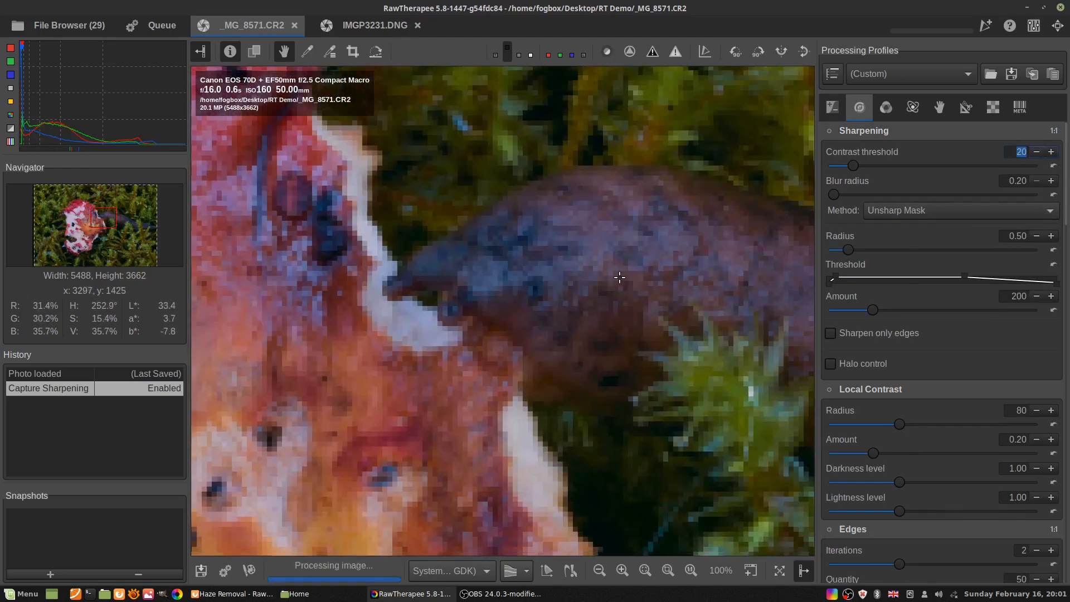
click(833, 131)
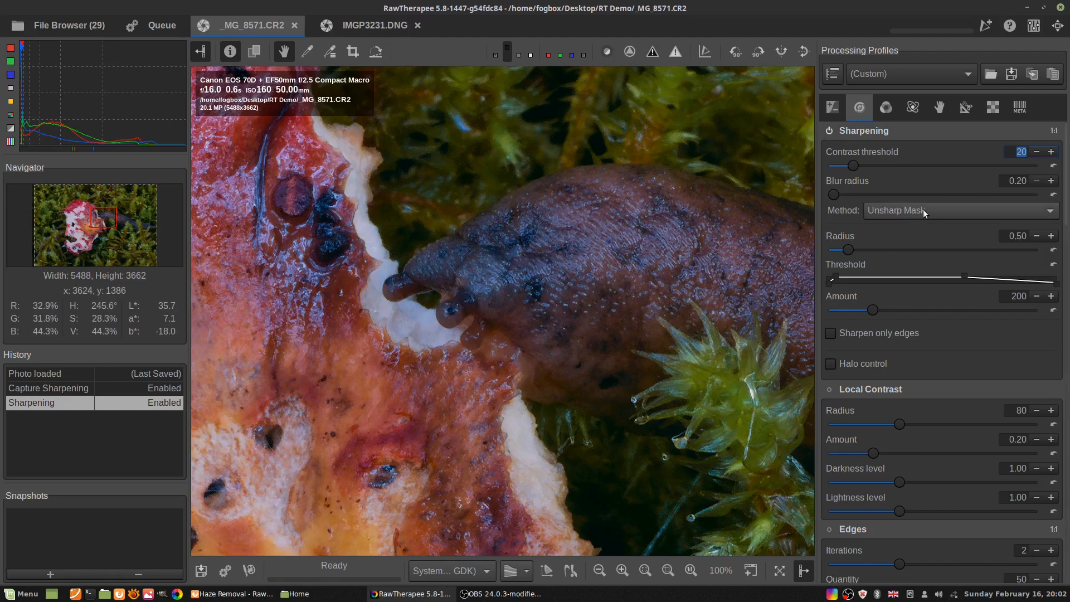
click(951, 212)
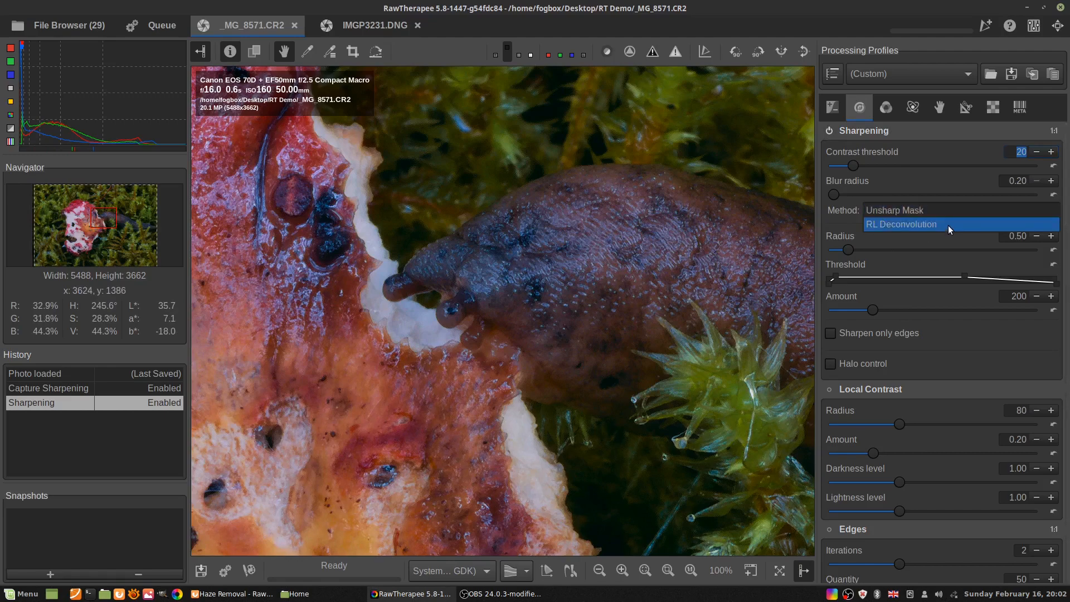
click(948, 225)
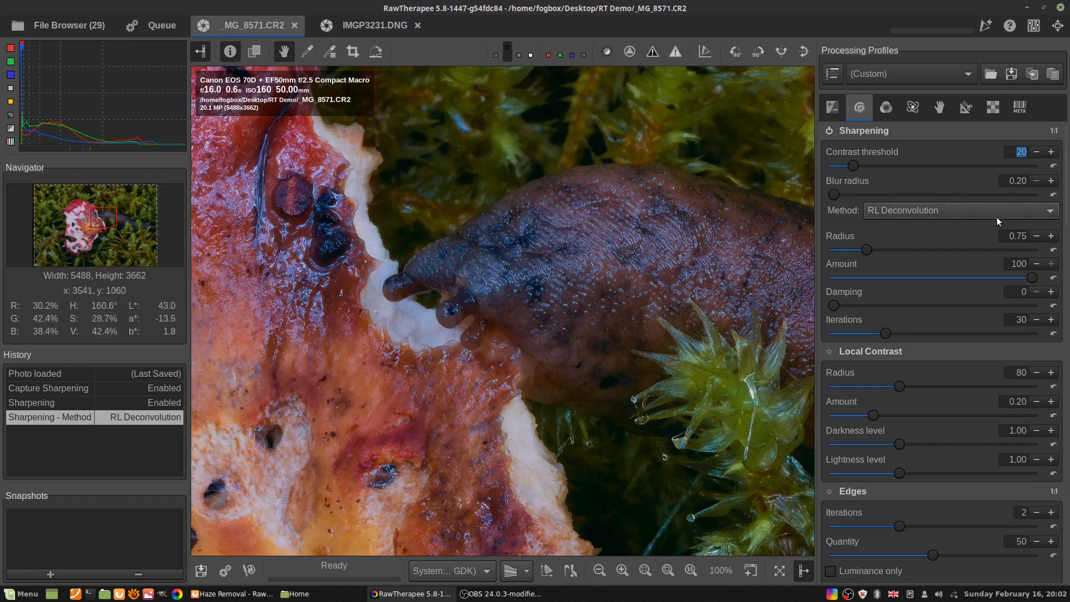
Set the RL Deconvolution radius to 0.48 and, with the sharpening contrast mask shown, raise the contrast threshold to 60.
drag(870, 250, 857, 252)
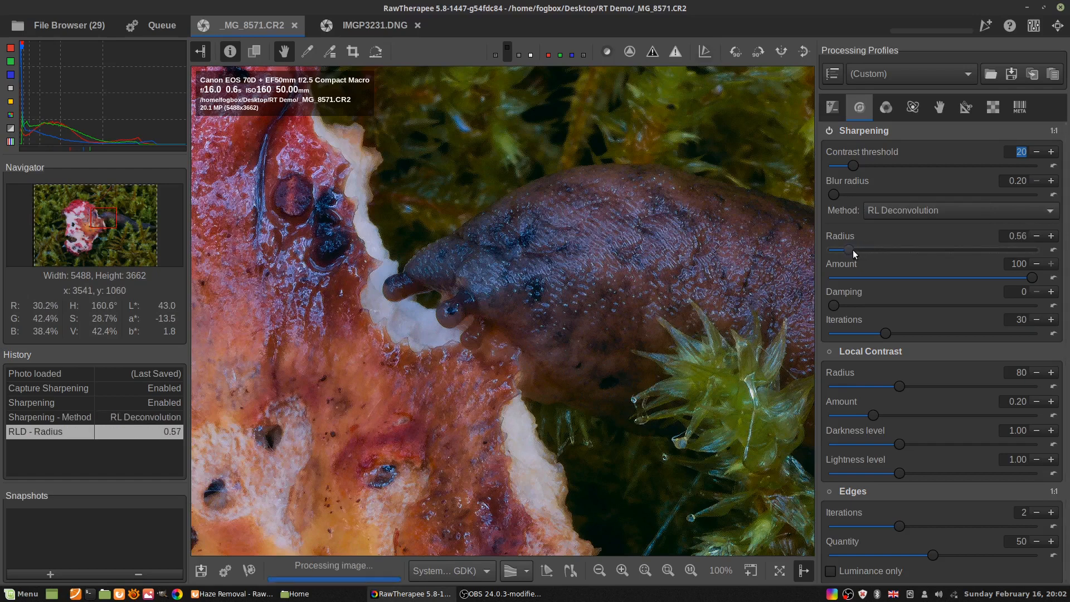
mouse_move(853, 249)
mouse_down()
mouse_move(880, 241)
mouse_move(845, 248)
mouse_up()
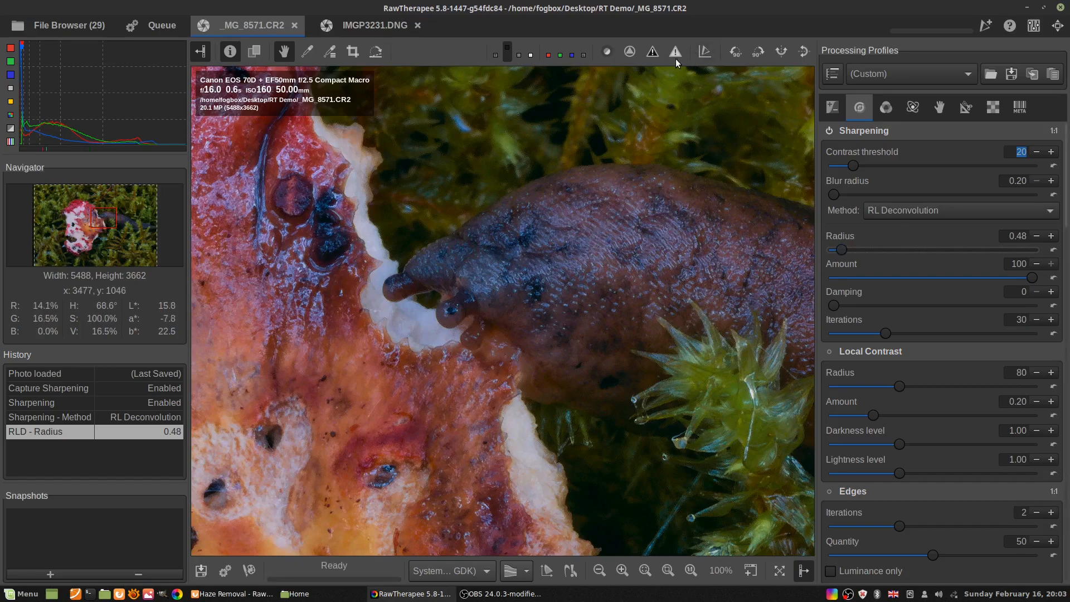
click(628, 52)
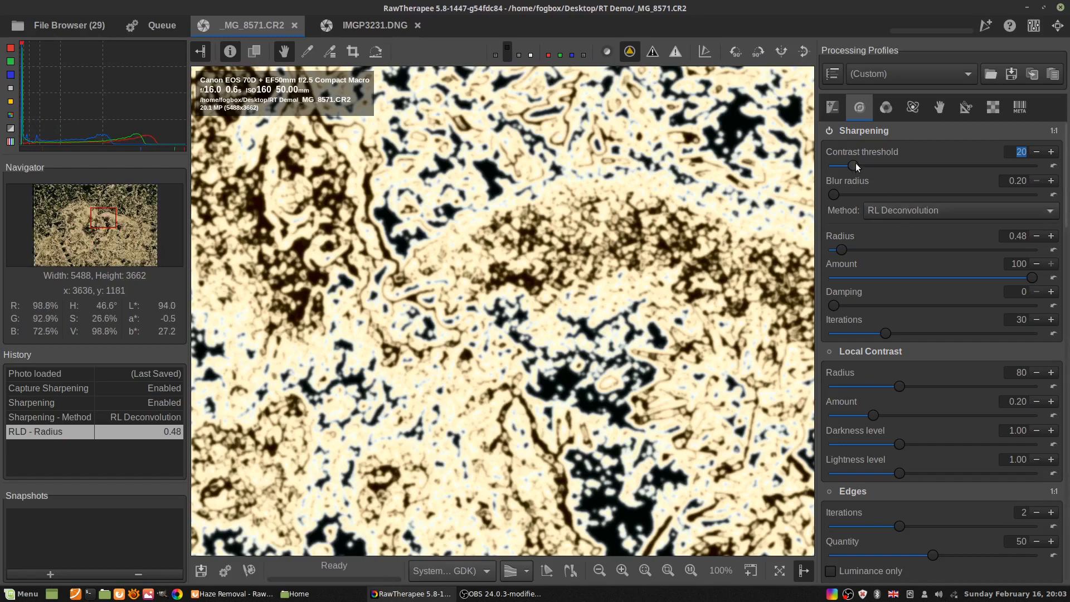
drag(855, 162, 896, 162)
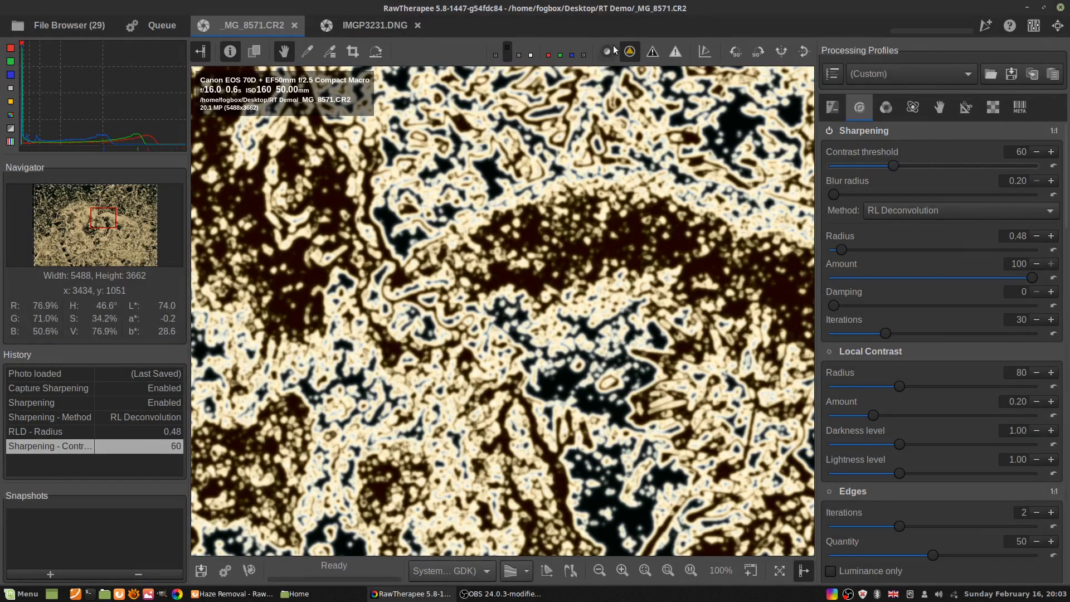
click(630, 52)
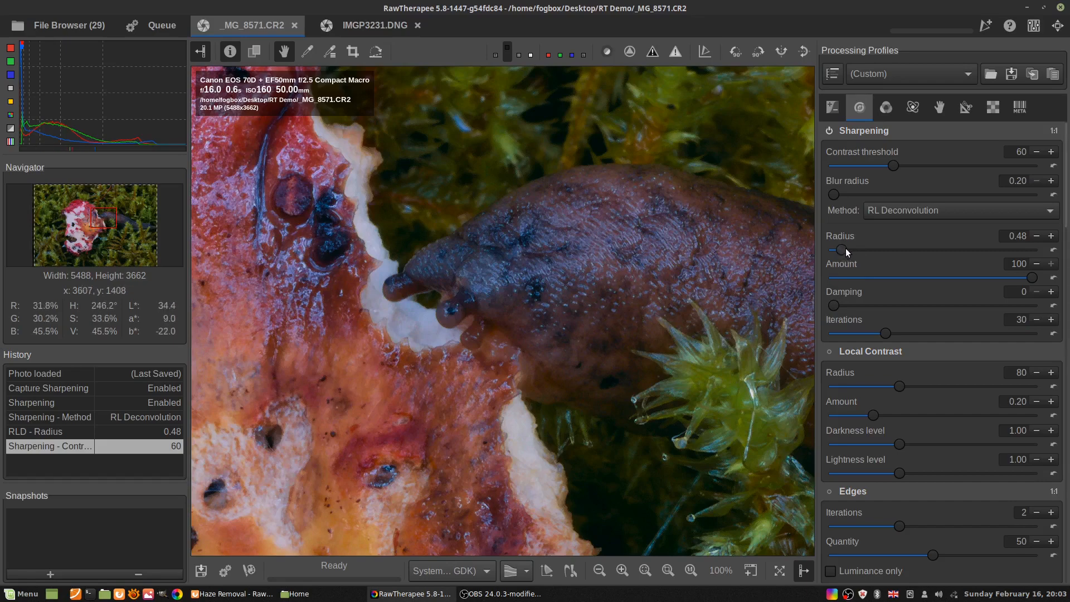
Set the RL Deconvolution amount to 65 and its damping to 12.
drag(1028, 274, 958, 279)
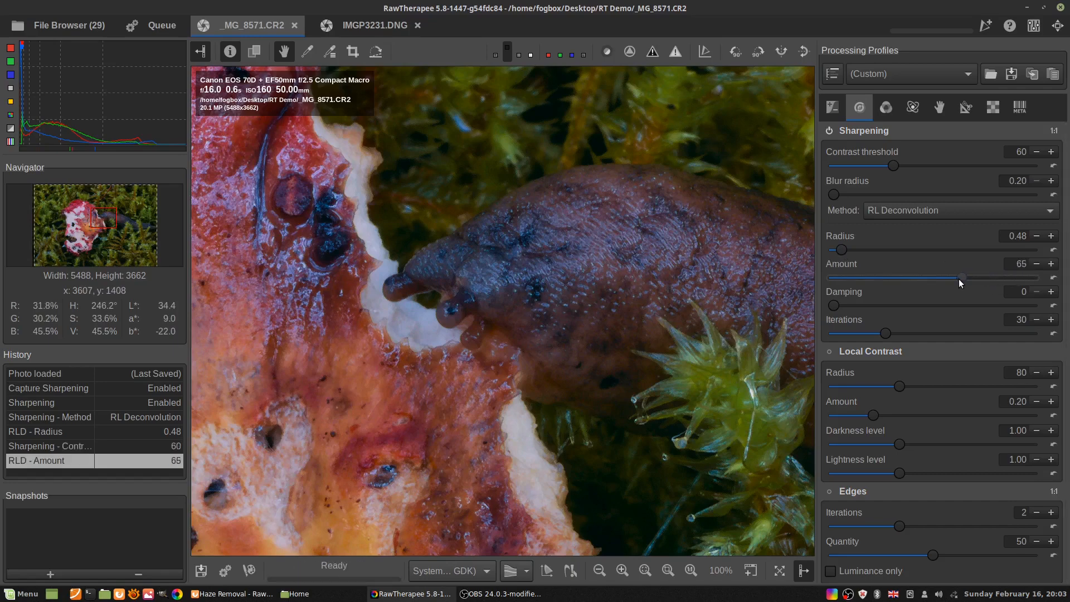
drag(834, 304, 857, 297)
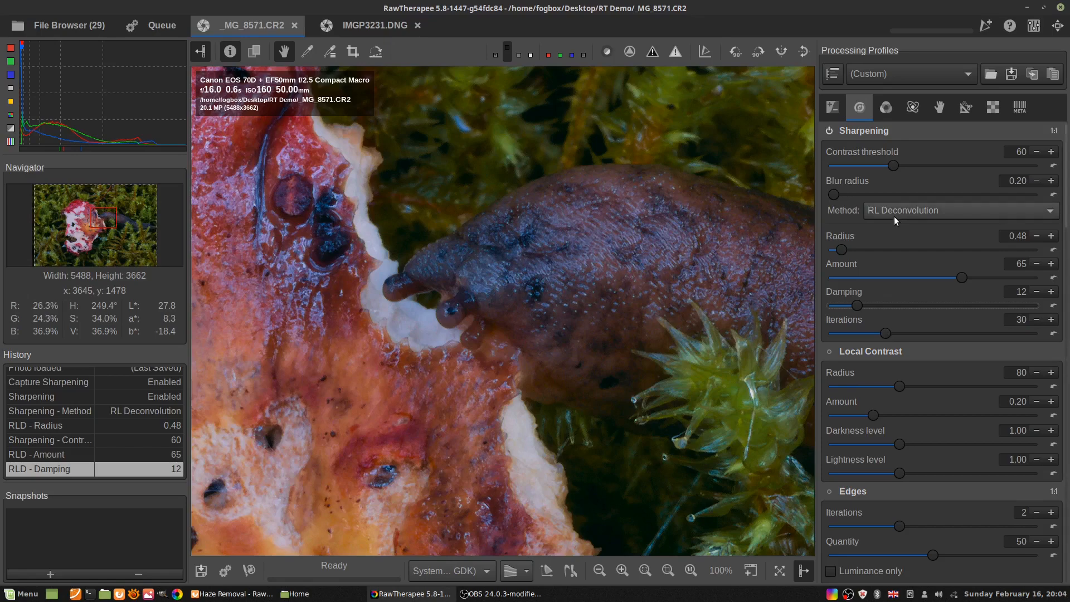
Change the sharpening method to Unsharp Mask and briefly preview the focus mask over the slug.
click(931, 212)
key(Escape)
click(933, 197)
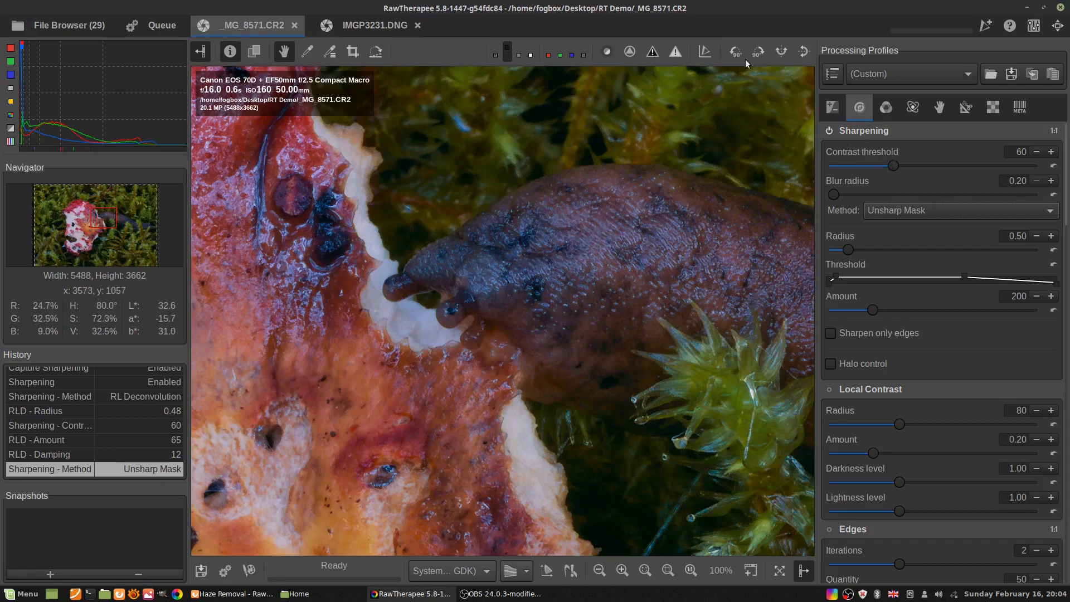
click(607, 52)
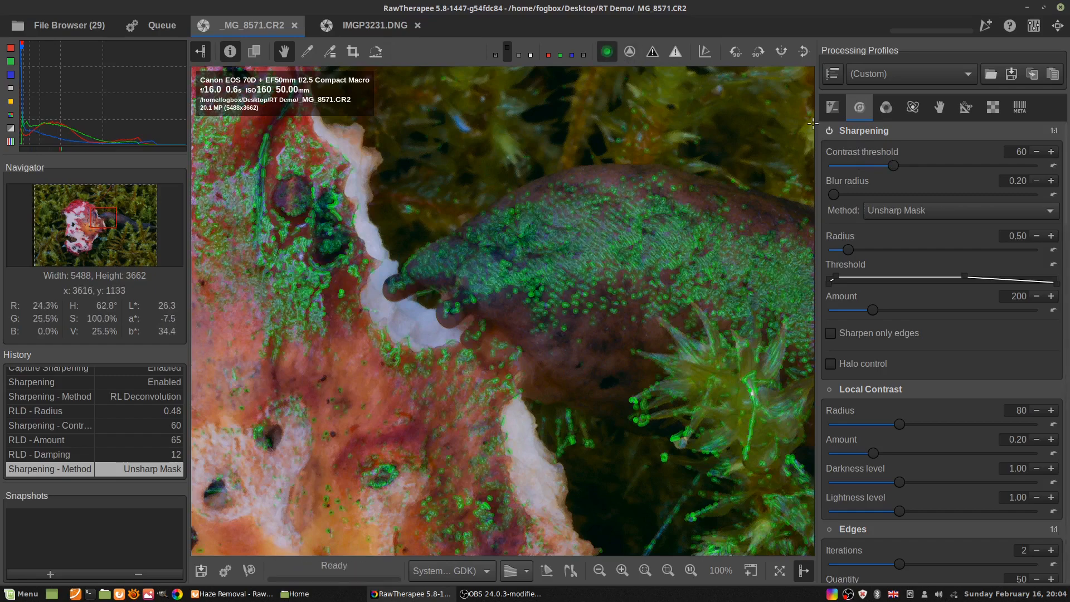
click(608, 52)
Lower the sharpening contrast threshold to 55 using the contrast mask preview and return to the normal view.
click(630, 53)
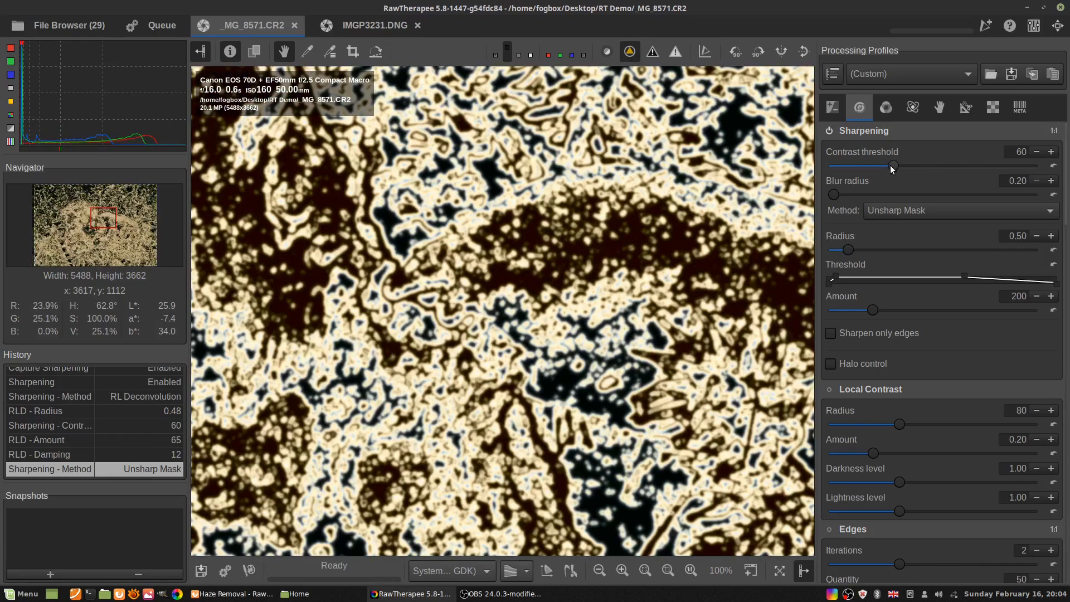
mouse_move(890, 165)
mouse_down()
mouse_move(901, 166)
mouse_move(885, 166)
mouse_up()
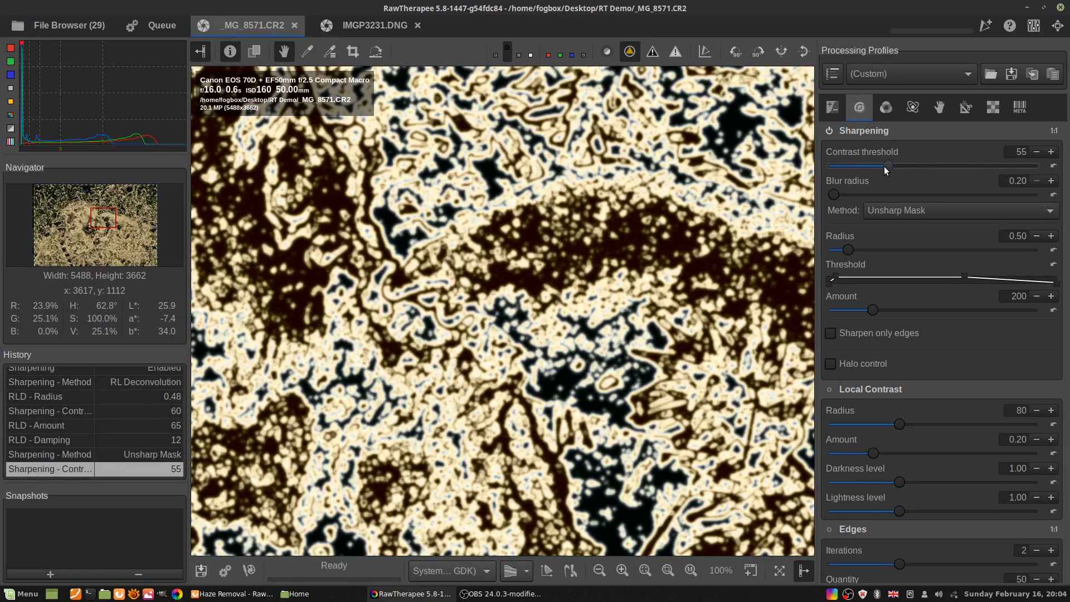
key(p)
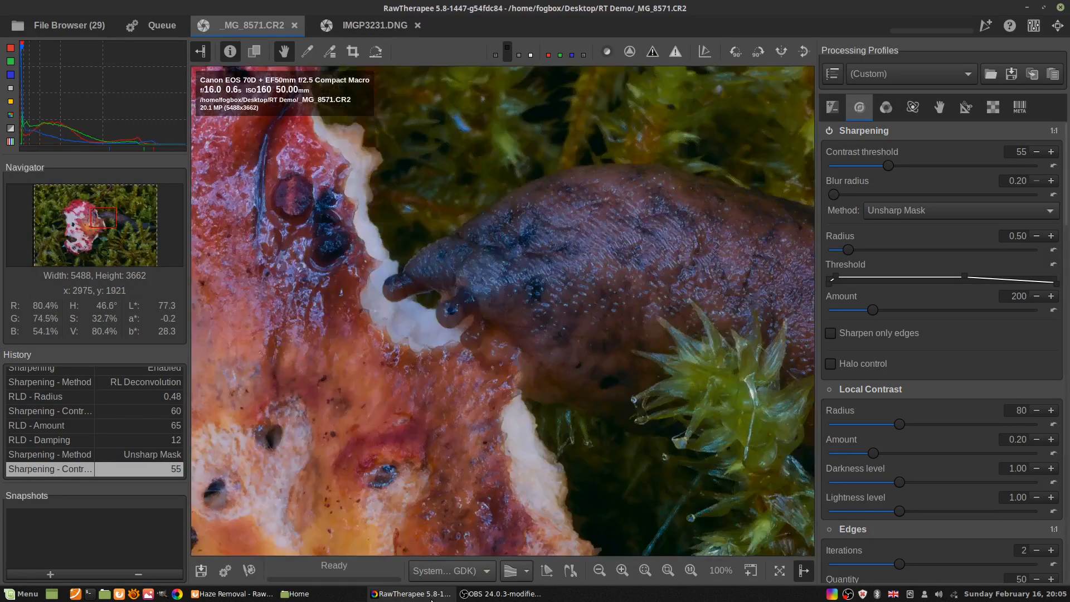
Switch to Firefox and read the Unsharp Mask section of the RawPedia Sharpening page.
click(400, 596)
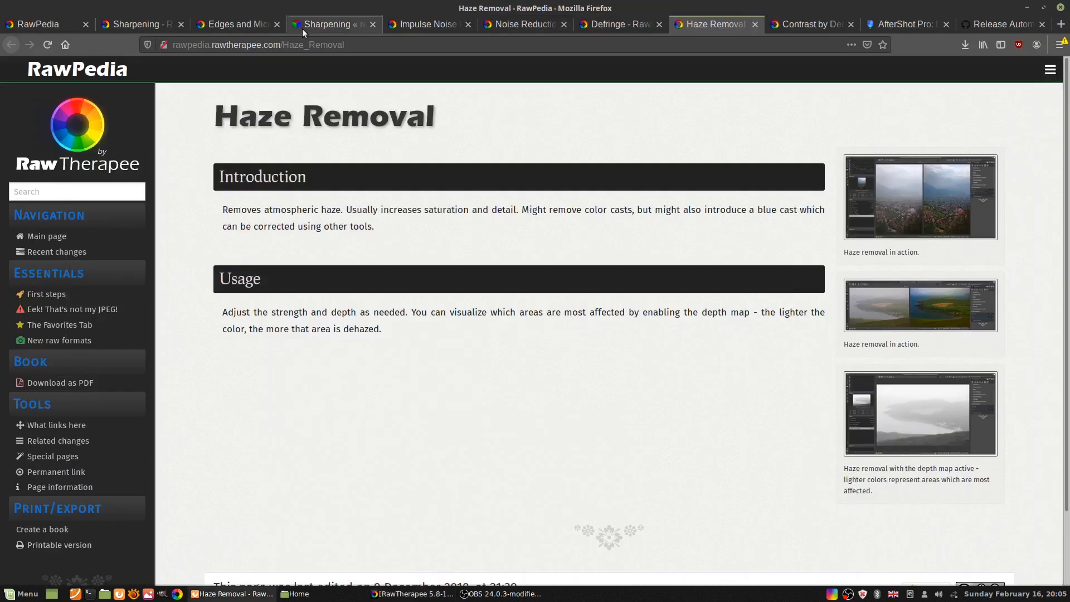
click(233, 26)
click(139, 24)
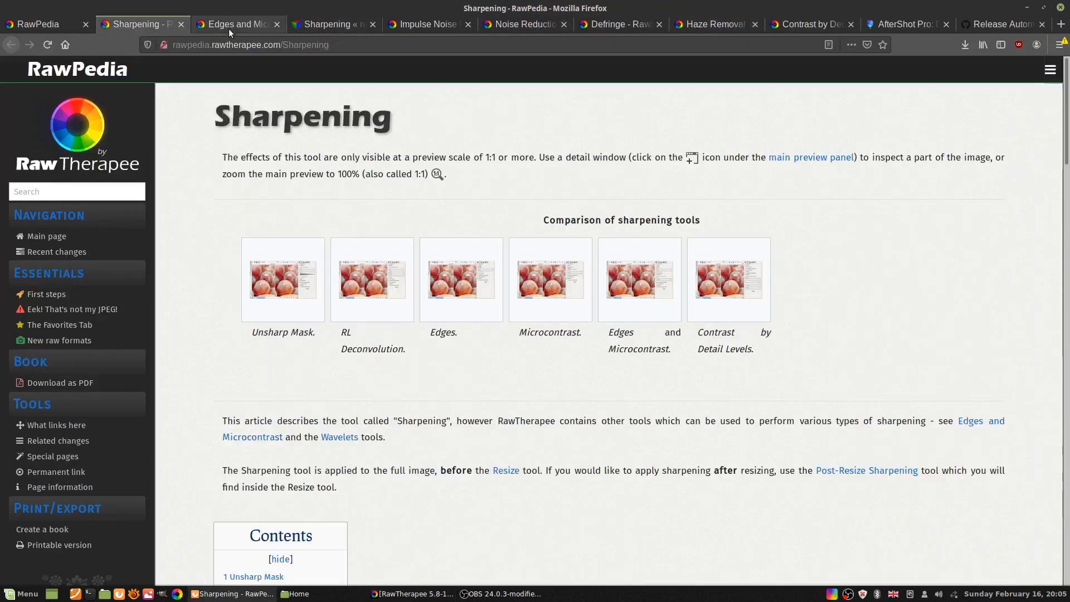
drag(1068, 184, 1065, 290)
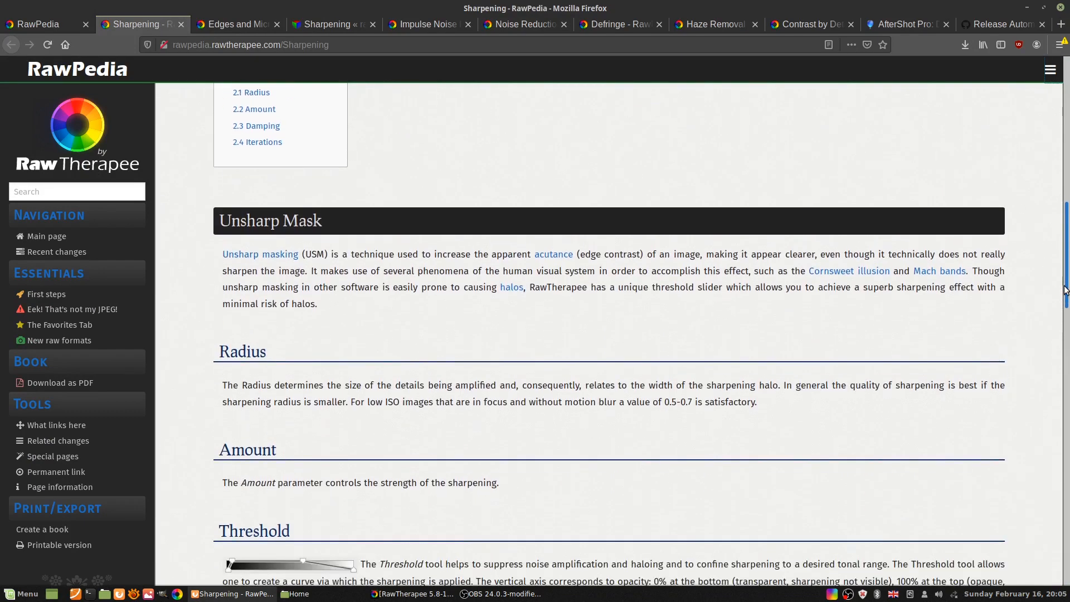
drag(1065, 290, 1051, 74)
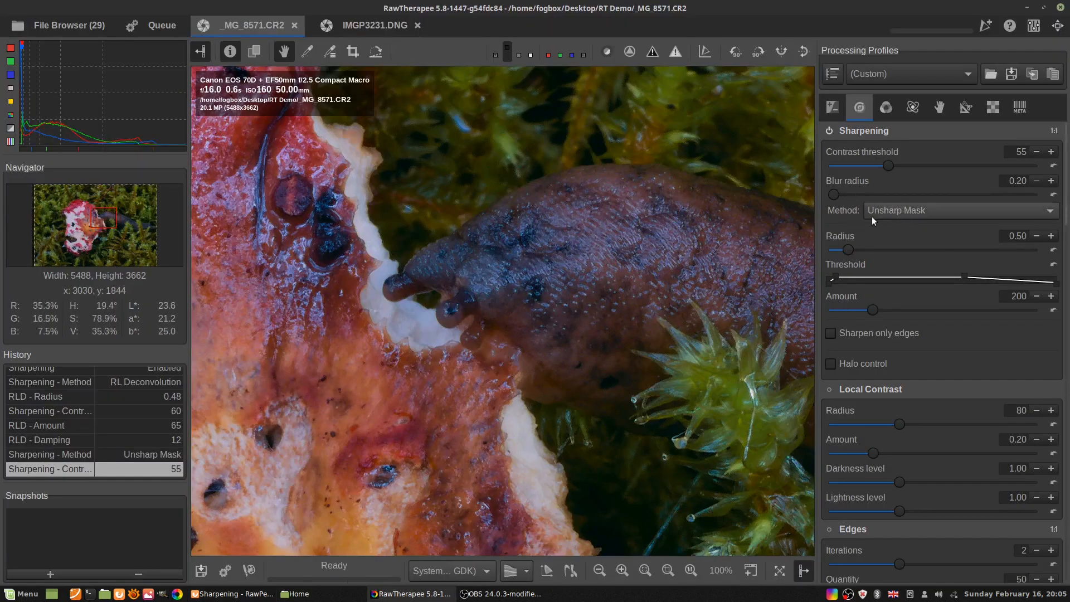
Back in RawTherapee, set the Unsharp Mask amount to 160 and its radius to 0.54.
mouse_move(848, 246)
mouse_down()
mouse_move(861, 245)
mouse_move(848, 253)
mouse_up()
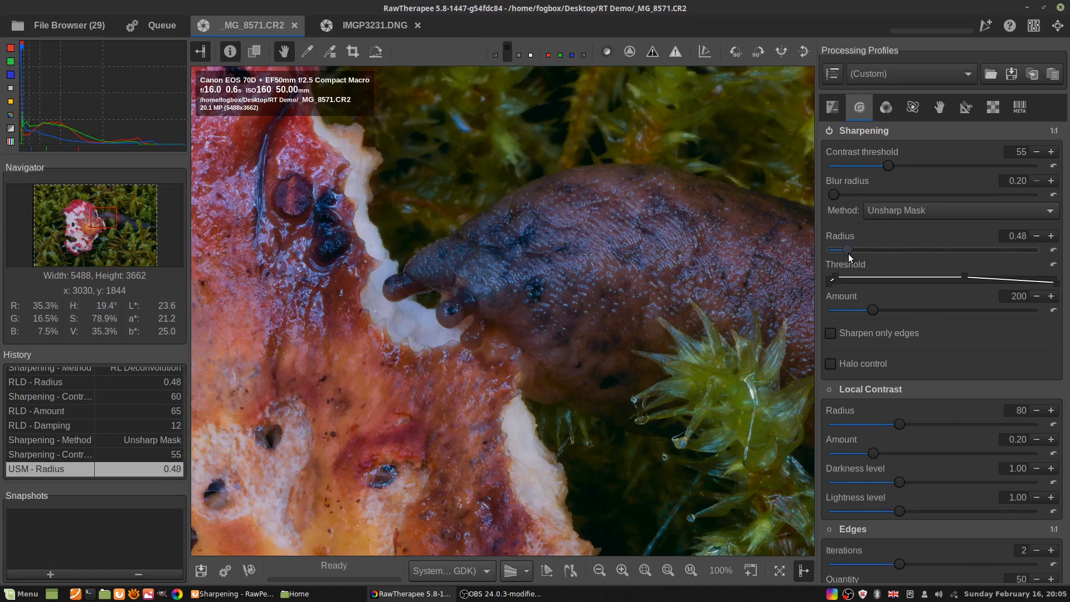
mouse_move(848, 253)
mouse_down()
mouse_move(856, 264)
mouse_move(845, 267)
mouse_move(857, 263)
mouse_move(844, 260)
mouse_up()
drag(868, 312, 864, 313)
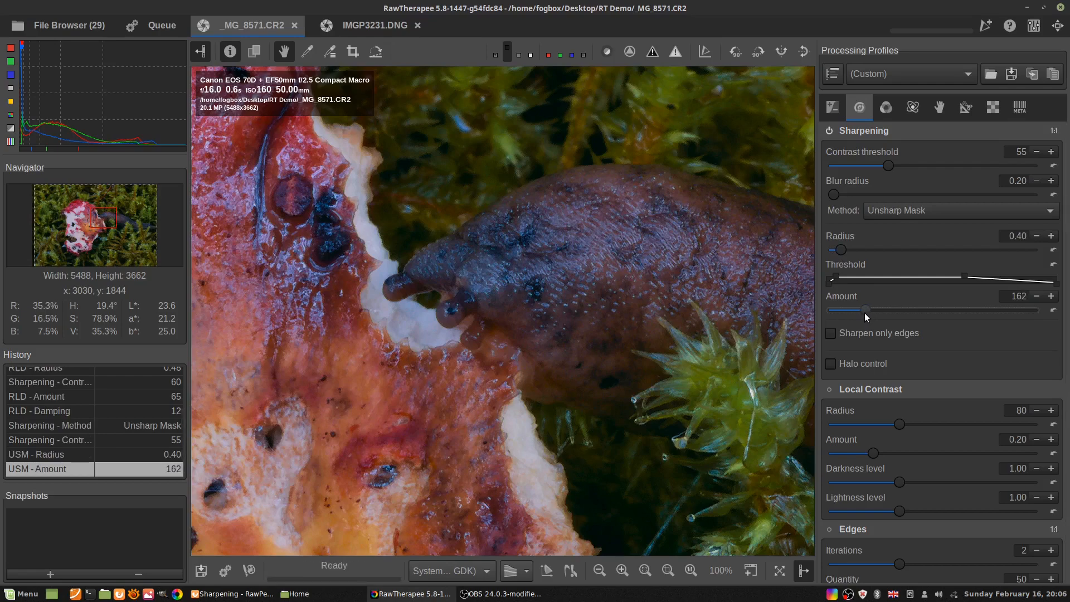
drag(864, 313, 866, 313)
drag(869, 306, 867, 307)
mouse_move(840, 250)
mouse_down()
mouse_move(924, 245)
mouse_move(851, 251)
mouse_up()
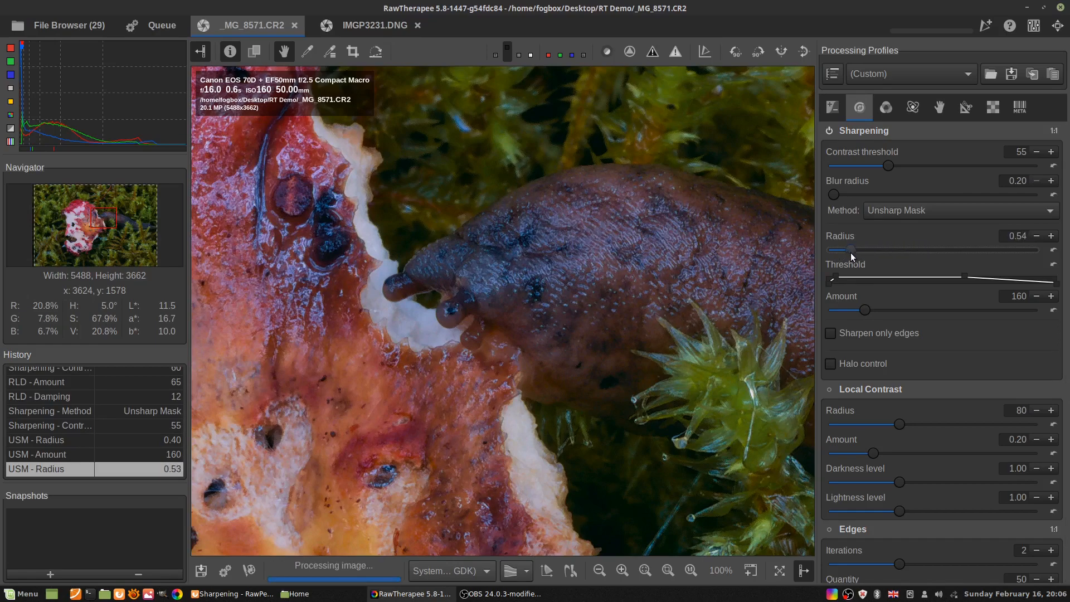
Enable Halo control for the Unsharp Mask with an amount of 85, keeping the Unsharp Mask method selected.
click(831, 364)
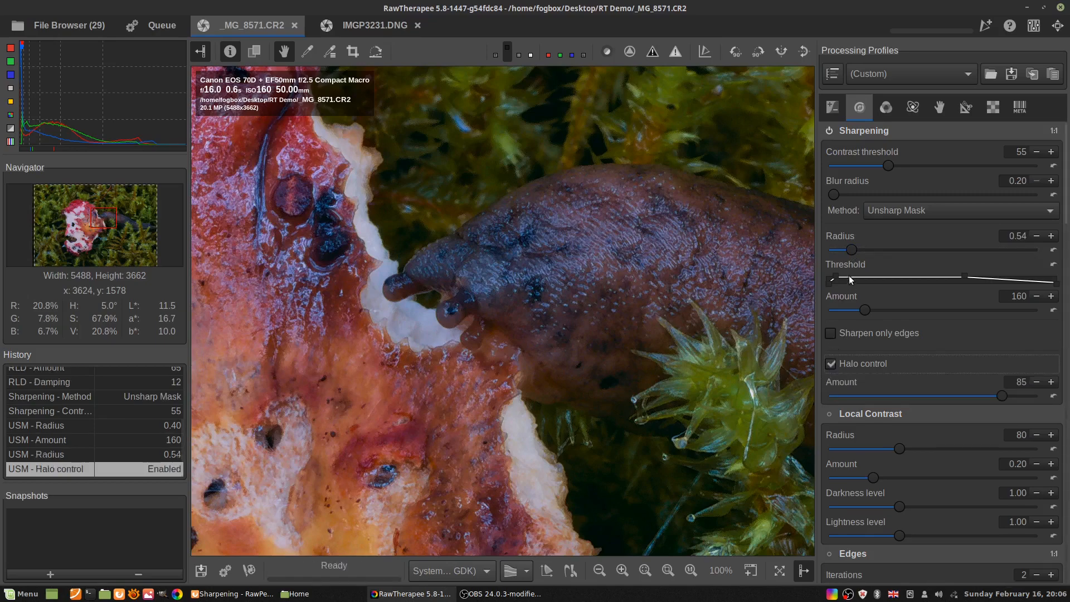
mouse_move(999, 390)
mouse_down()
mouse_move(1018, 391)
mouse_move(1002, 397)
mouse_up()
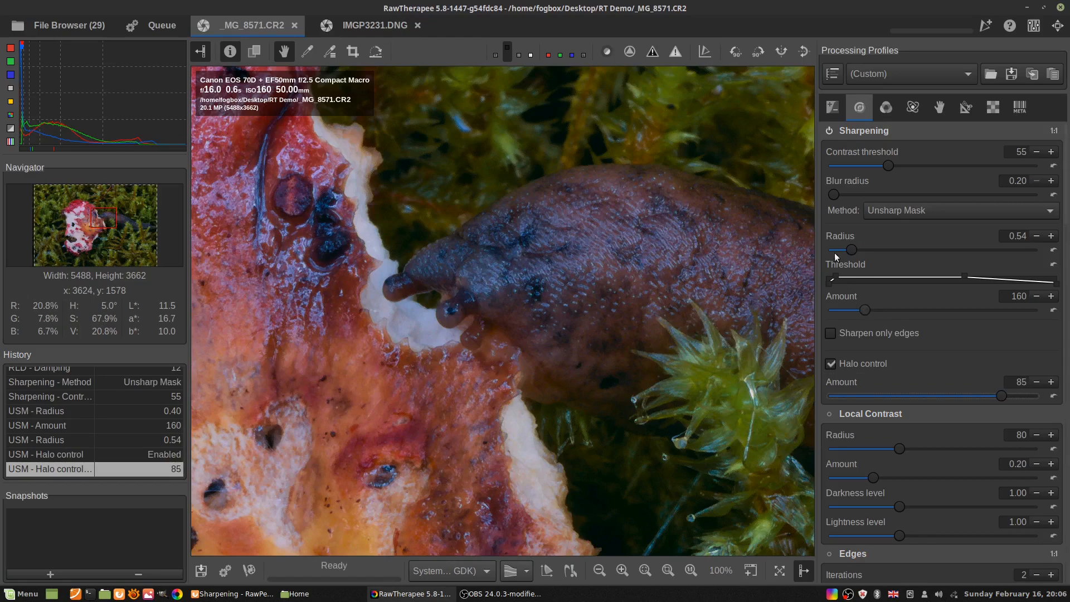
click(886, 212)
click(887, 212)
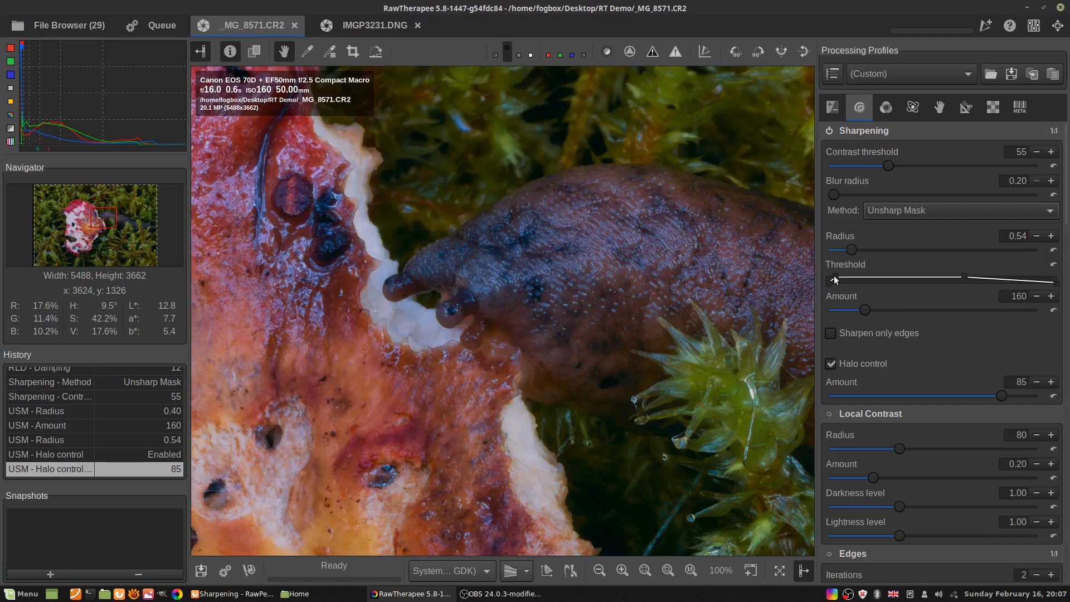
Shape the Unsharp Mask threshold curve to 24, 171, 1101, 2000 and set the sharpening amount to 140.
mouse_move(834, 280)
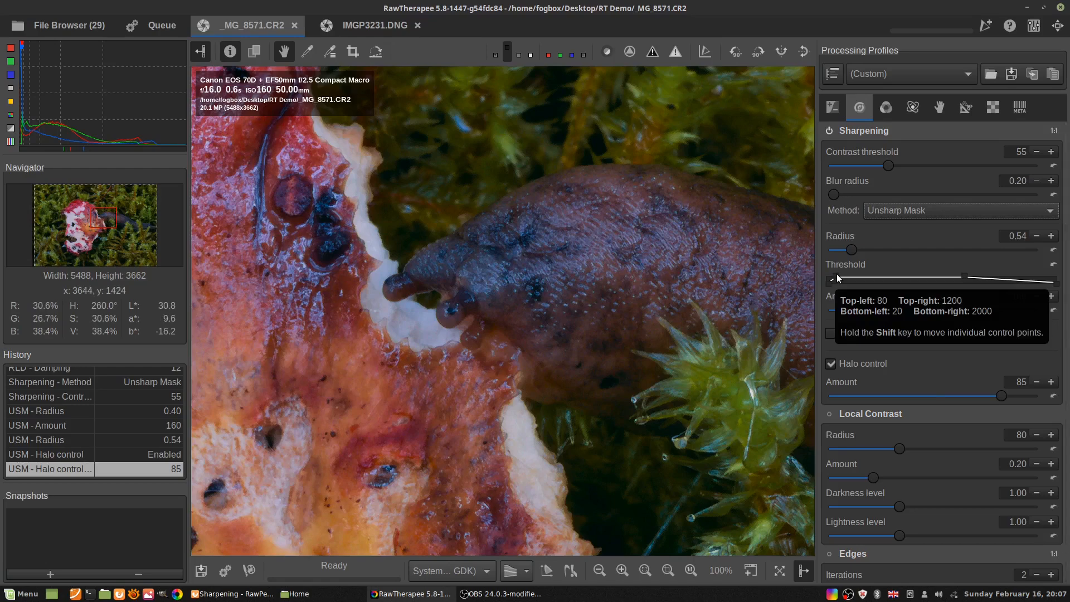
mouse_move(838, 277)
mouse_down()
mouse_move(847, 274)
mouse_move(829, 282)
mouse_move(850, 283)
mouse_move(828, 282)
mouse_up()
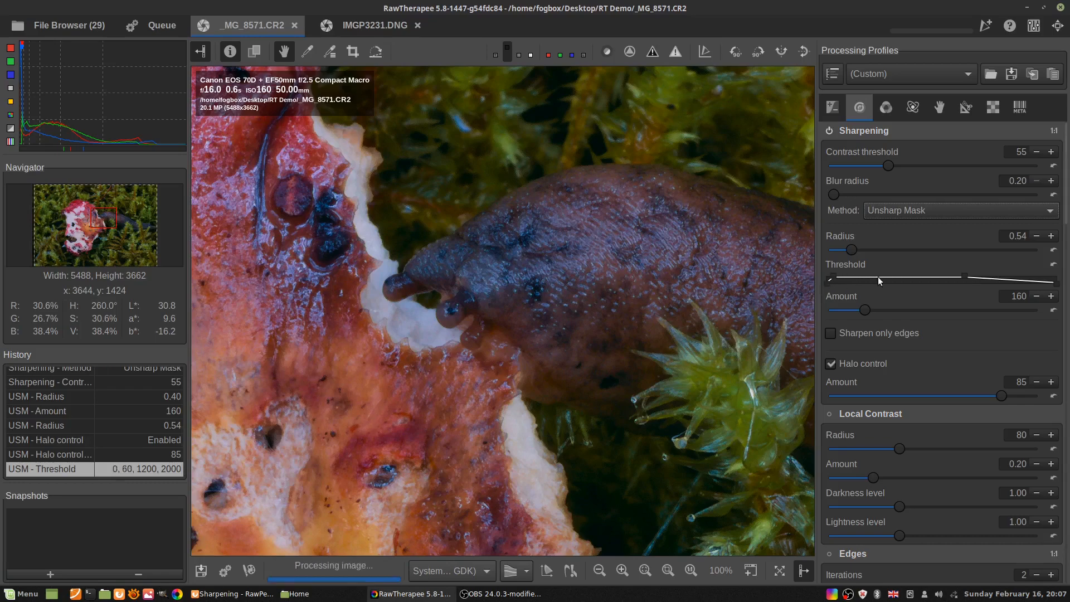
mouse_move(965, 276)
mouse_down()
mouse_move(948, 276)
mouse_move(976, 276)
mouse_up()
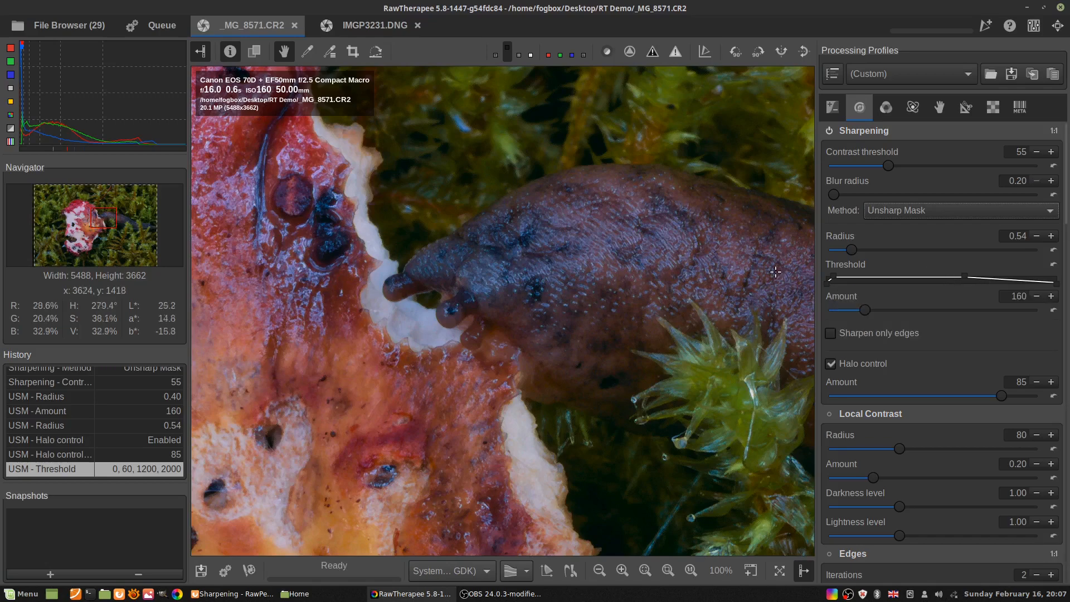
mouse_move(837, 279)
mouse_down()
mouse_move(910, 279)
mouse_move(833, 288)
mouse_move(848, 283)
mouse_up()
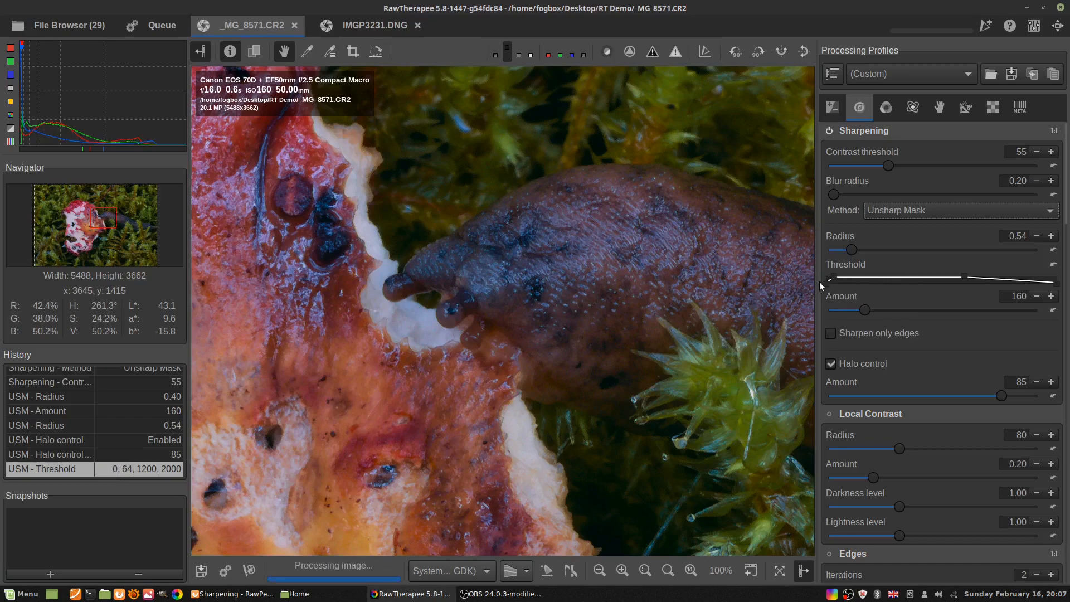
mouse_move(833, 280)
mouse_down()
mouse_move(861, 281)
mouse_move(843, 280)
mouse_up()
mouse_move(963, 276)
mouse_down()
mouse_move(944, 276)
mouse_move(965, 273)
mouse_up()
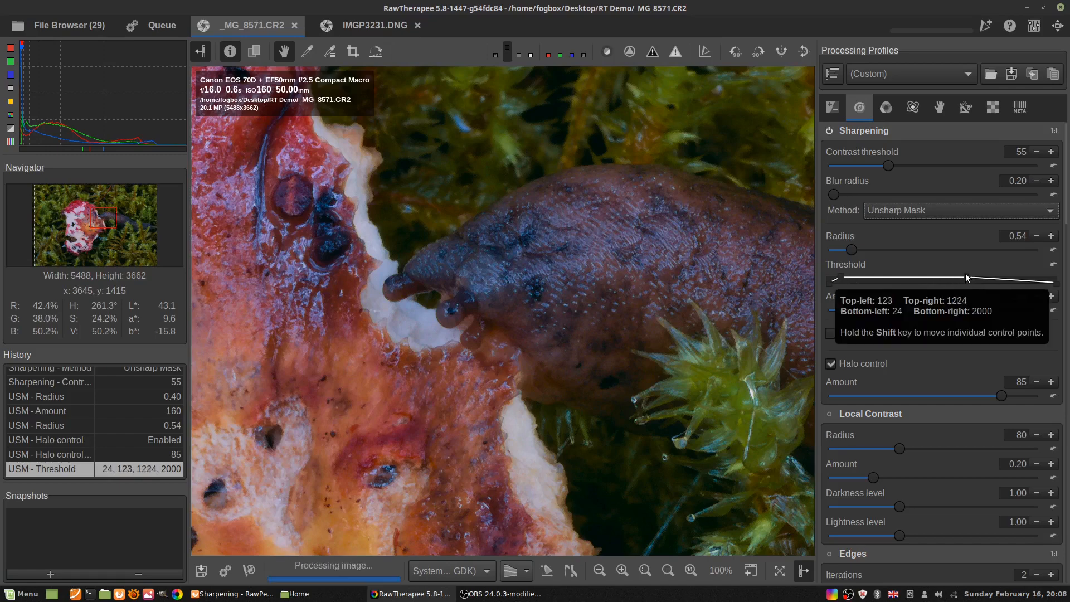
drag(847, 277, 846, 277)
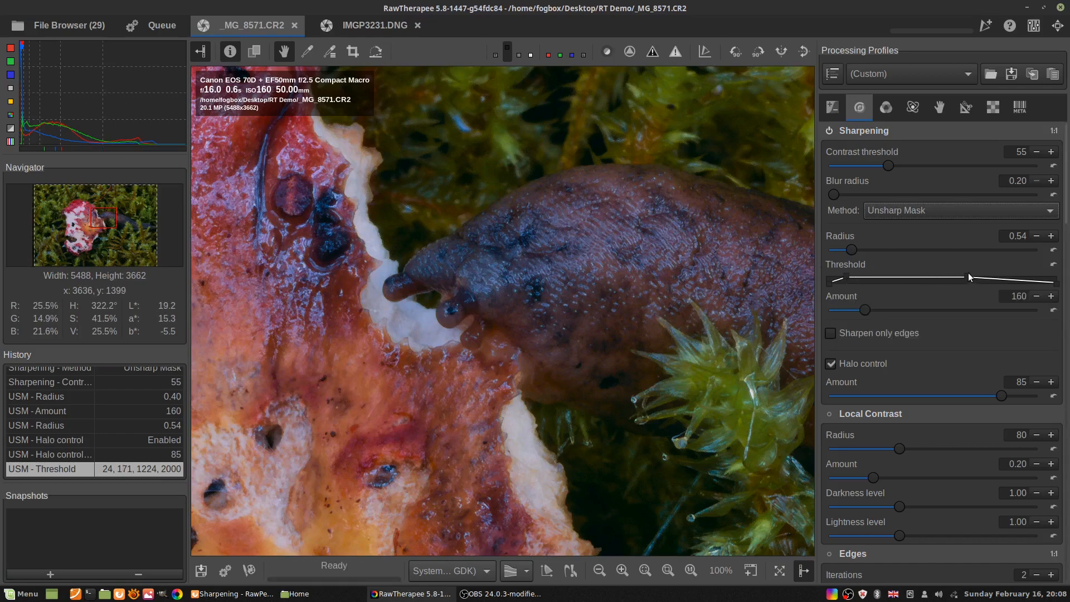
mouse_move(965, 273)
mouse_down()
mouse_move(978, 274)
mouse_move(913, 273)
mouse_move(974, 272)
mouse_move(962, 271)
mouse_up()
drag(959, 276, 952, 275)
mouse_move(1065, 205)
mouse_down()
mouse_move(1065, 246)
mouse_move(1065, 205)
mouse_up()
drag(1064, 157, 1063, 157)
drag(864, 308, 864, 310)
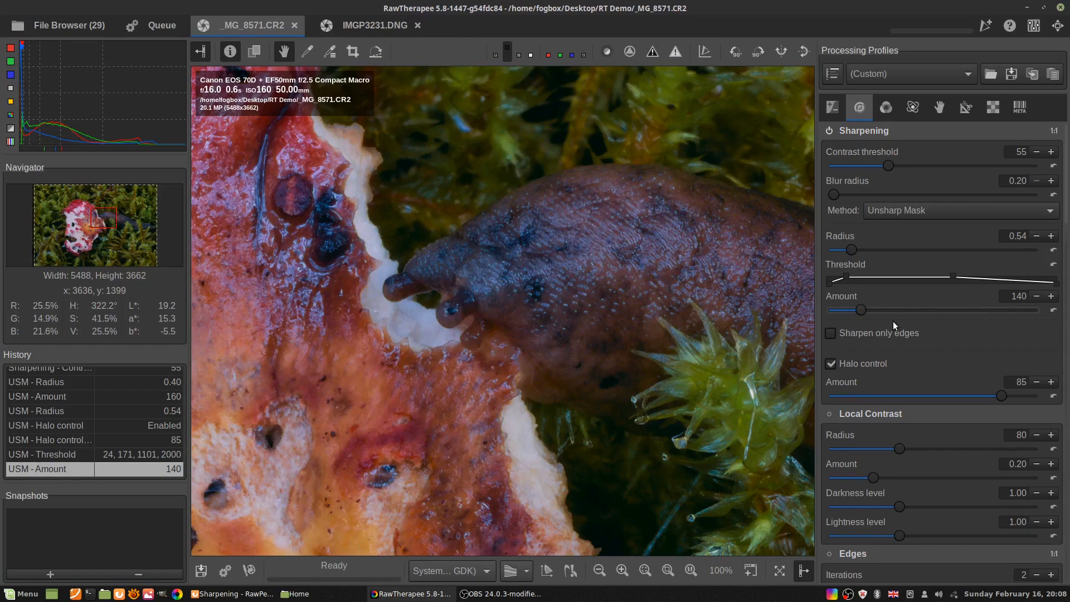
Enable Local Contrast with the whole photo in view and set its amount to 0.08.
scroll(893, 321, down, 2)
scroll(987, 356, down, 4)
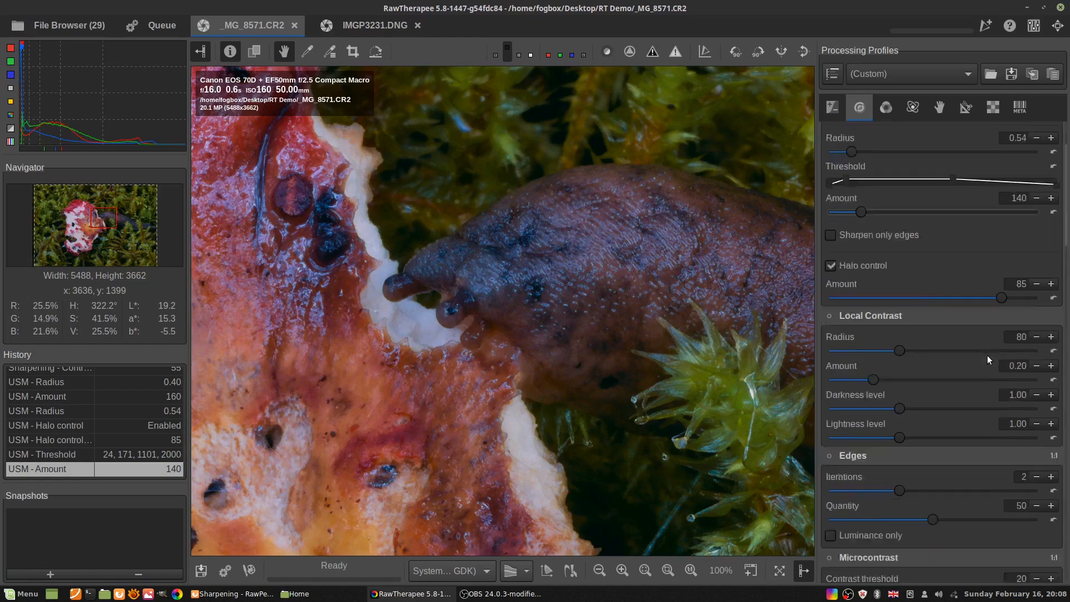
click(668, 570)
click(828, 267)
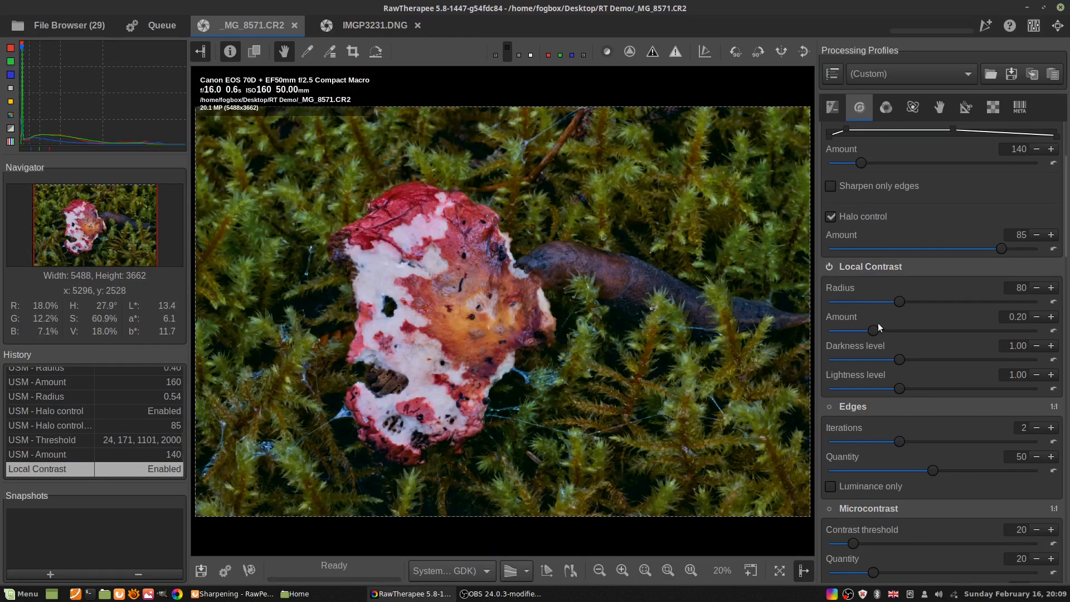
drag(872, 329, 849, 329)
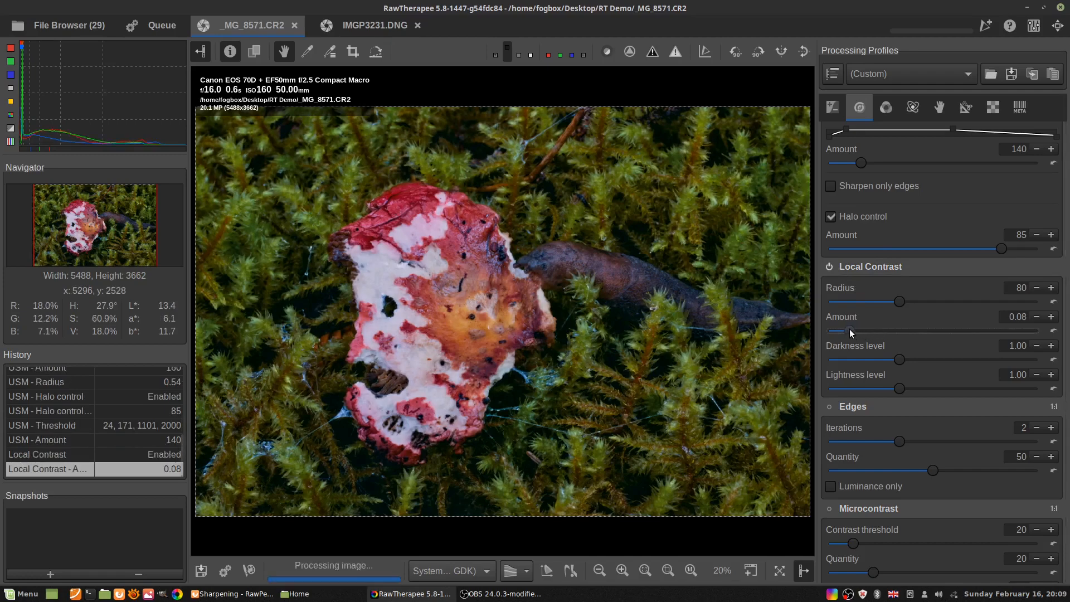
Compare the slug at 100% zoom with Local Contrast off and on, and set its amount to 0.07.
scroll(649, 308, up, 5)
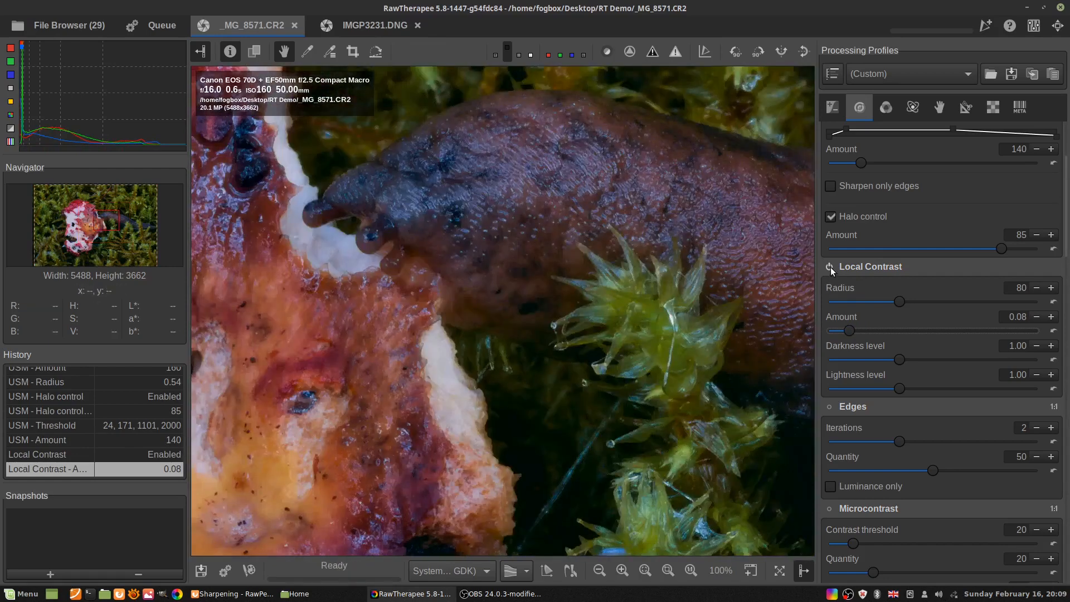
click(830, 266)
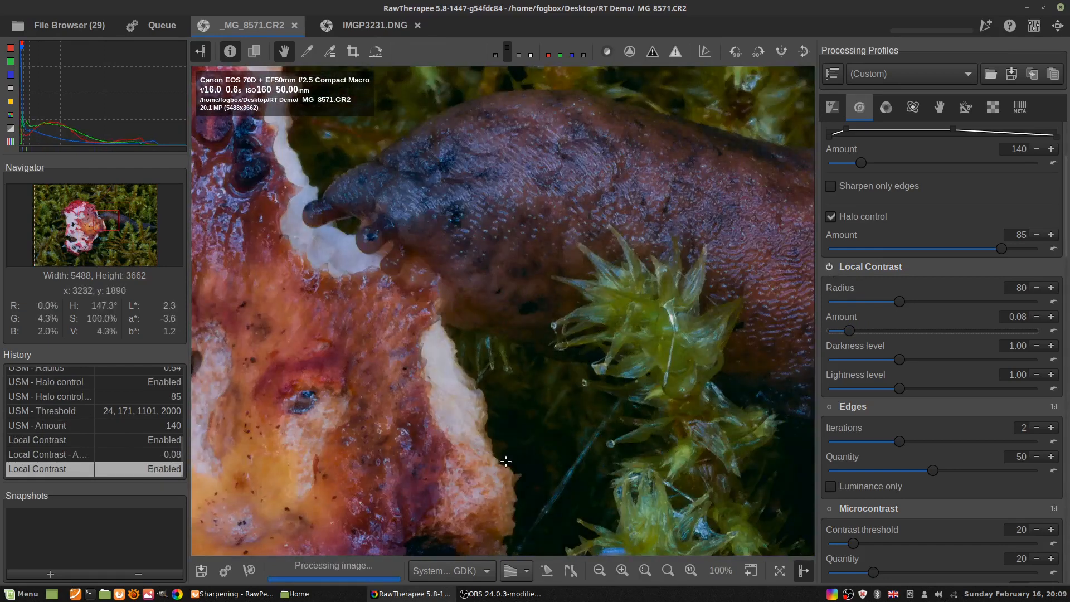
click(1035, 316)
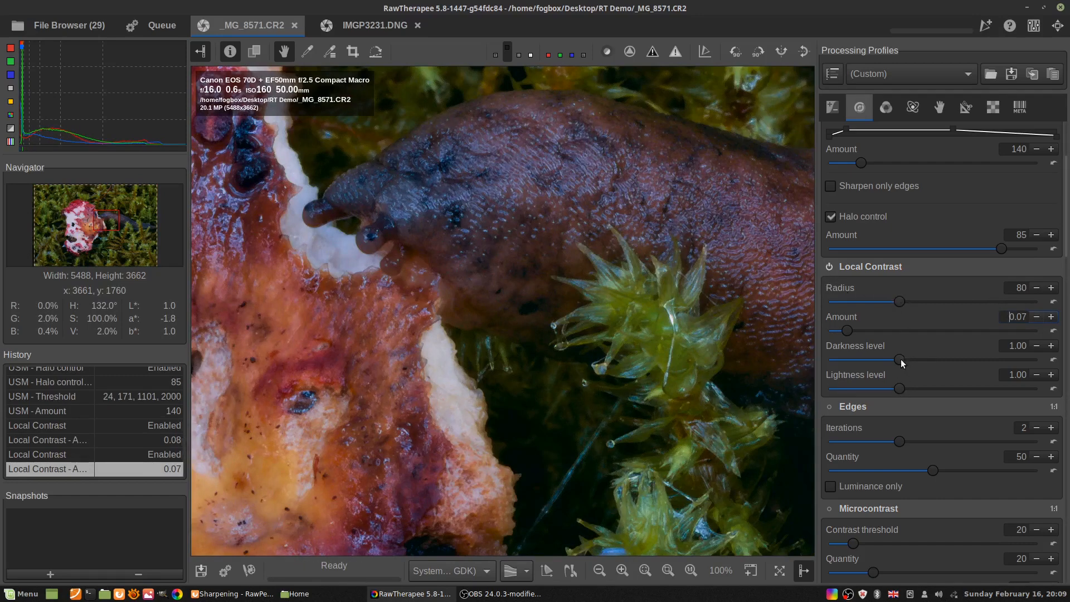
Set the Local Contrast darkness level to 0.86, keep the lightness level at 1.00, and set the amount to 0.05.
mouse_move(900, 360)
mouse_down()
mouse_move(921, 357)
mouse_move(868, 362)
mouse_move(888, 360)
mouse_up()
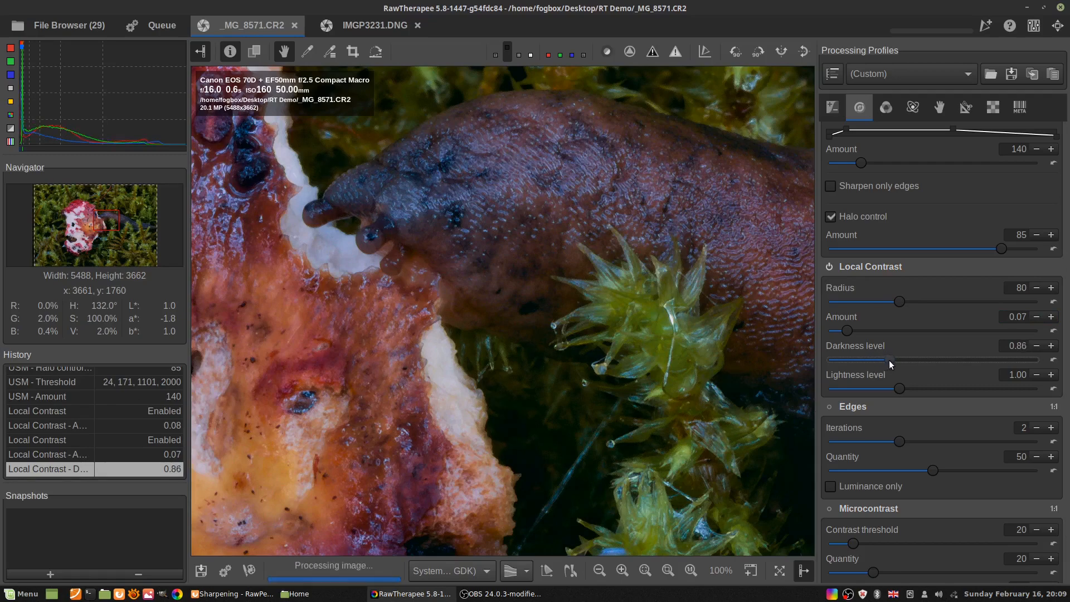
click(897, 385)
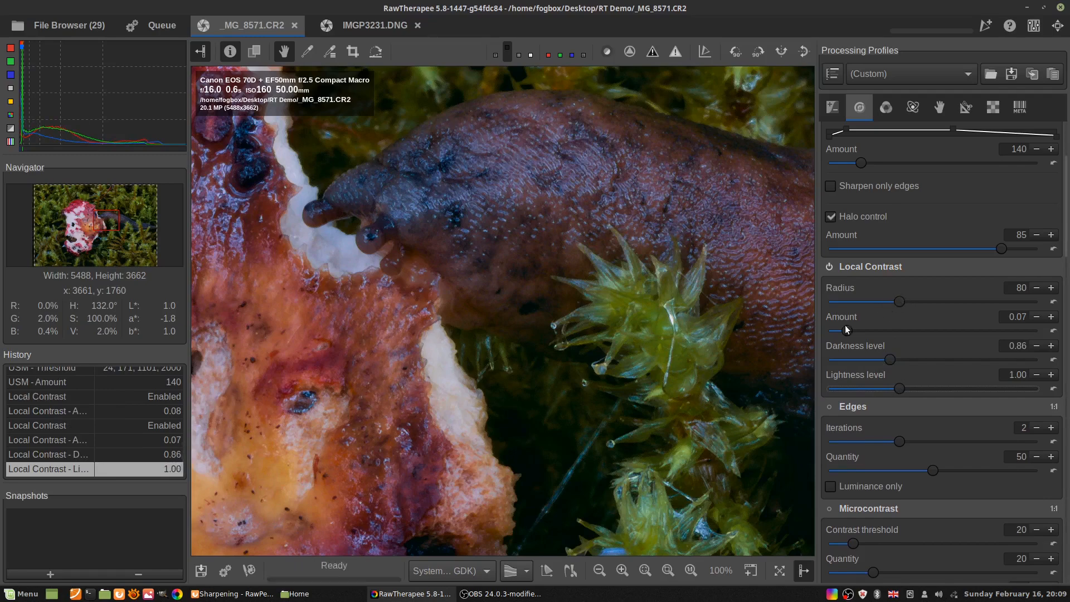
drag(844, 331, 842, 332)
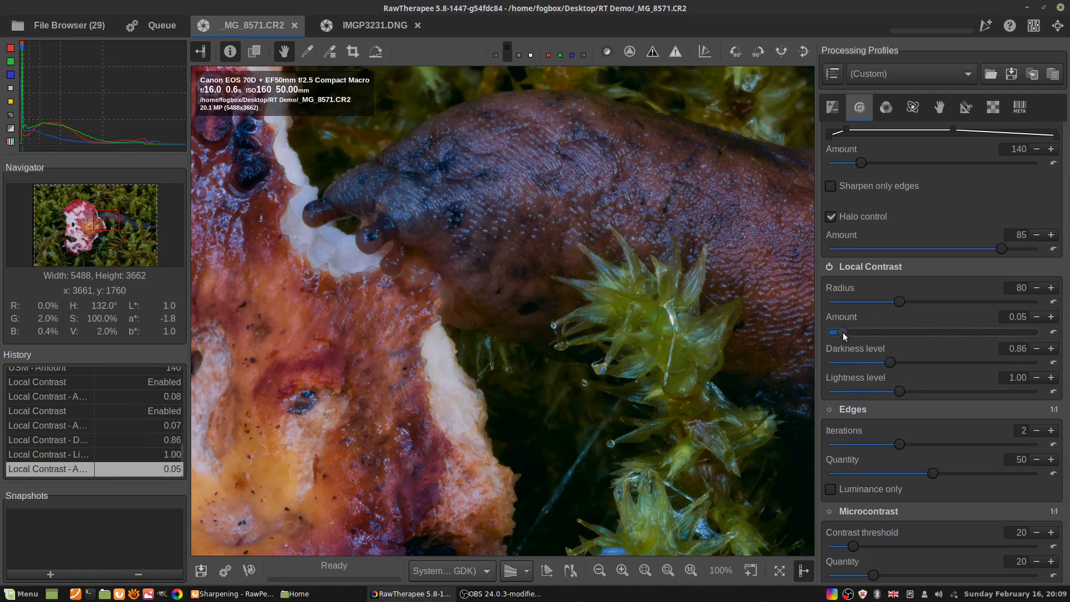
Compare the slug with Local Contrast off and on, and set its amount to 0.06.
click(828, 265)
click(826, 265)
drag(844, 328, 844, 329)
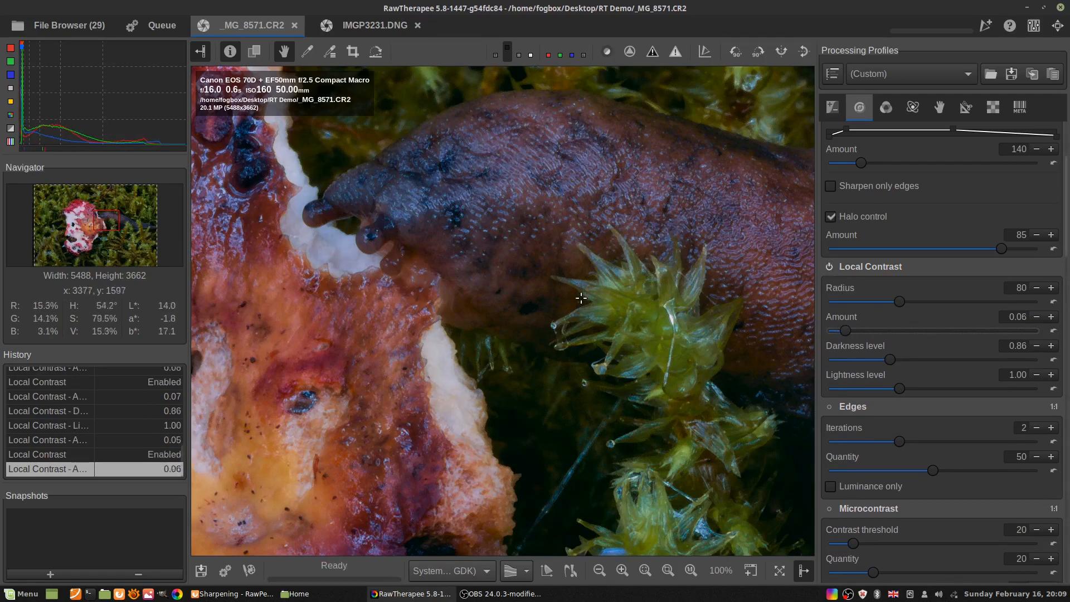
drag(876, 335, 851, 336)
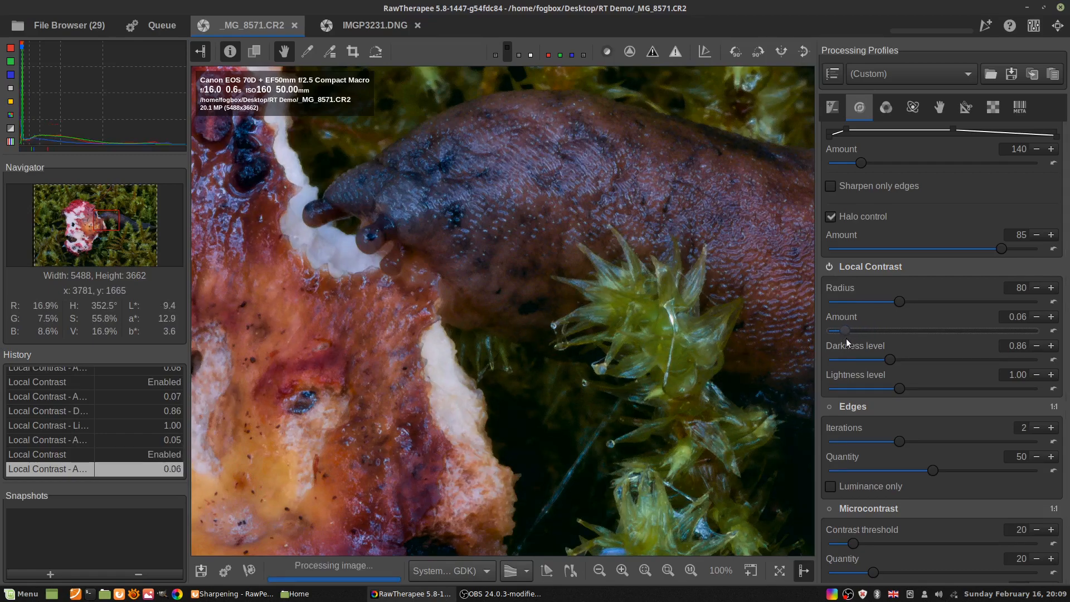
drag(848, 337, 845, 339)
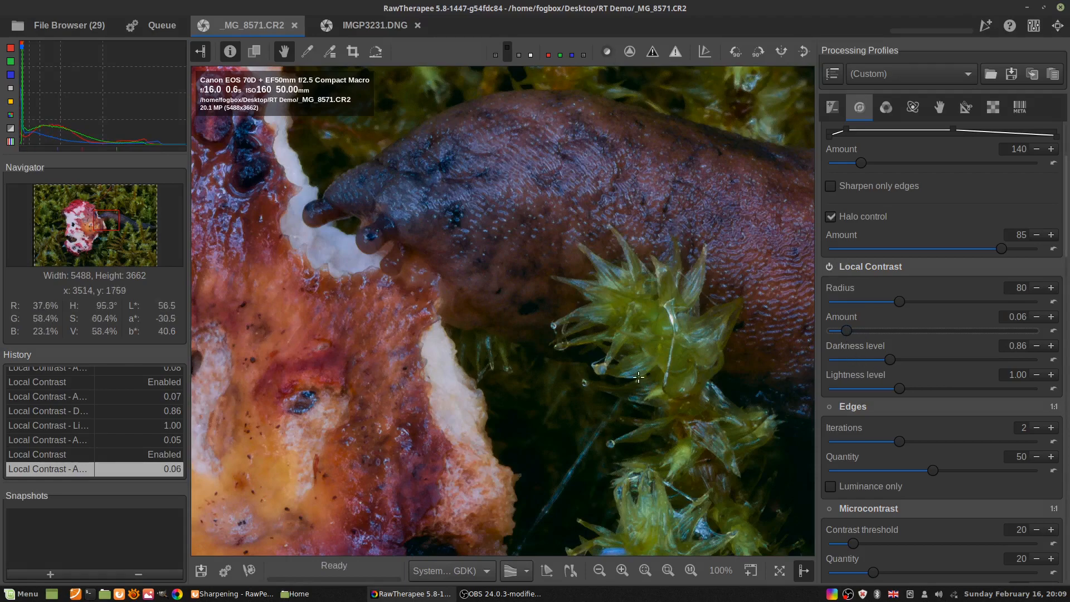
Disable the Sharpening tool and shift the preview to show more of the area above the slug.
scroll(898, 345, down, 5)
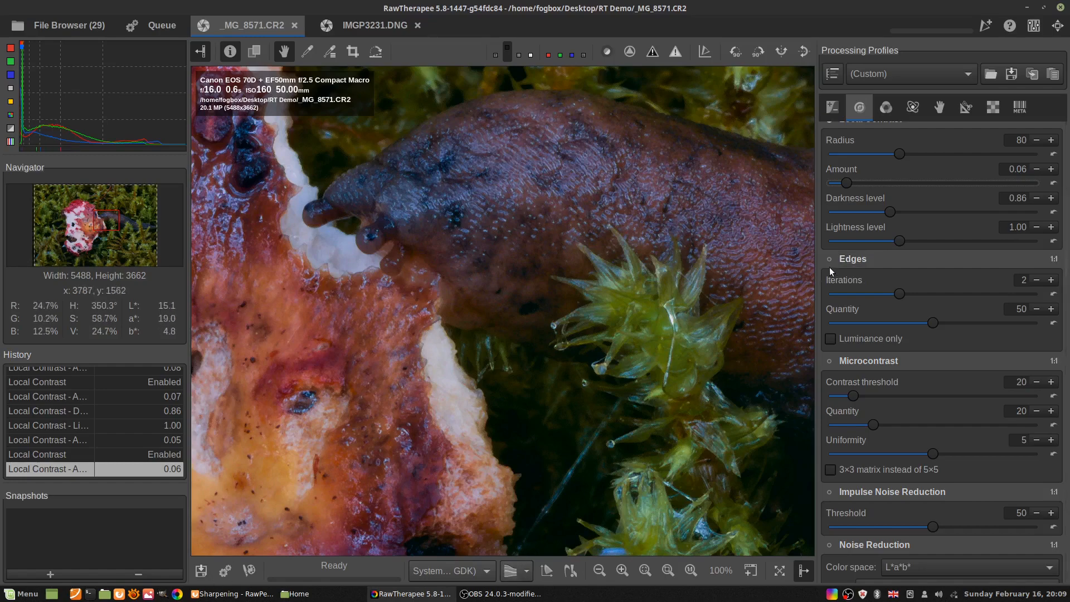
scroll(837, 269, up, 10)
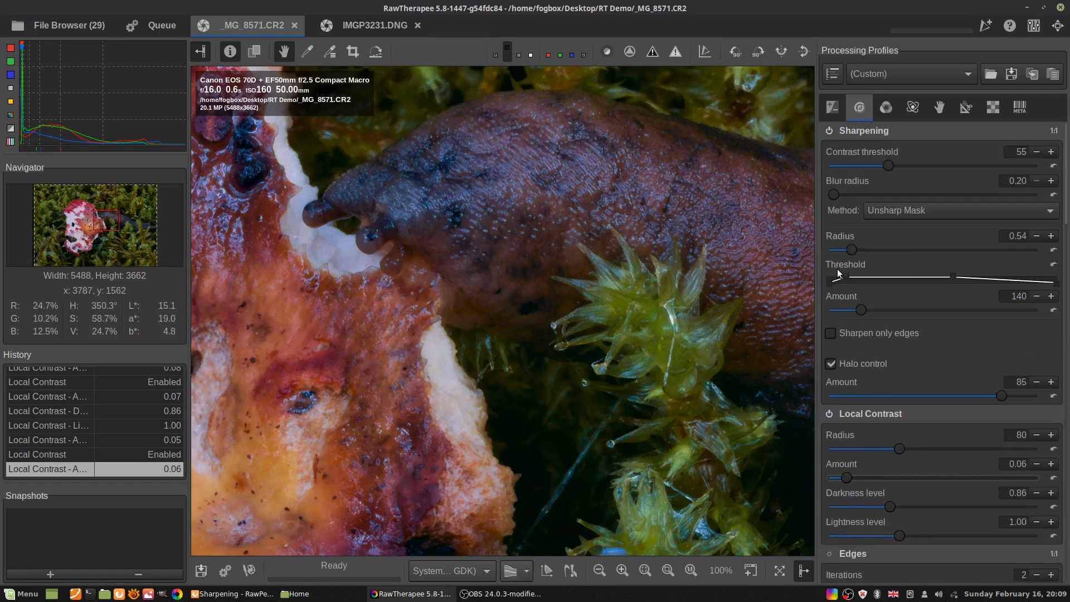
click(830, 134)
scroll(901, 349, down, 12)
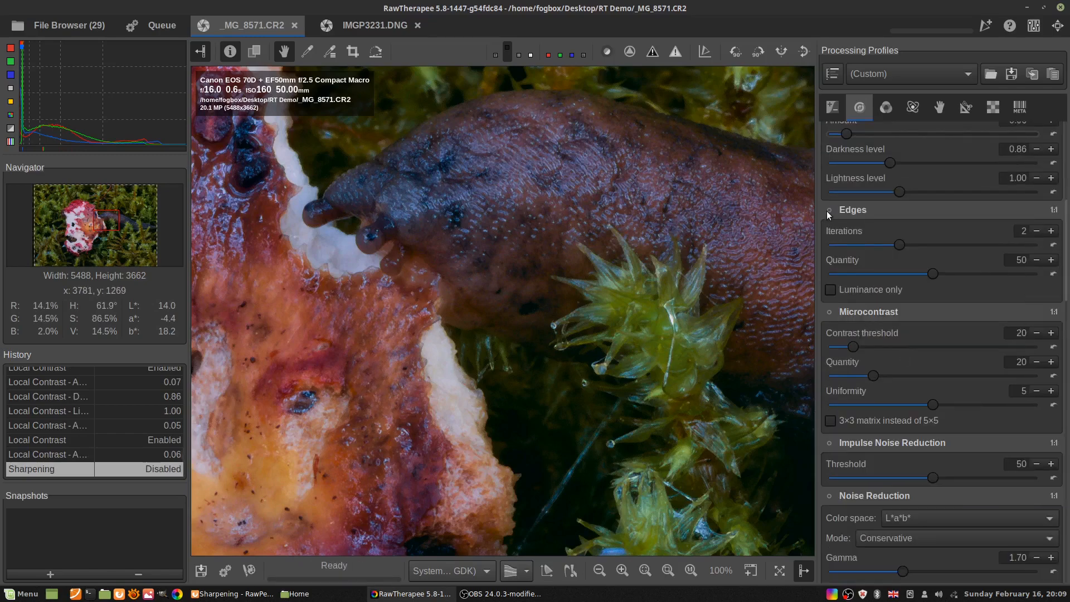
drag(623, 235, 622, 313)
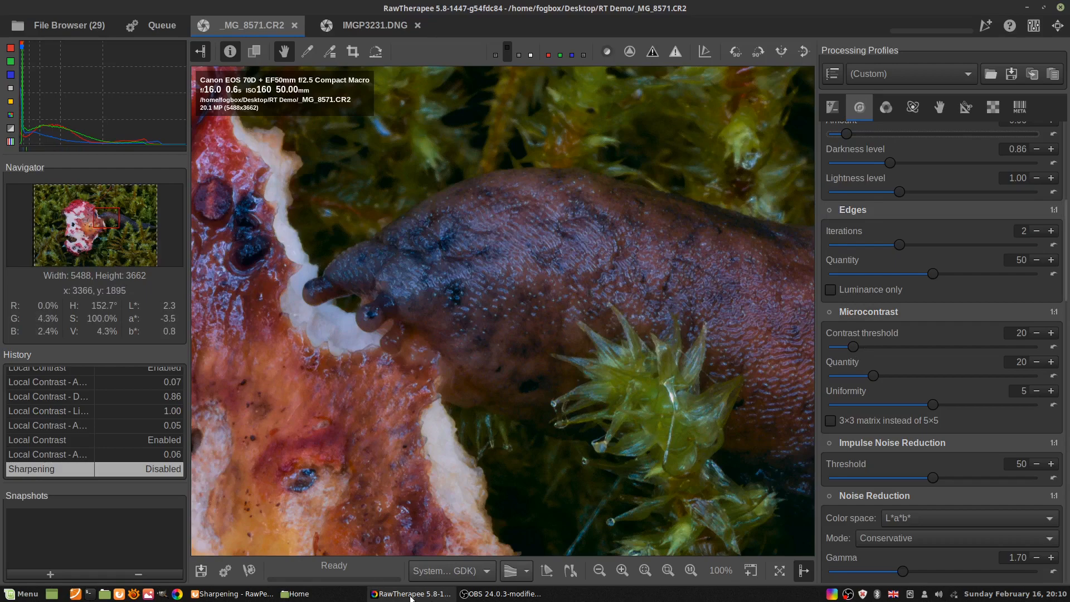
Switch to Firefox and read the RawPedia page on Edges and Microcontrast, along with the archived rawness article on sharpening.
click(382, 595)
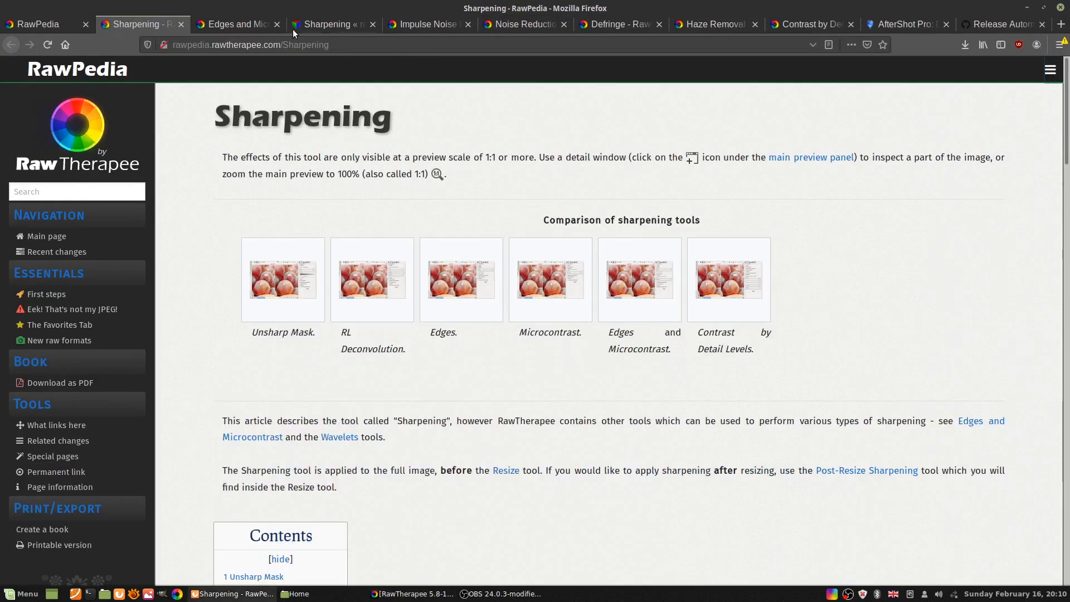
click(229, 26)
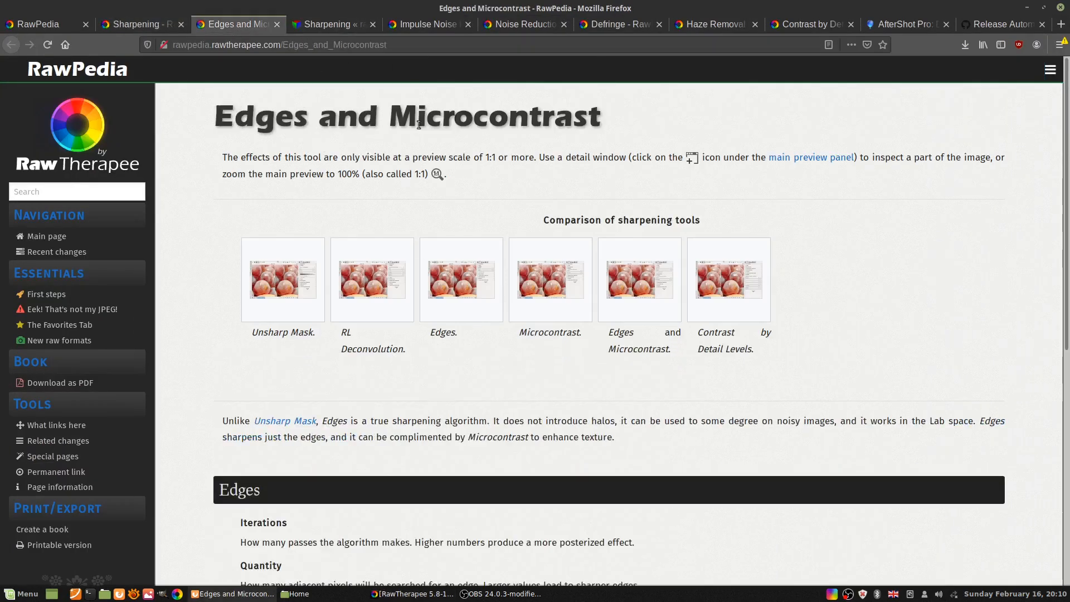
scroll(520, 402, down, 3)
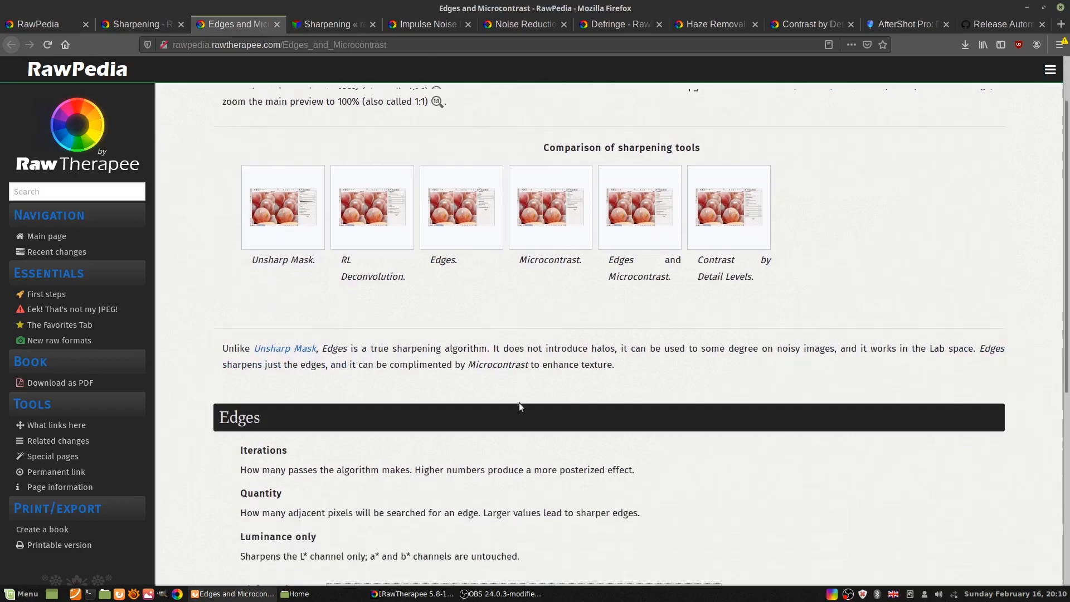
middle_click(476, 378)
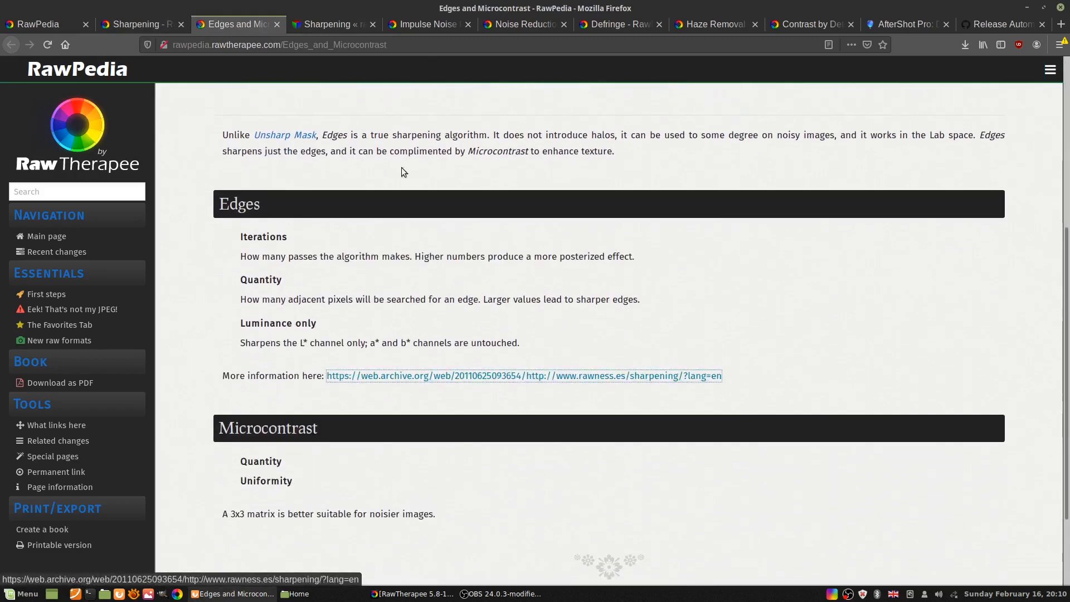
click(333, 18)
scroll(553, 157, down, 6)
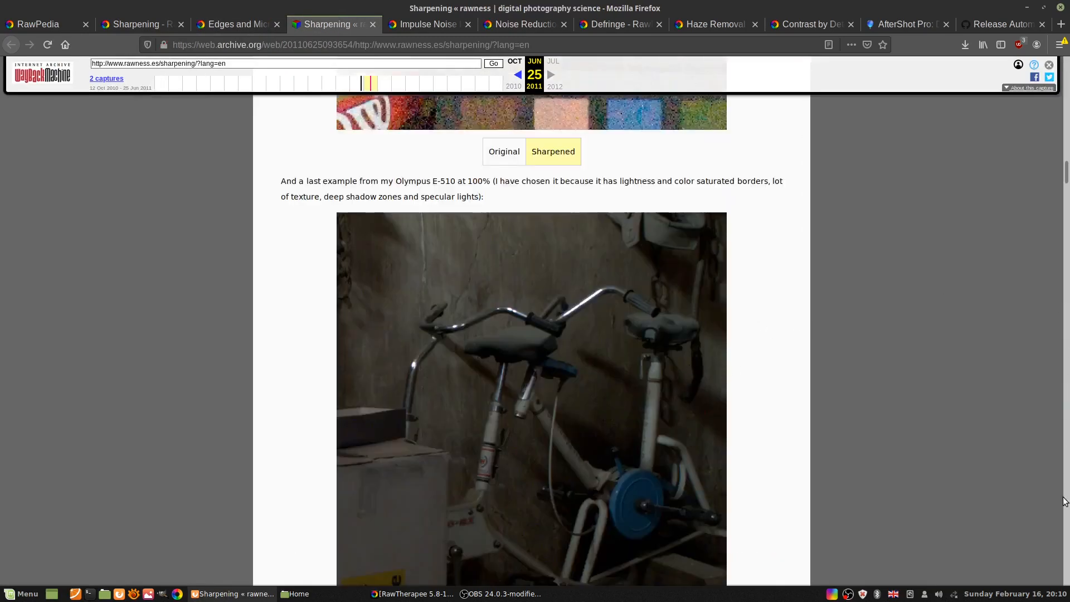
drag(1065, 177, 1052, 79)
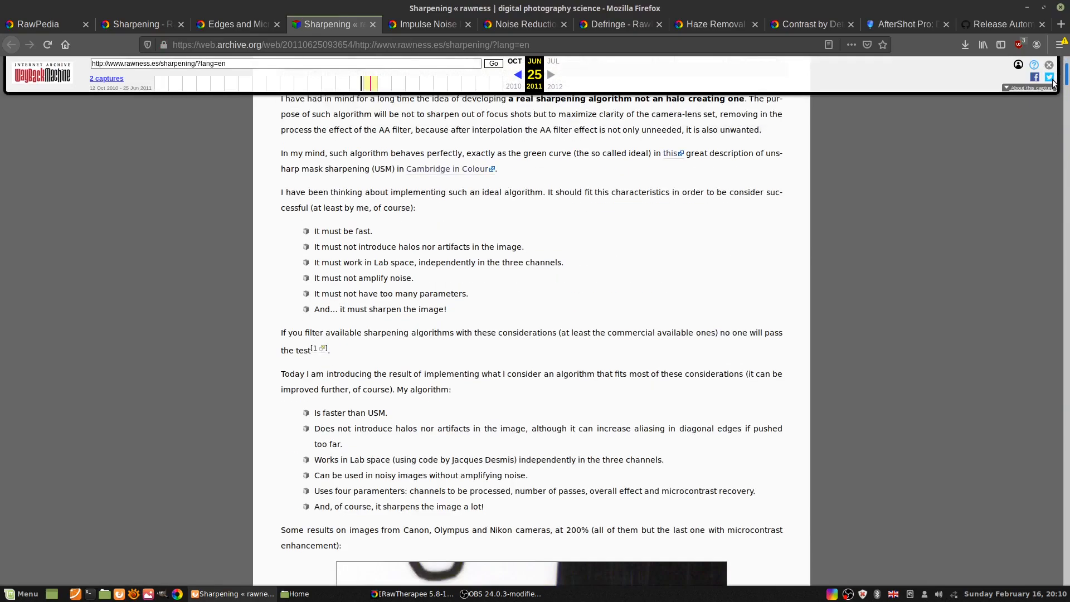
scroll(1052, 80, down, 2)
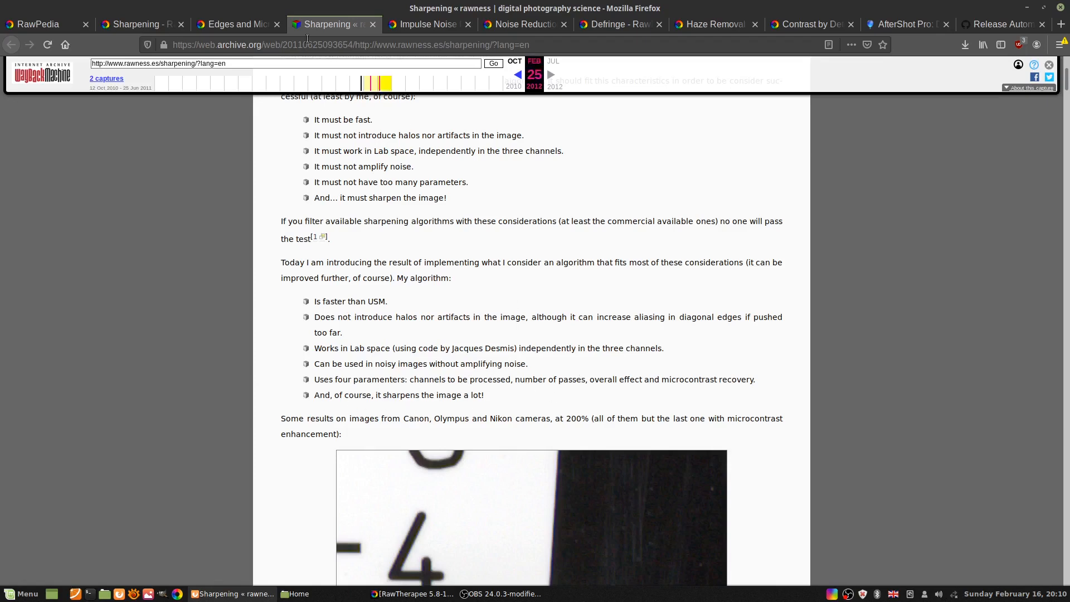
click(202, 25)
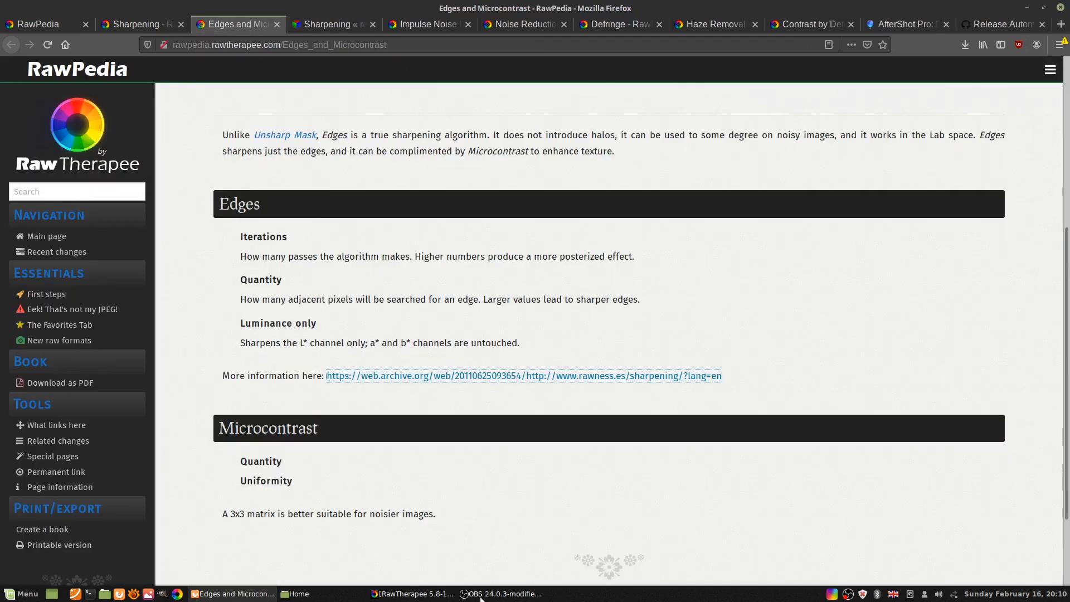
Switch back to RawTherapee, enable Edges with 2 iterations, and compare the slug with it off and on.
click(415, 593)
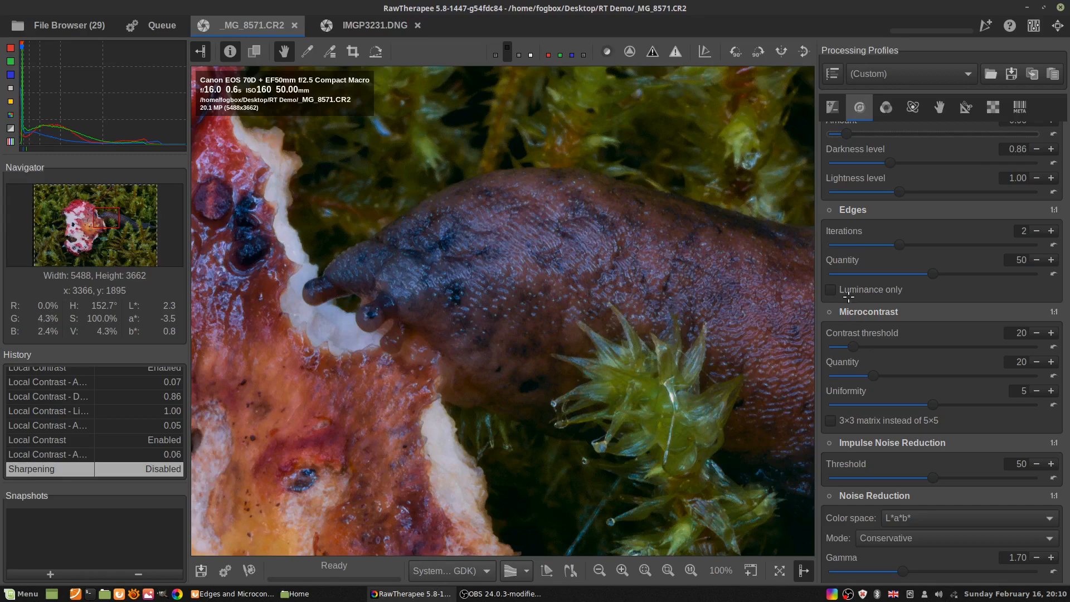
click(828, 205)
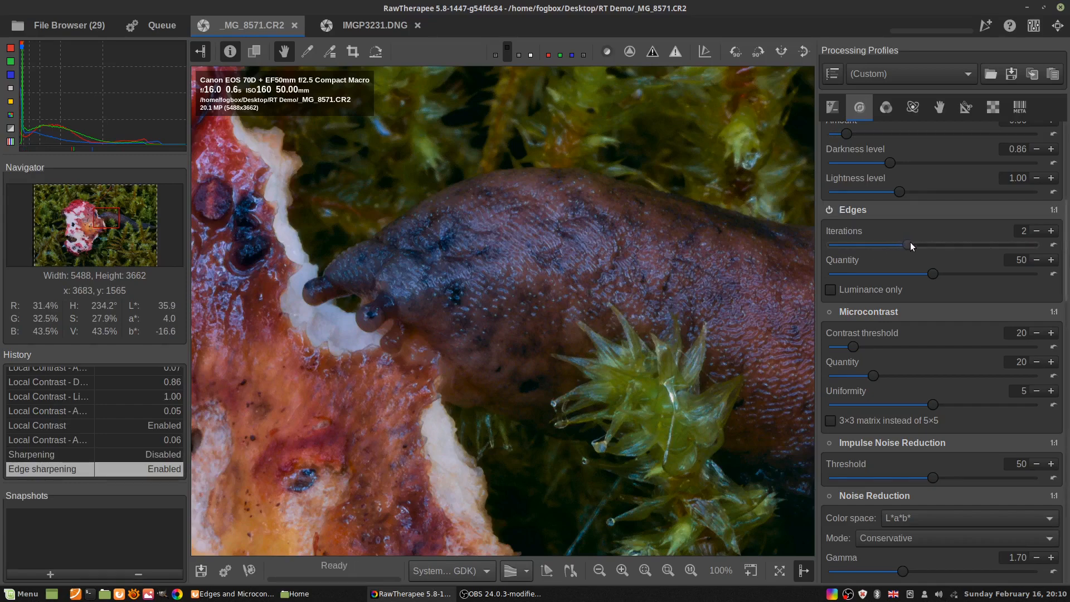
drag(910, 243, 912, 243)
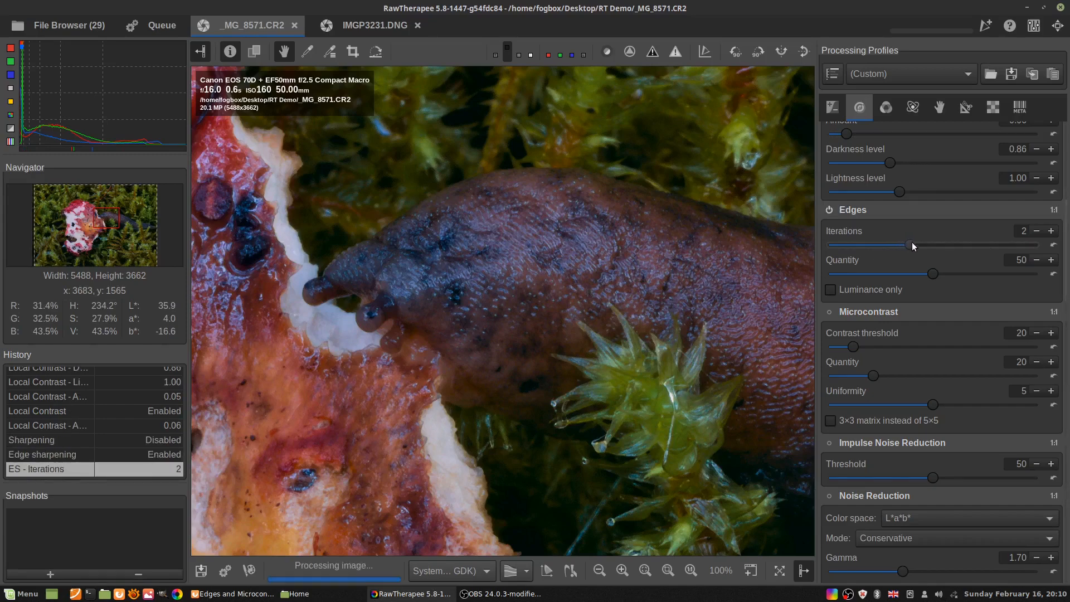
click(830, 210)
click(830, 210)
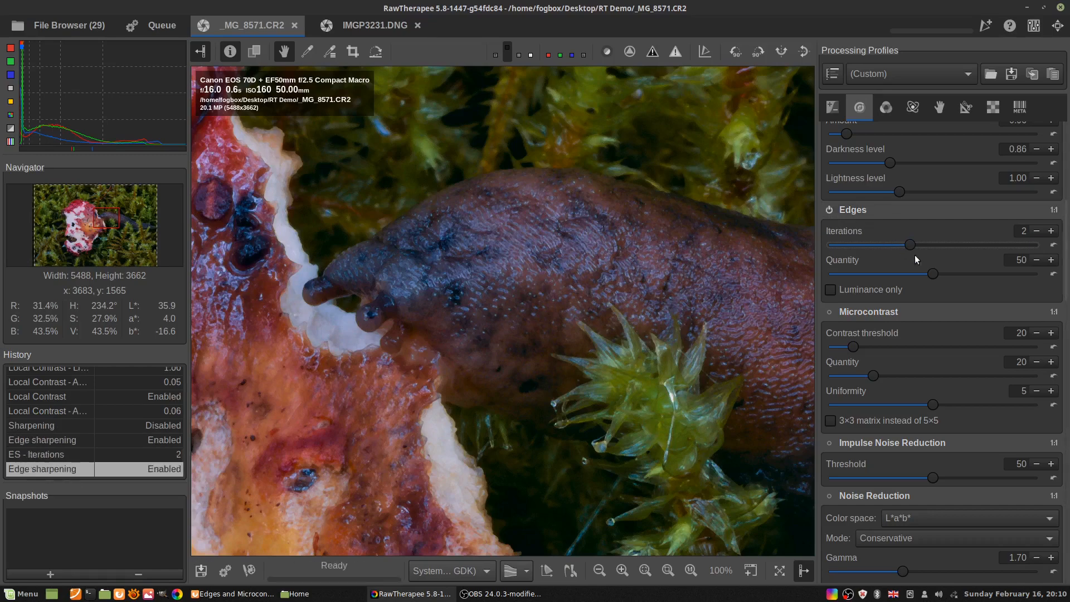
Set the Edges quantity to 64 with 2 iterations and compare the slug with the tool off and on.
drag(907, 247, 884, 243)
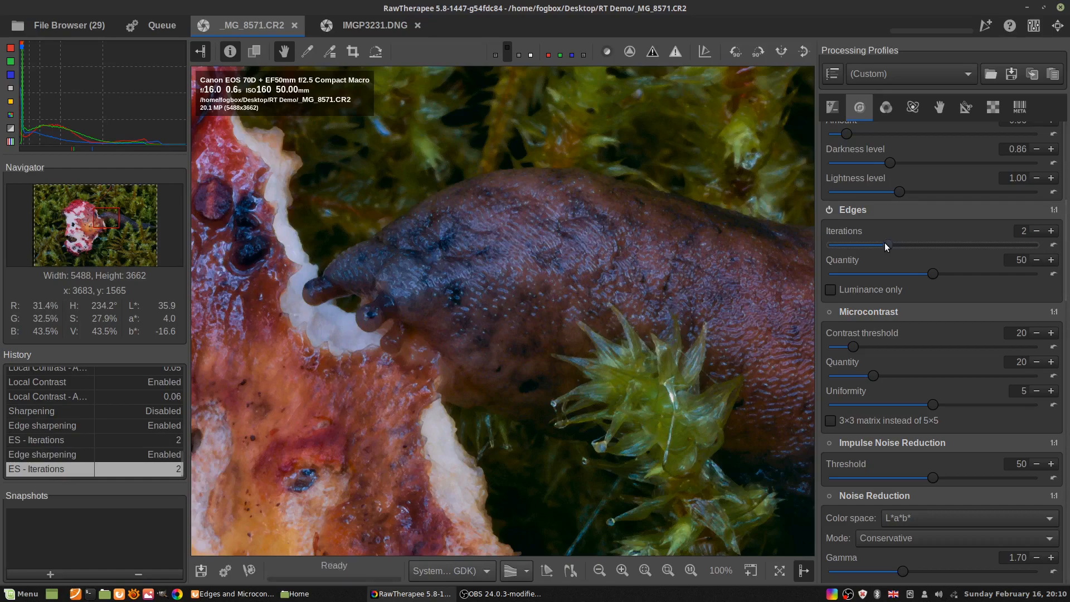
drag(933, 273, 958, 271)
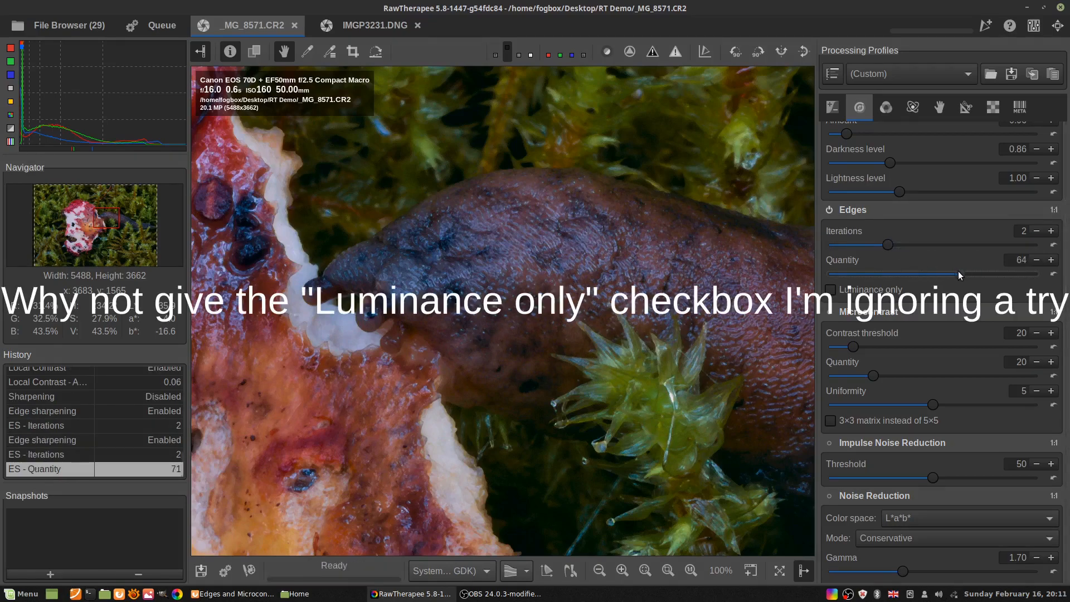
click(828, 210)
click(828, 210)
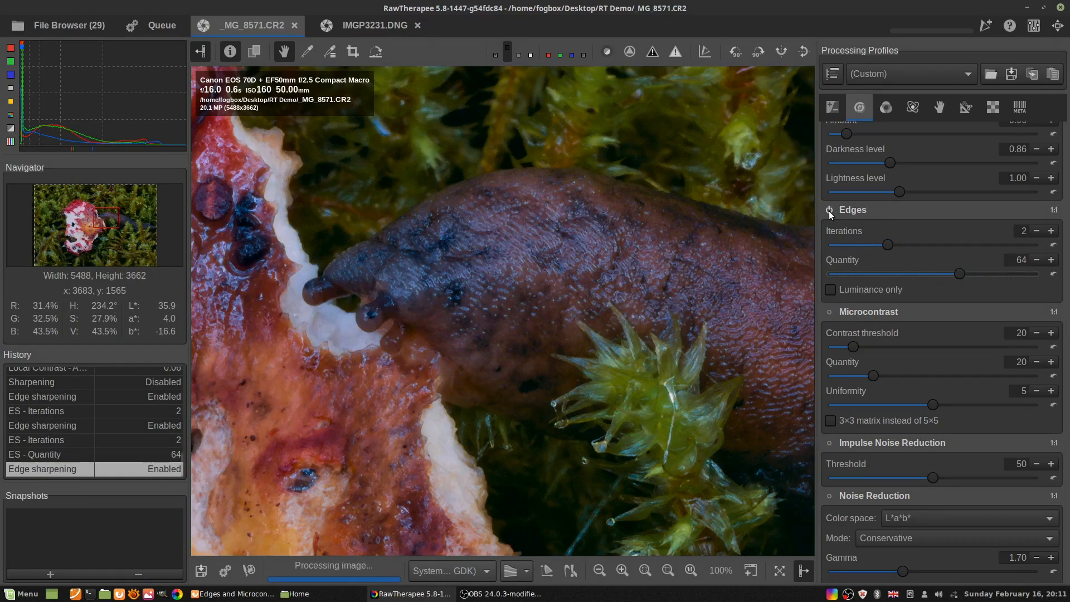
Reset the Edges quantity and iterations to their defaults and disable the tool.
click(1054, 273)
click(1053, 246)
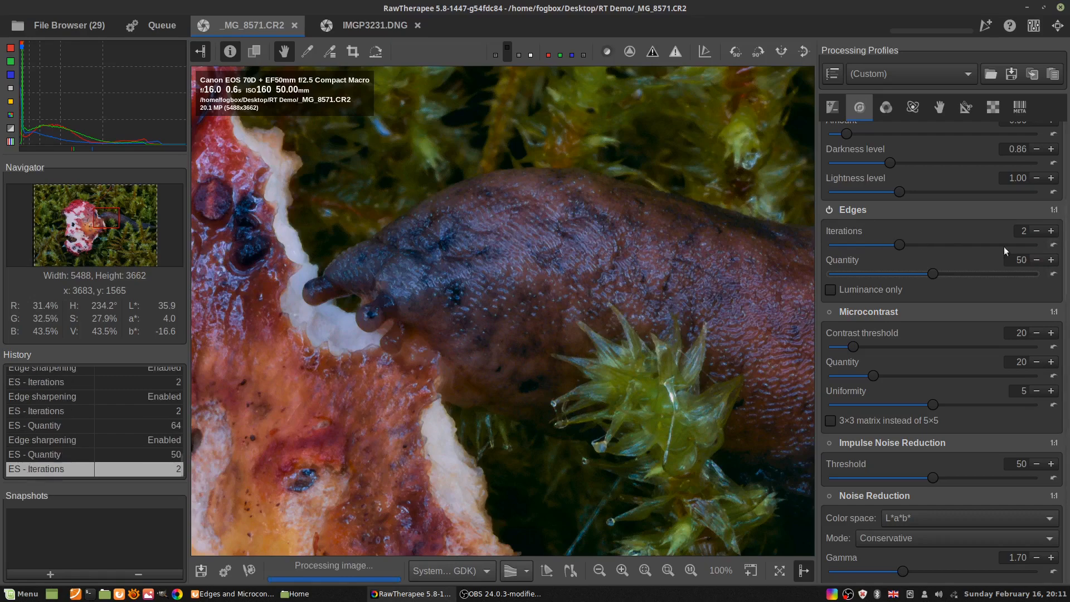
click(829, 210)
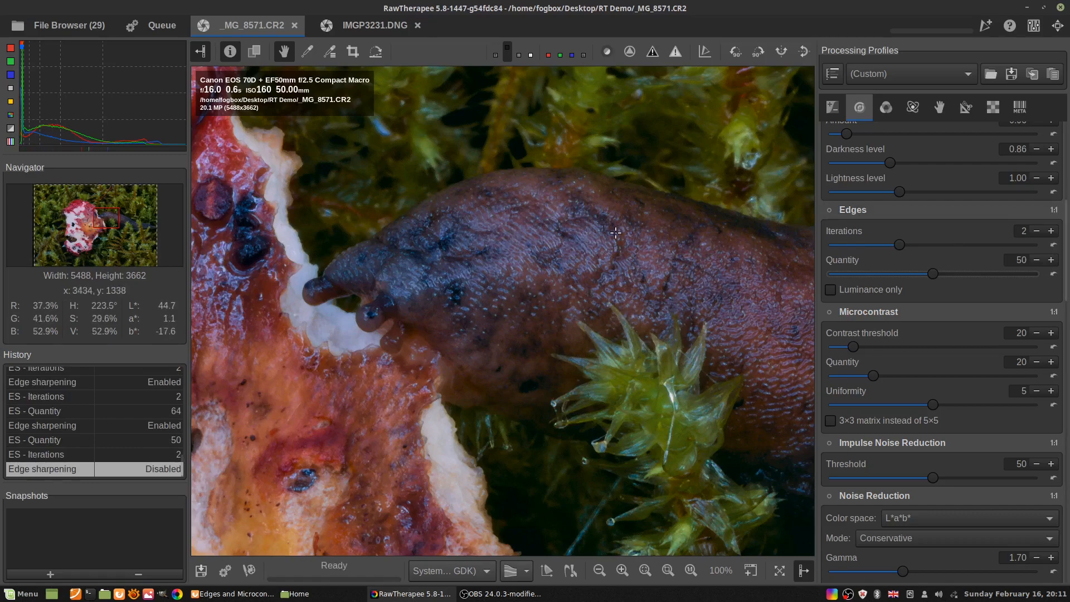
Enable the Sharpening tool again with its Unsharp Mask settings.
drag(1068, 281, 1063, 181)
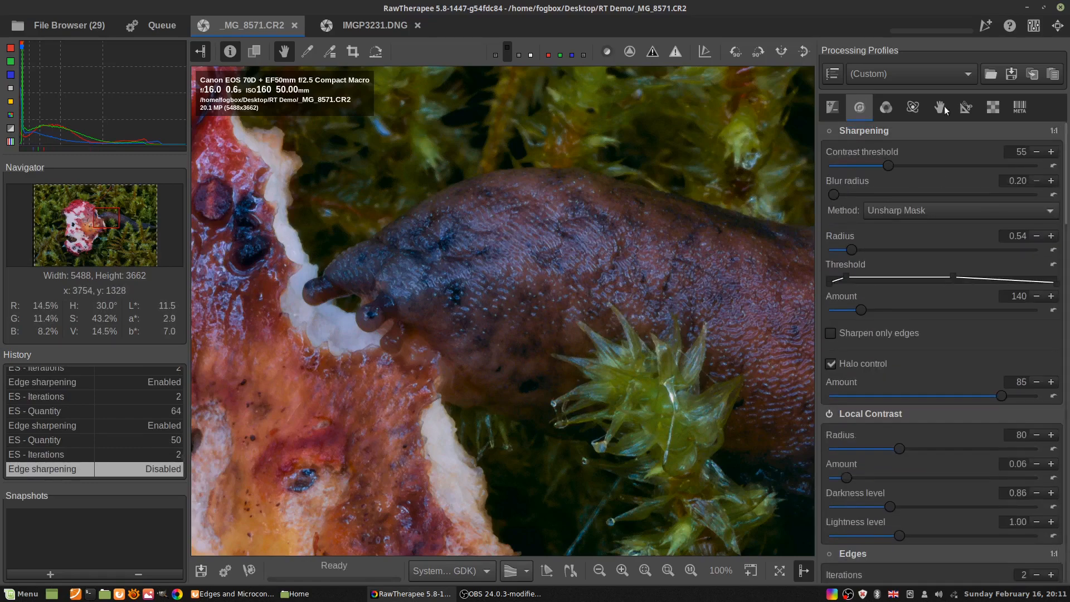
click(829, 131)
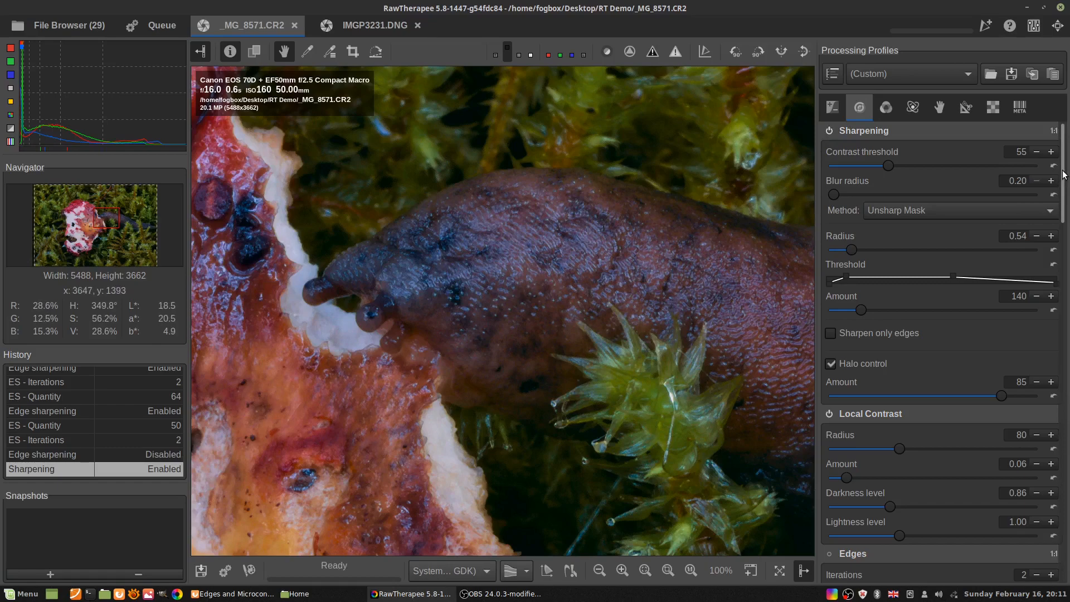
Examine the remaining detail tools, from Edges and Microcontrast to Impulse Noise Reduction and Noise Reduction.
scroll(1063, 183, down, 5)
scroll(1060, 302, down, 4)
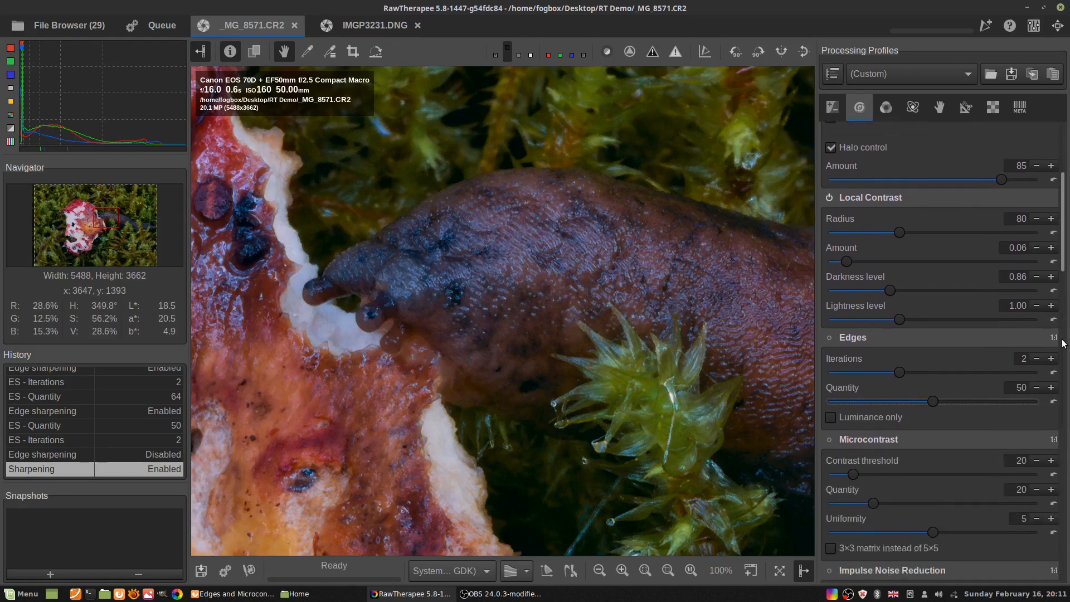
scroll(1067, 395, down, 1)
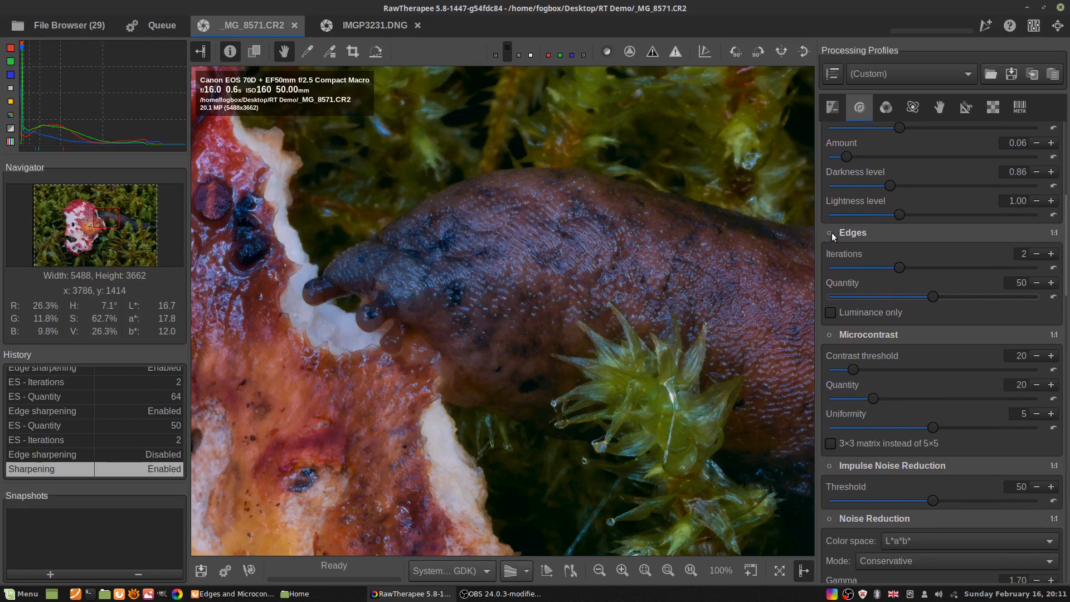
scroll(1061, 283, down, 4)
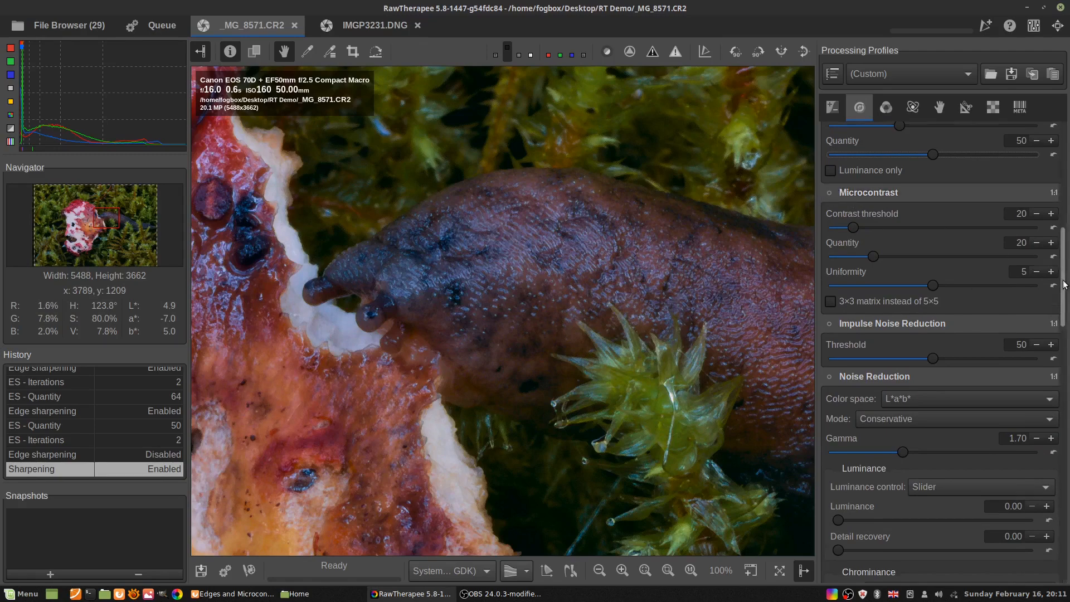
scroll(1062, 344, down, 8)
drag(1062, 343, 1059, 296)
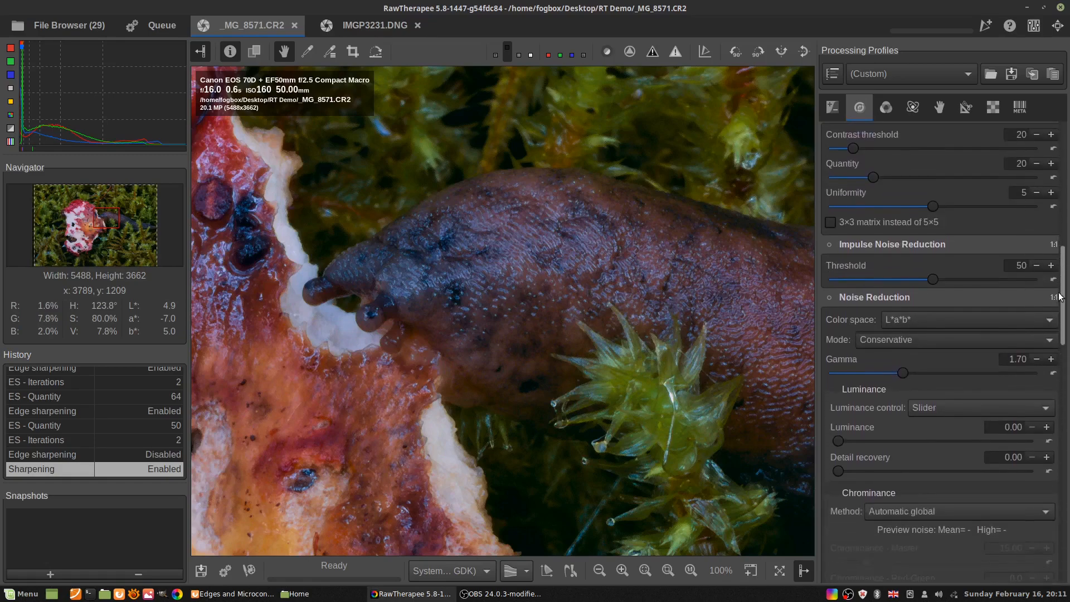
scroll(1062, 319, down, 3)
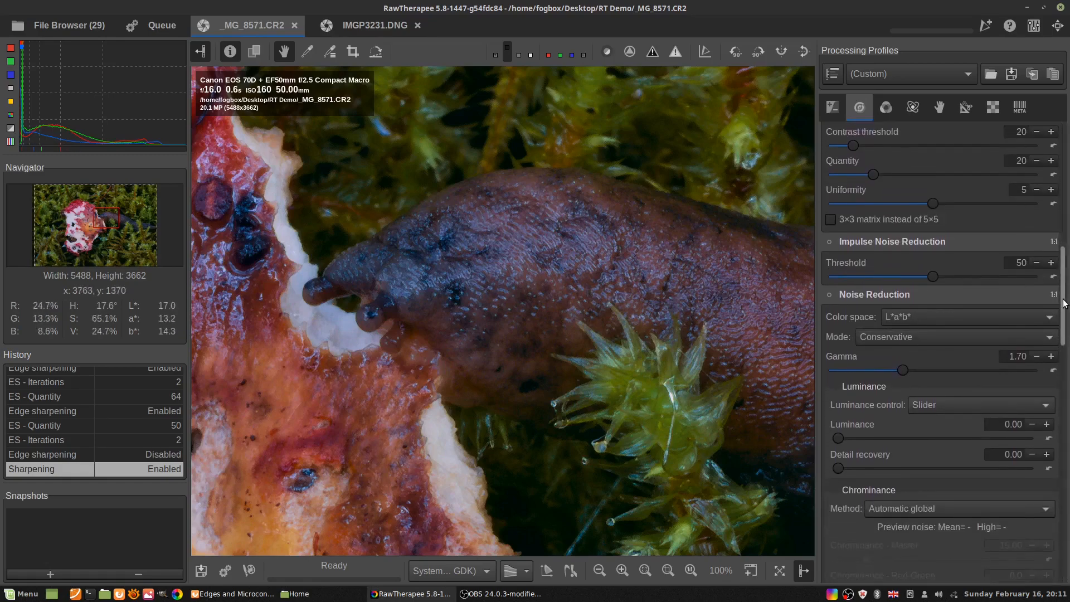
scroll(1063, 318, up, 10)
scroll(1063, 319, down, 10)
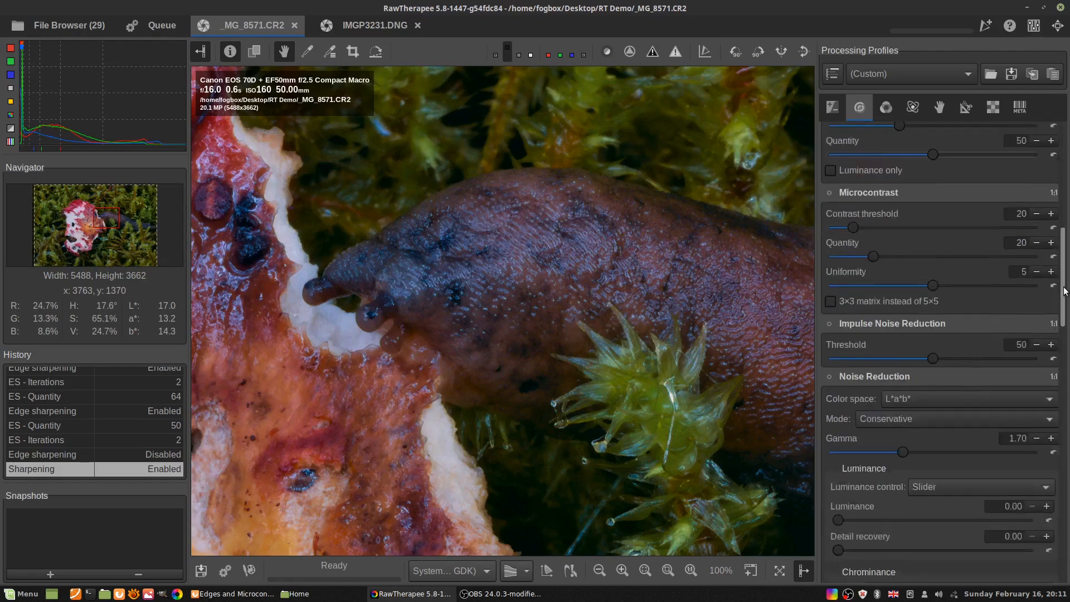
Compare the slug photo with Impulse Noise Reduction and Microcontrast each switched on and off in turn.
scroll(1064, 319, down, 3)
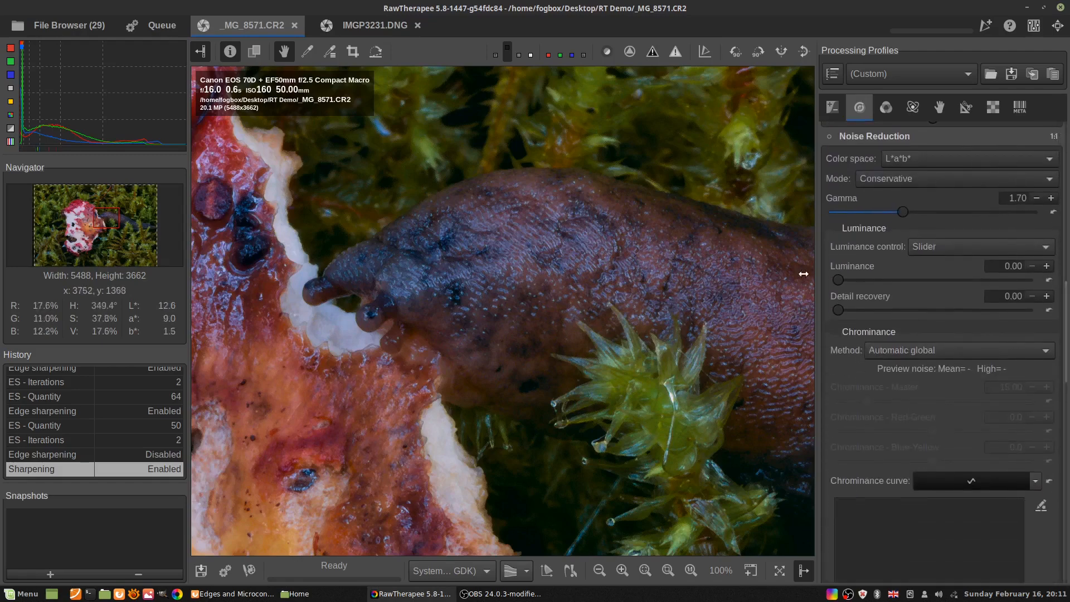
scroll(1046, 444, down, 14)
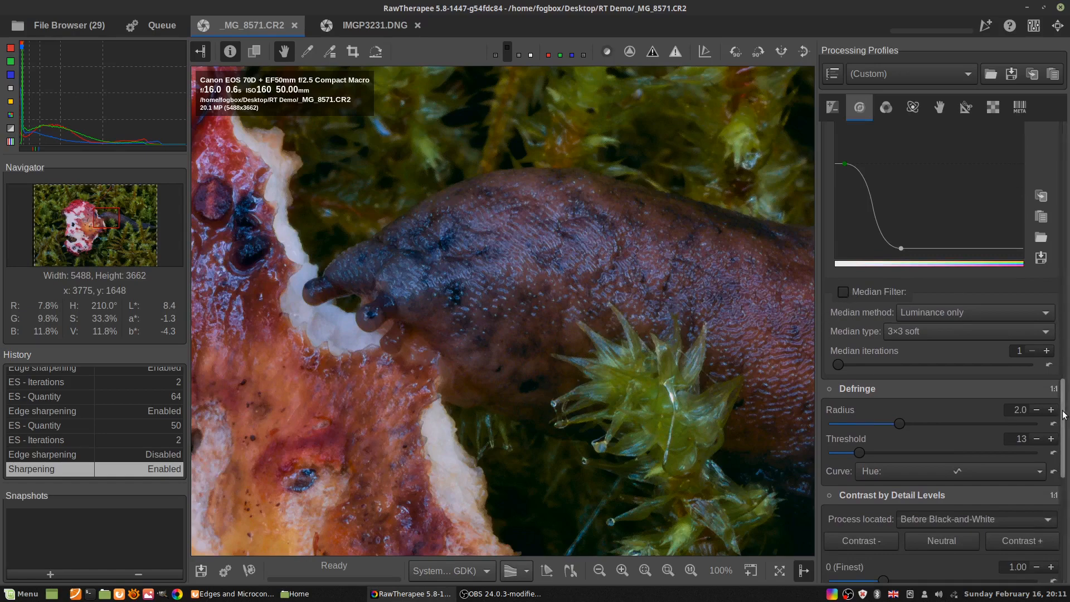
scroll(1044, 274, up, 20)
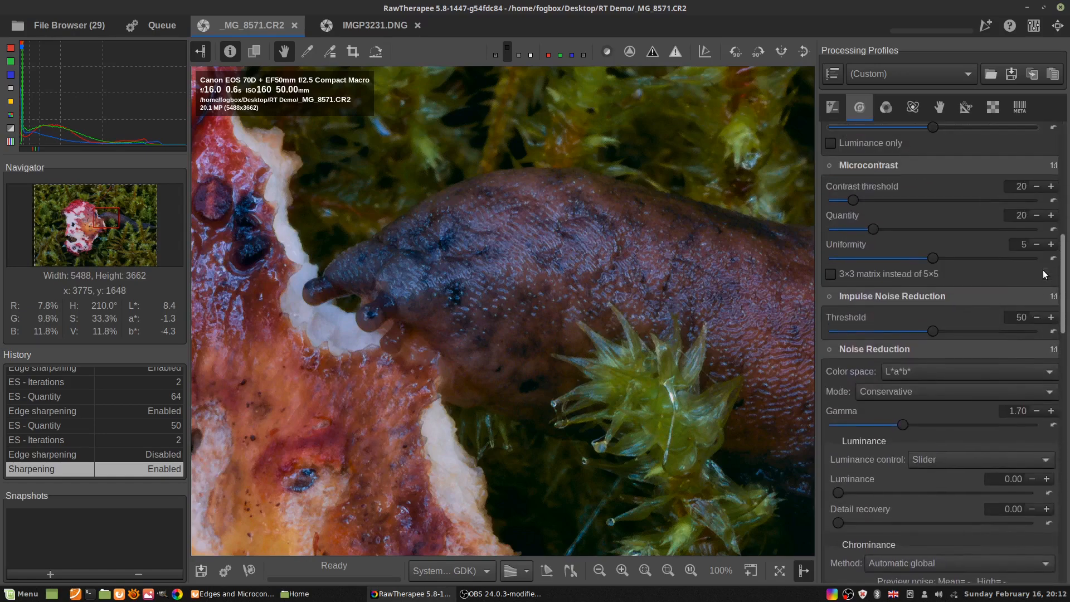
scroll(1044, 274, up, 4)
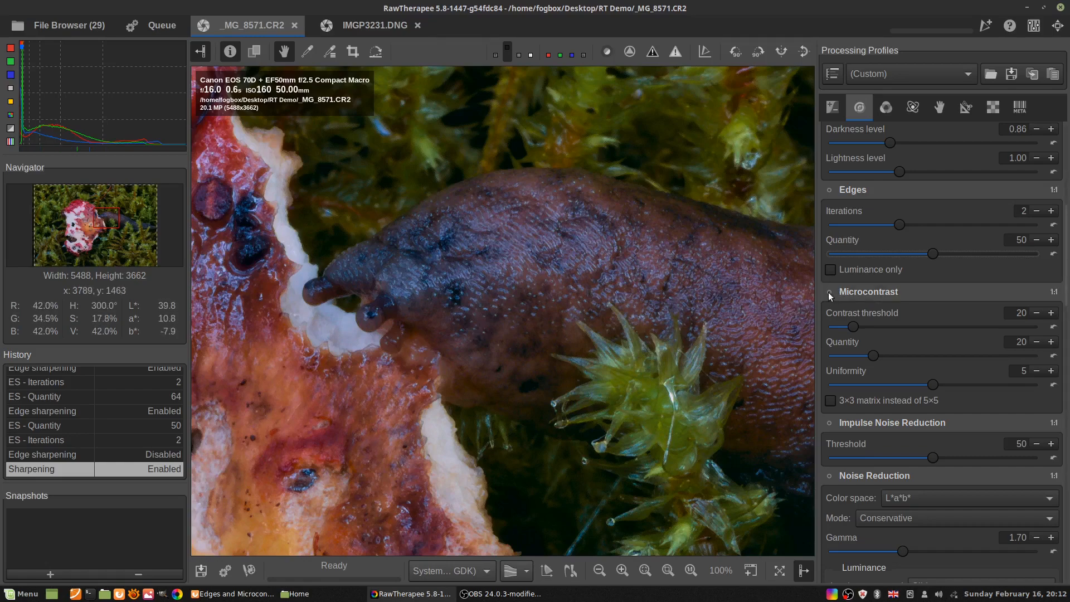
scroll(910, 315, down, 3)
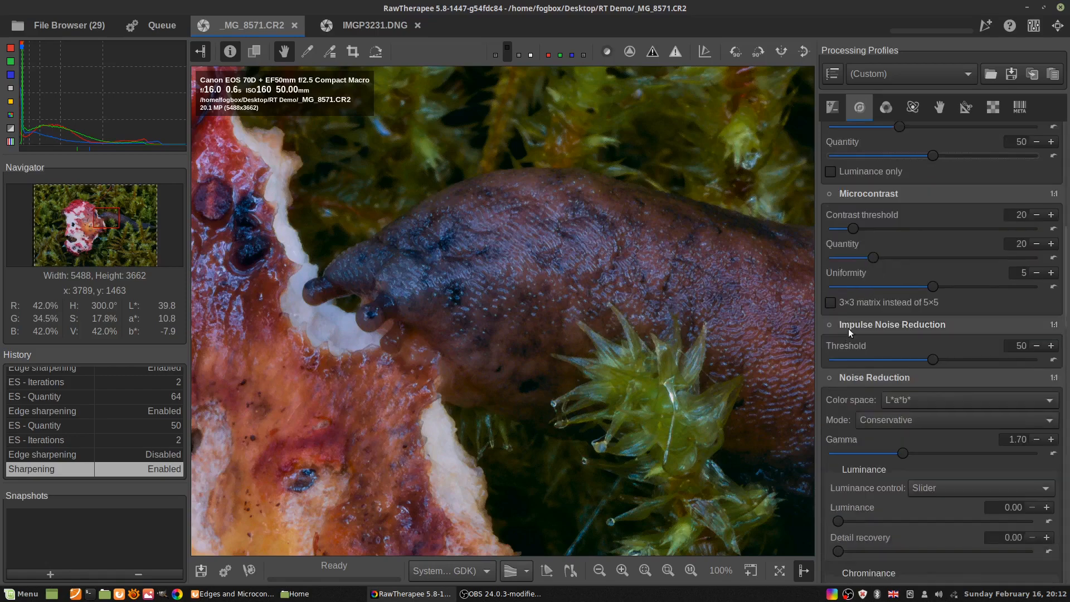
scroll(831, 330, down, 2)
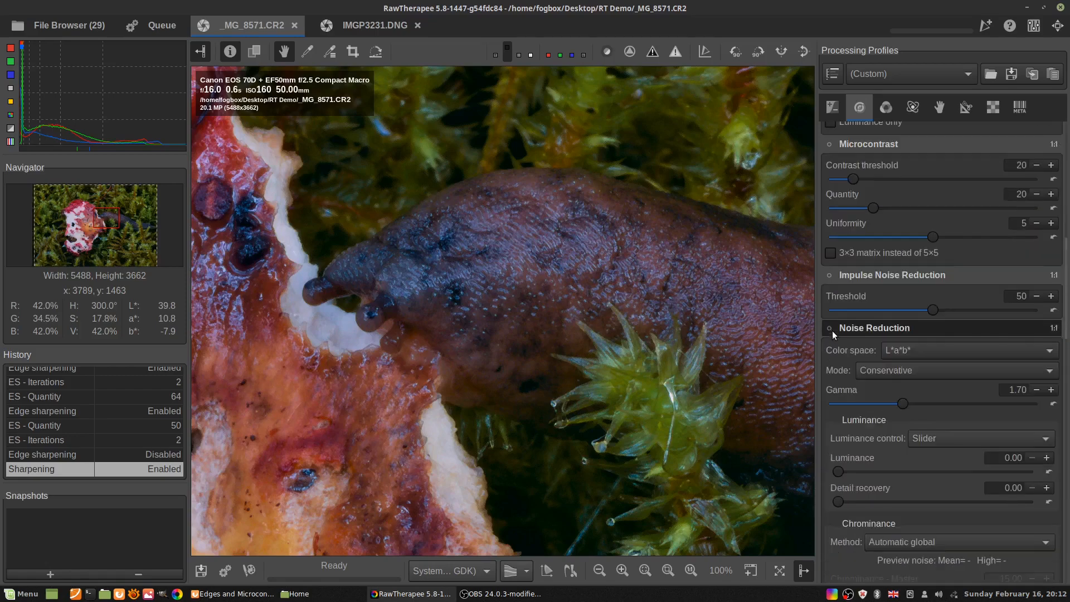
click(829, 275)
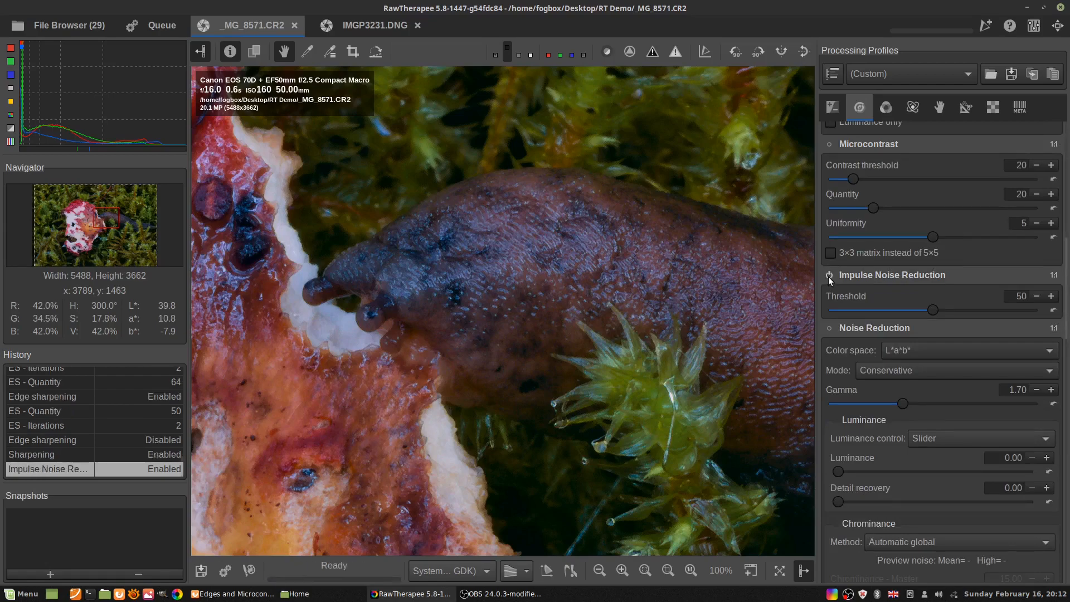
click(829, 275)
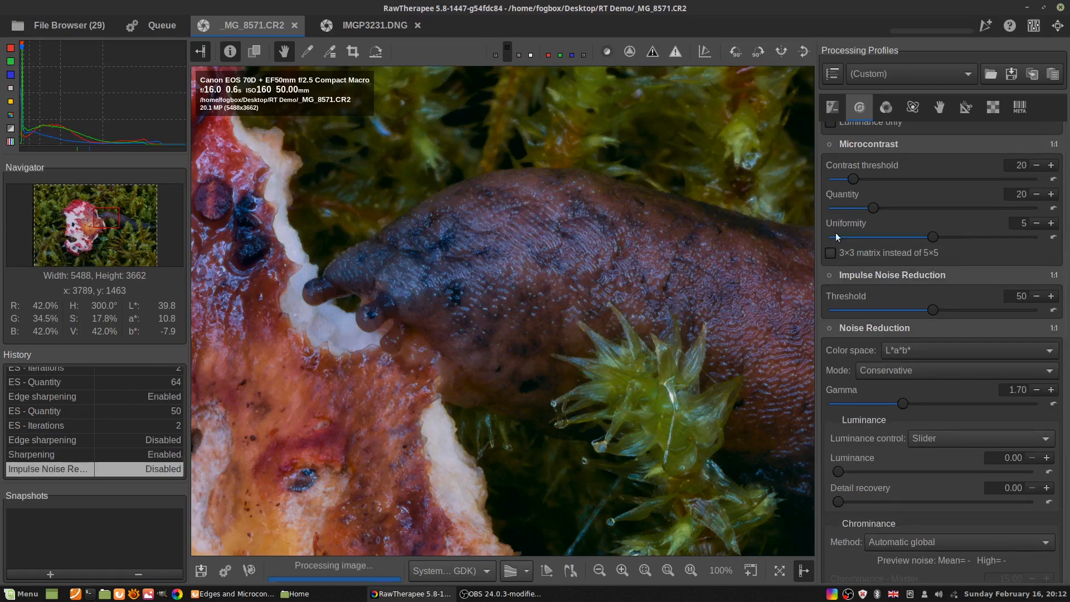
click(829, 145)
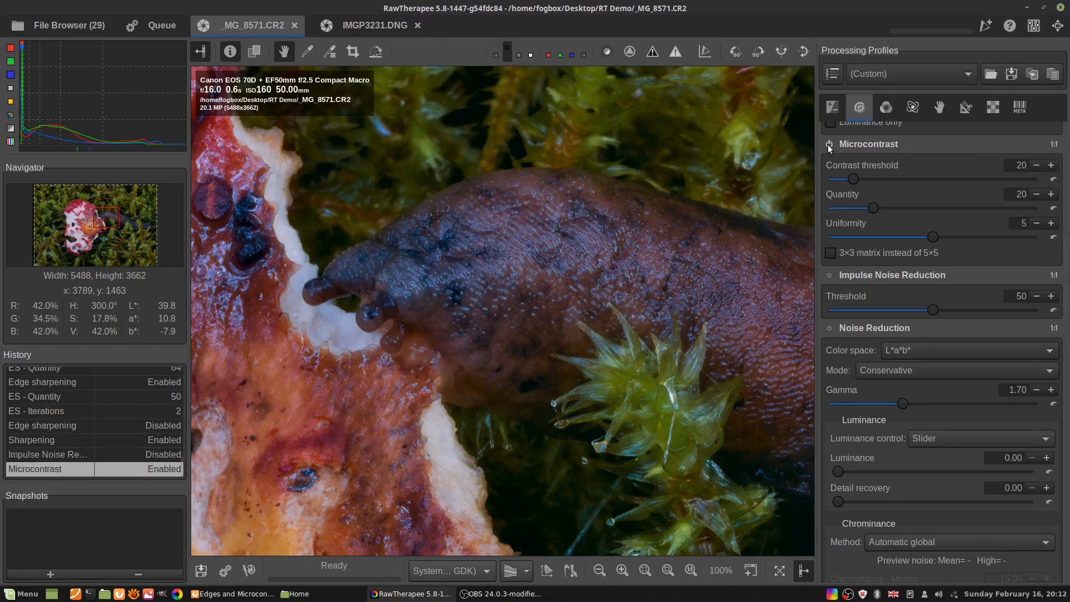
click(828, 144)
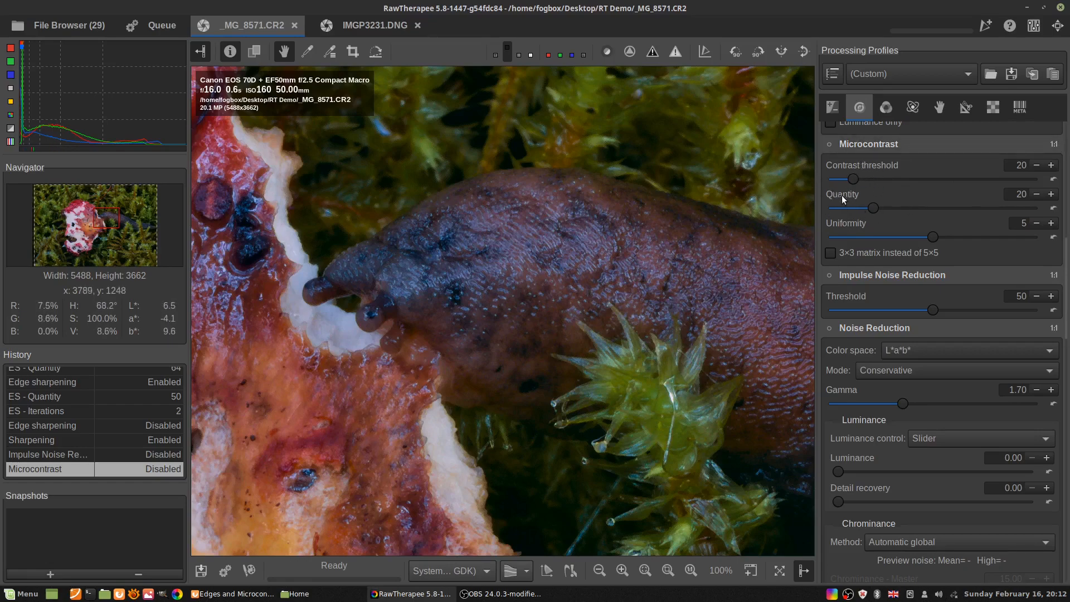
drag(1062, 265, 1068, 303)
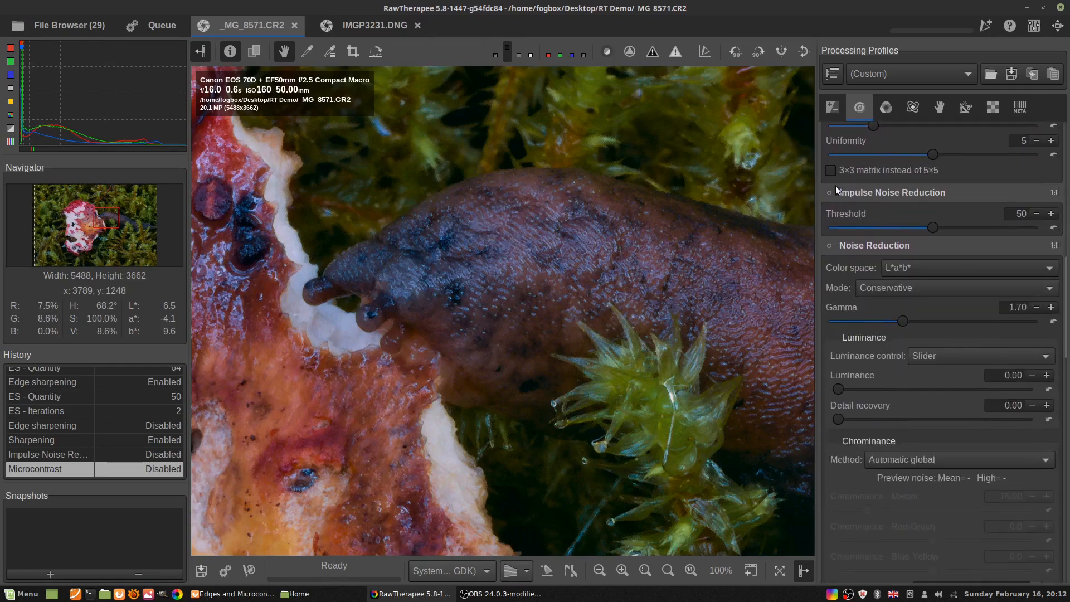
drag(455, 275, 641, 303)
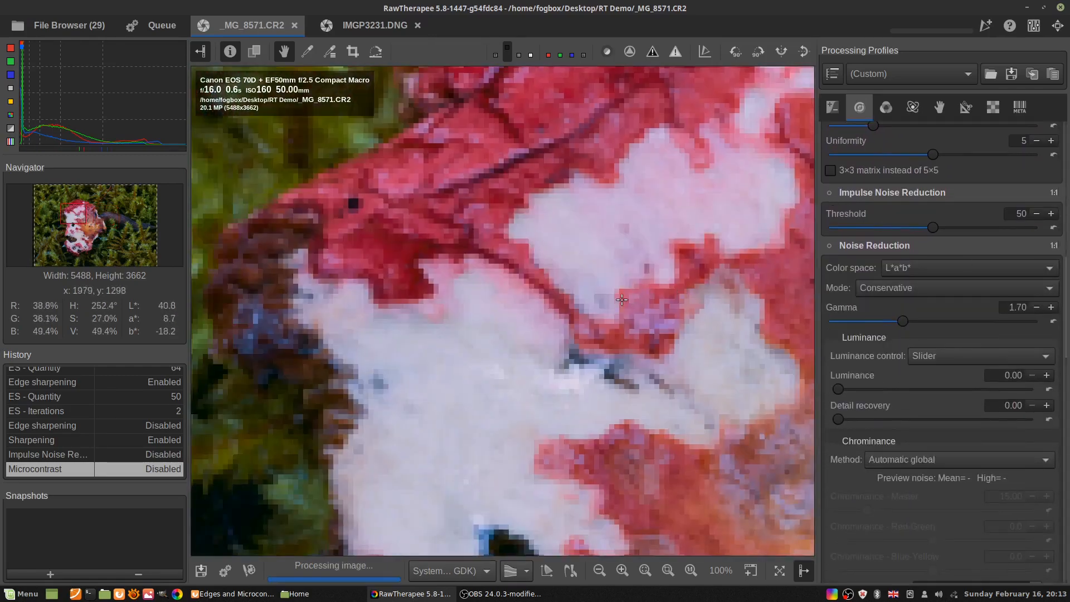
drag(664, 348, 614, 337)
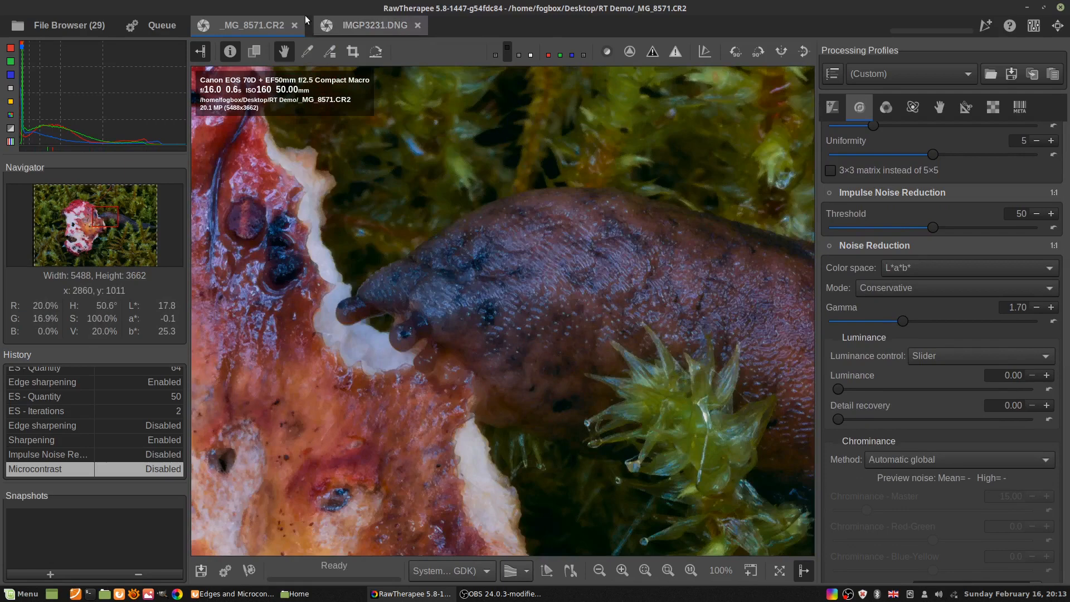
Switch to the woodpecker photo IMGP3231.DNG and view the bird at 100% with the Impulse Noise Reduction settings at hand.
click(384, 23)
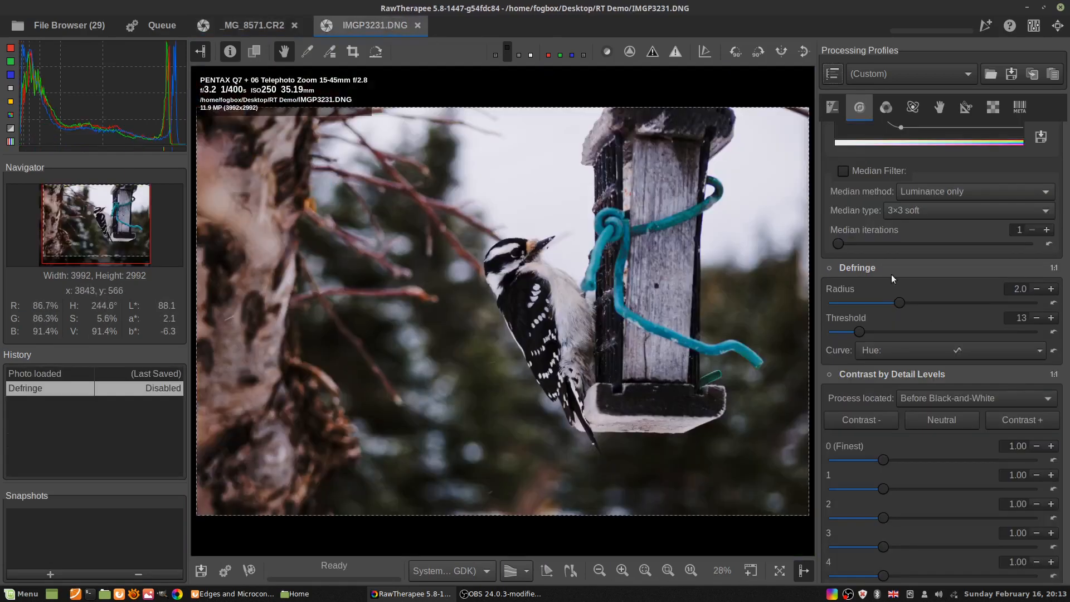
scroll(966, 379, down, 3)
scroll(966, 379, up, 8)
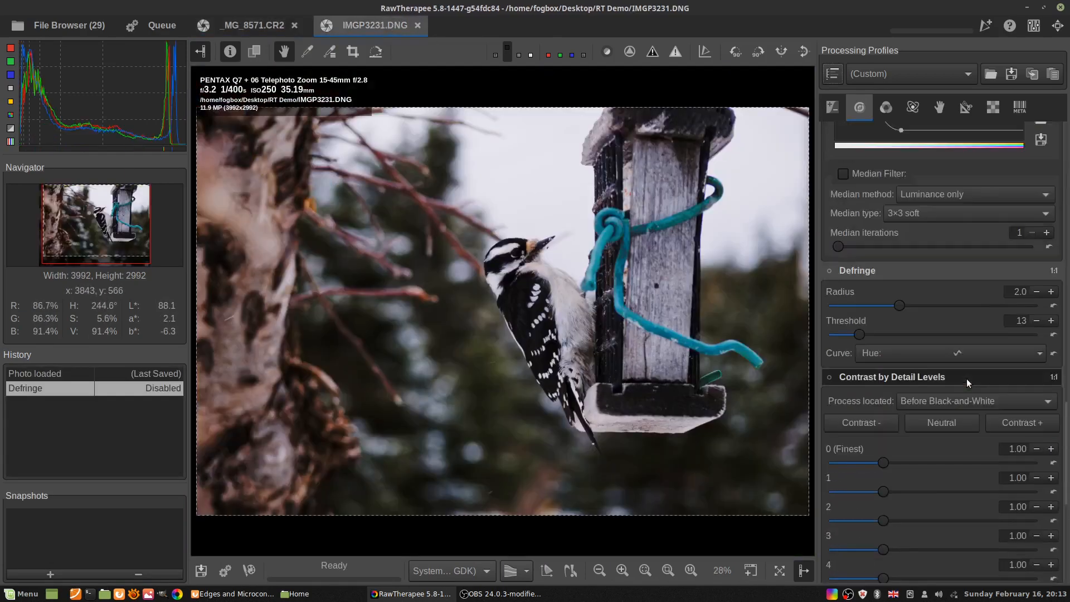
scroll(977, 381, up, 8)
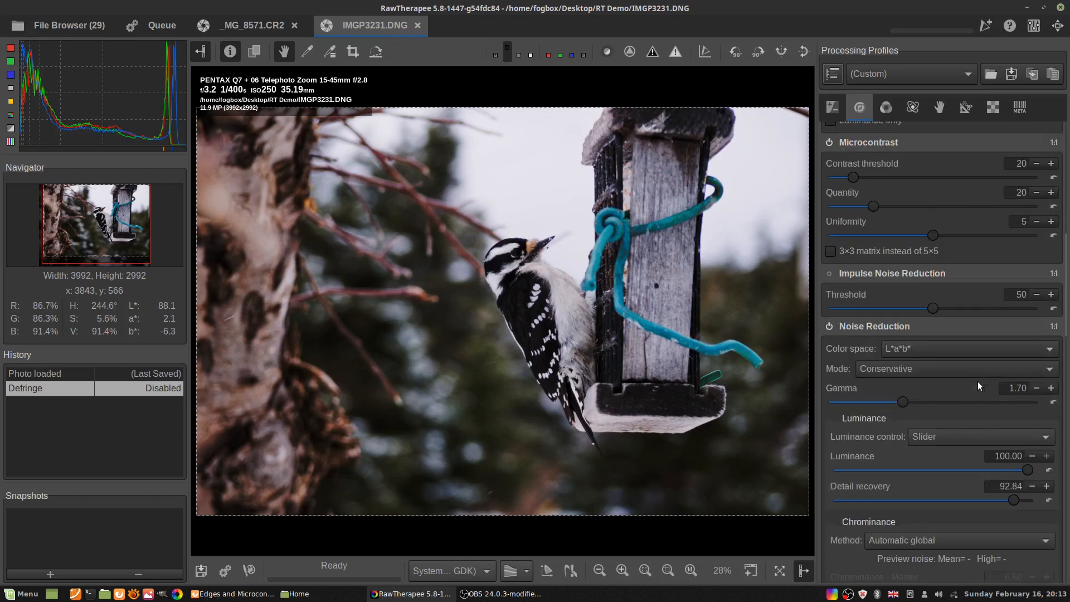
scroll(542, 272, up, 4)
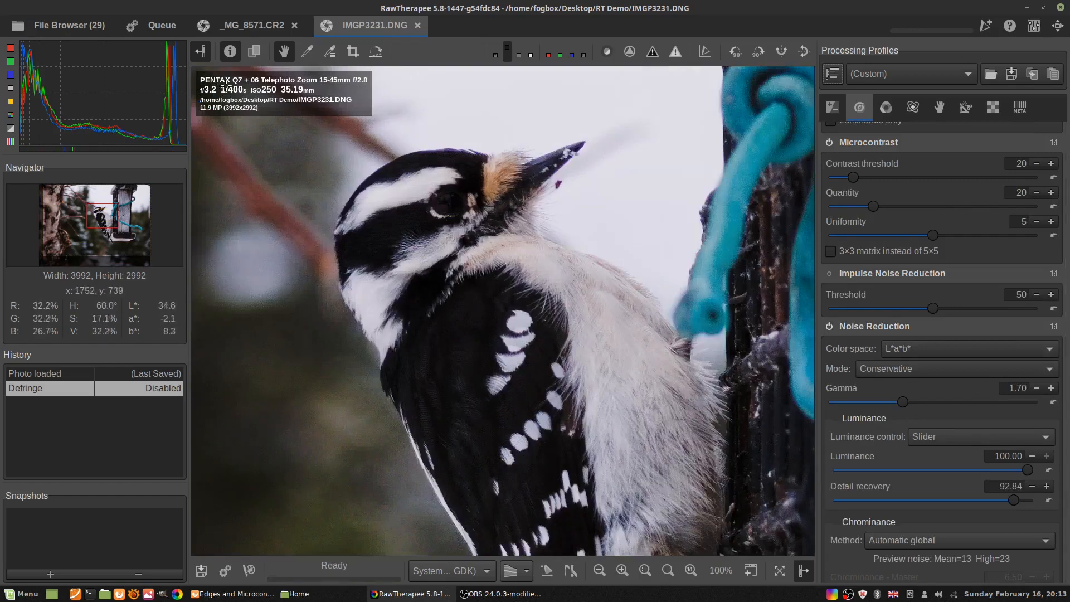
Compare the woodpecker photo with Impulse Noise Reduction repeatedly on and off, leaving the tool disabled.
click(828, 273)
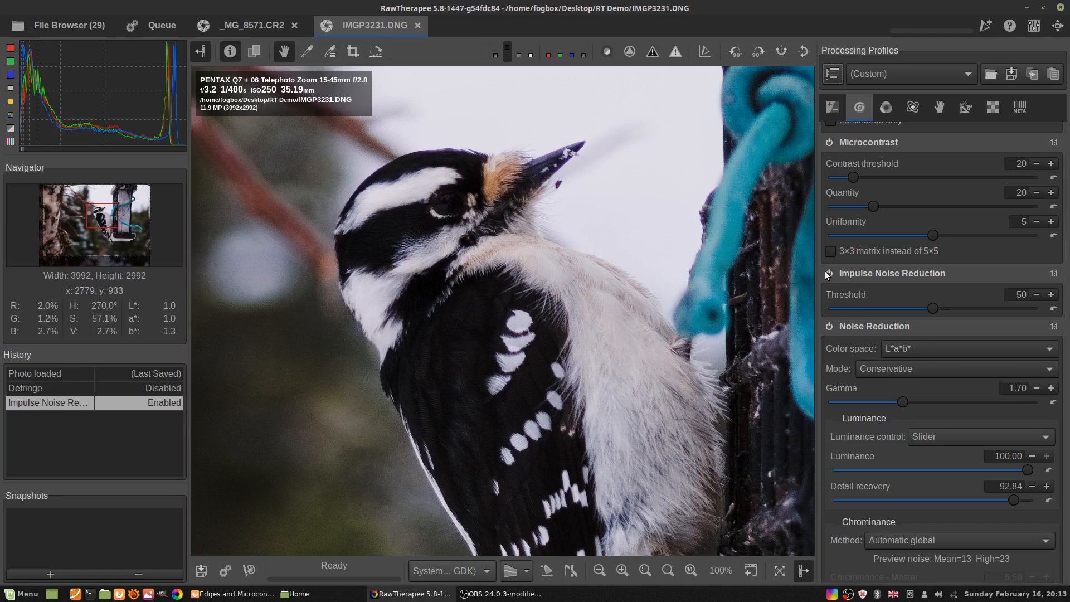
click(828, 273)
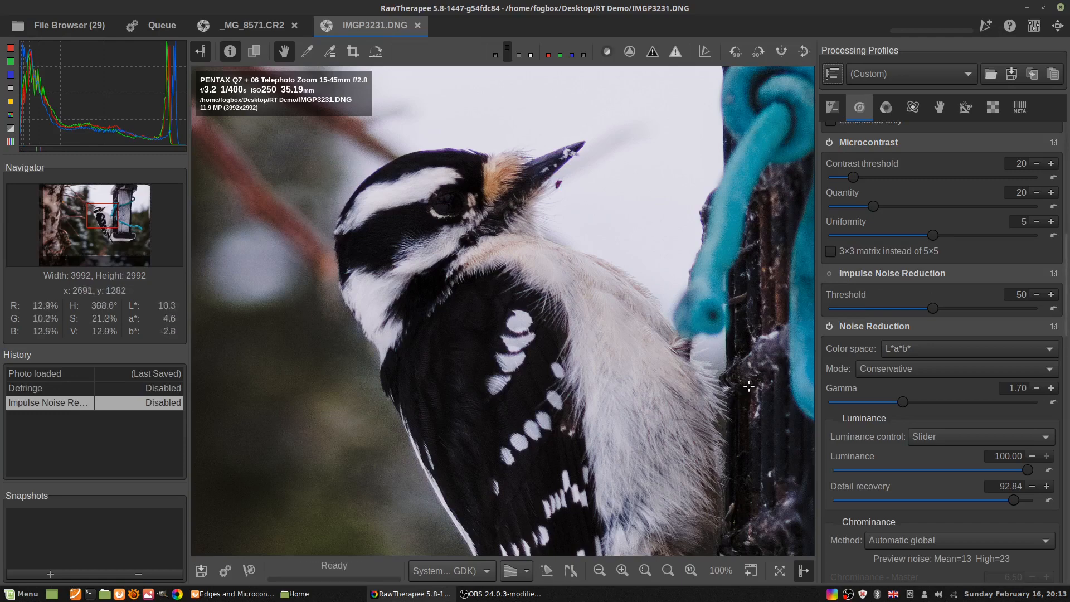
click(829, 273)
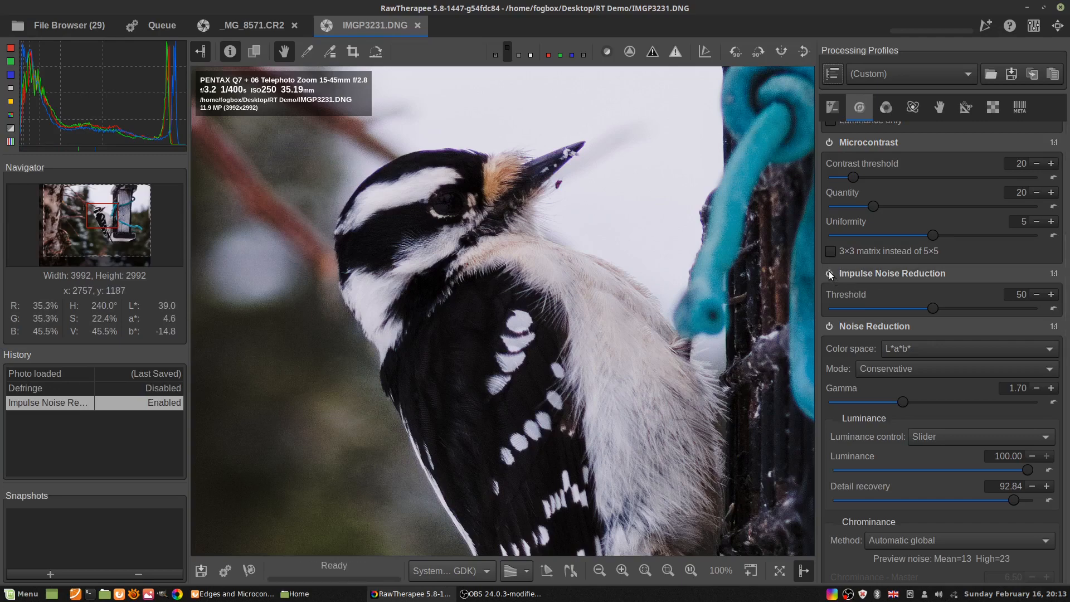
click(829, 273)
click(829, 273)
click(829, 273)
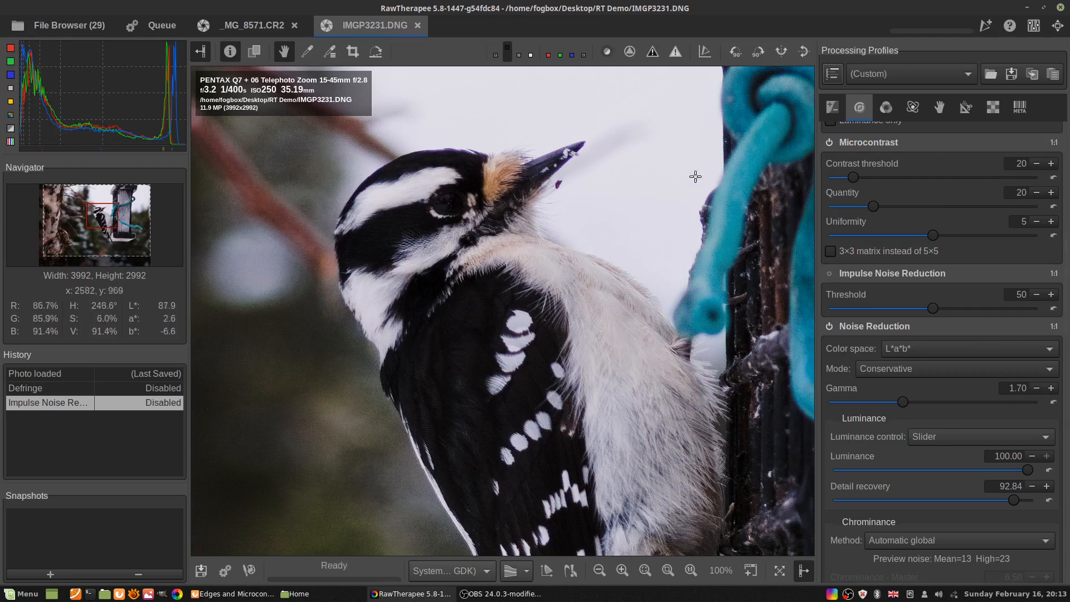
Check the Impulse Noise Reduction threshold on the slug photo, then return to the woodpecker and frame it beside the feeder.
click(261, 27)
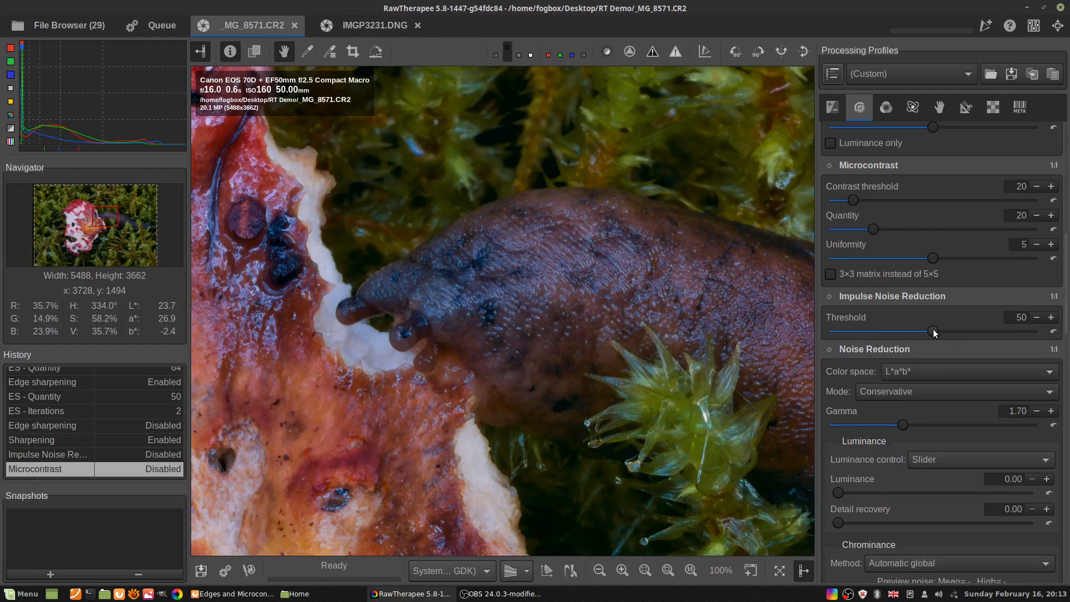
drag(934, 332, 934, 334)
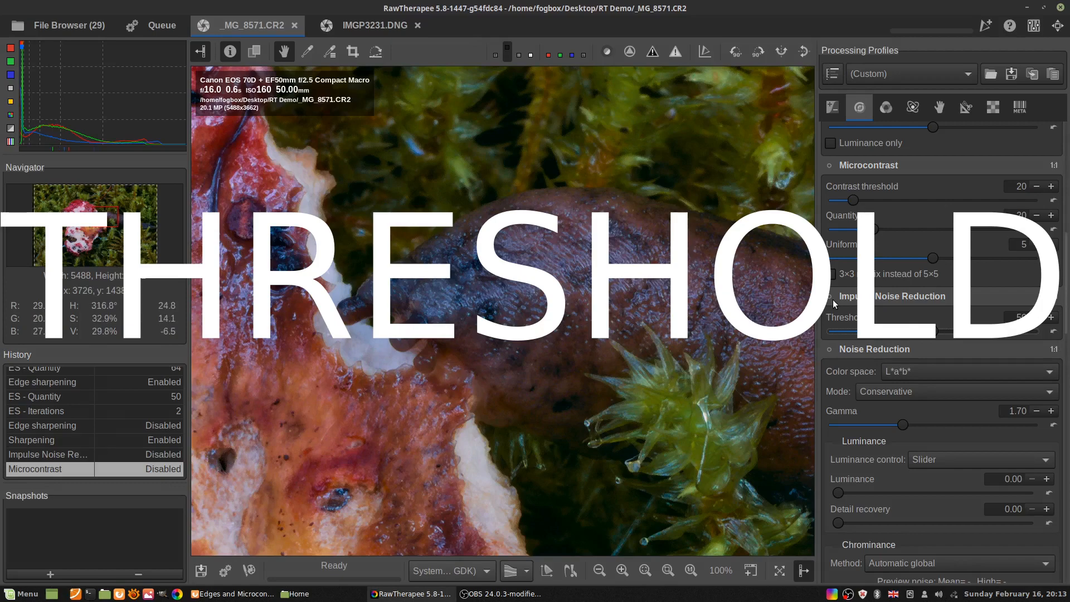
click(372, 25)
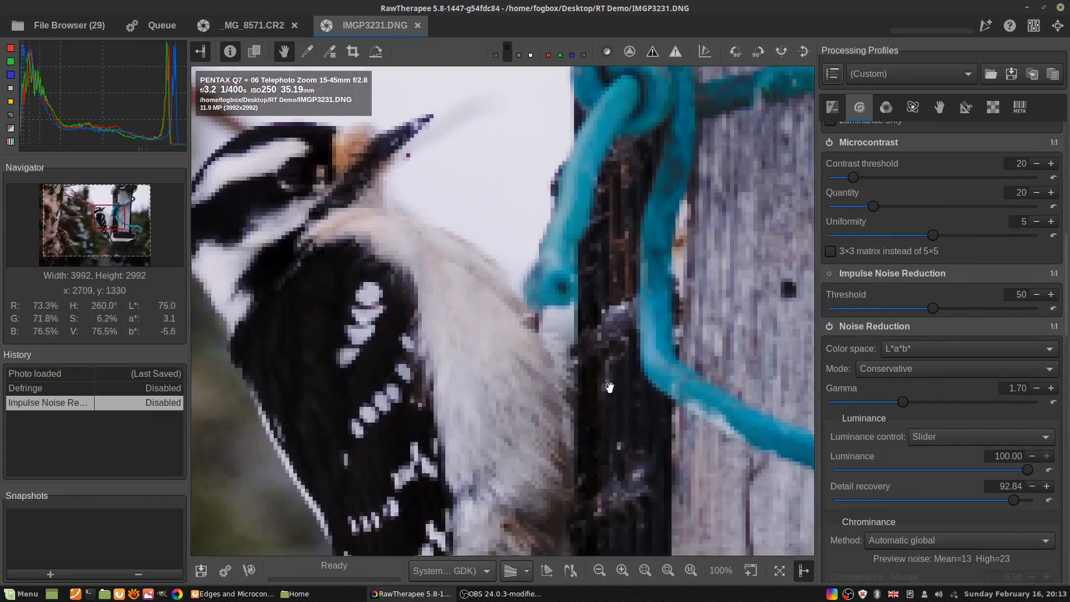
drag(609, 387, 624, 393)
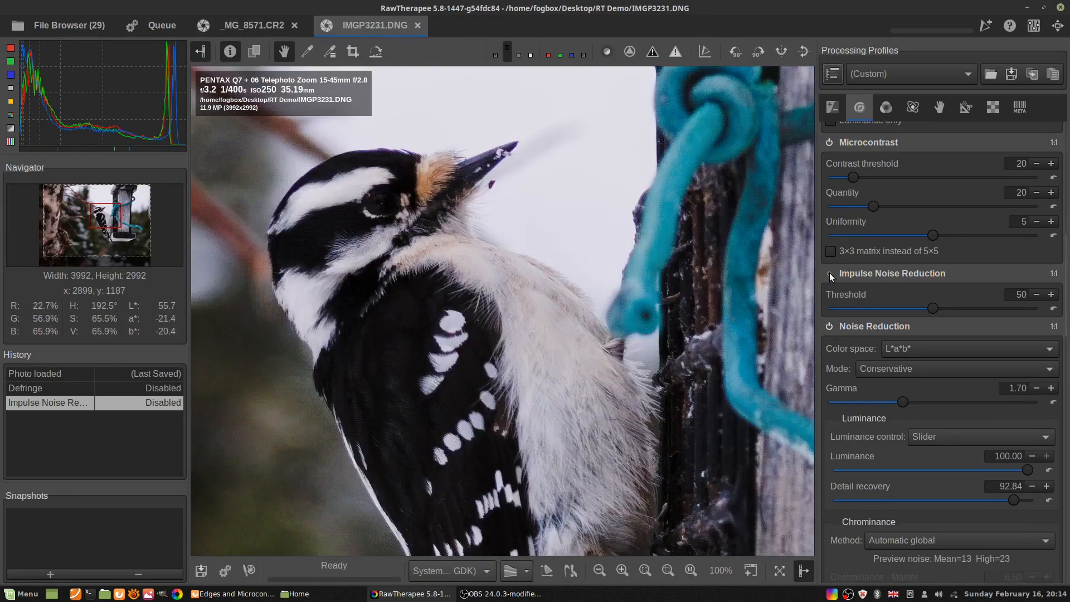
Compare the bird's eye and the feeder's dark wood with Impulse Noise Reduction off and on, leaving it enabled.
click(829, 273)
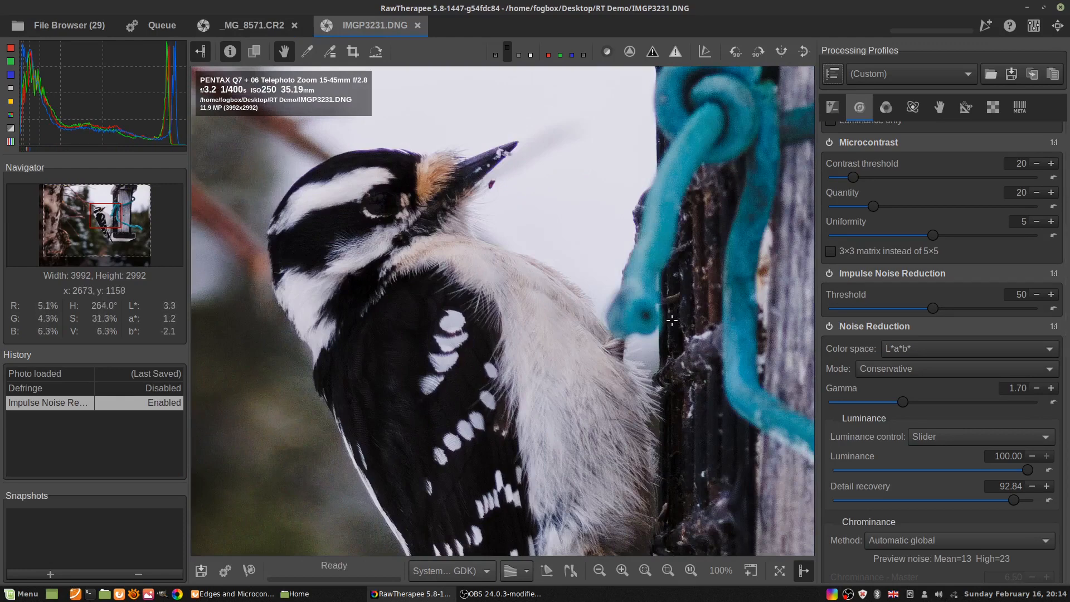
click(829, 274)
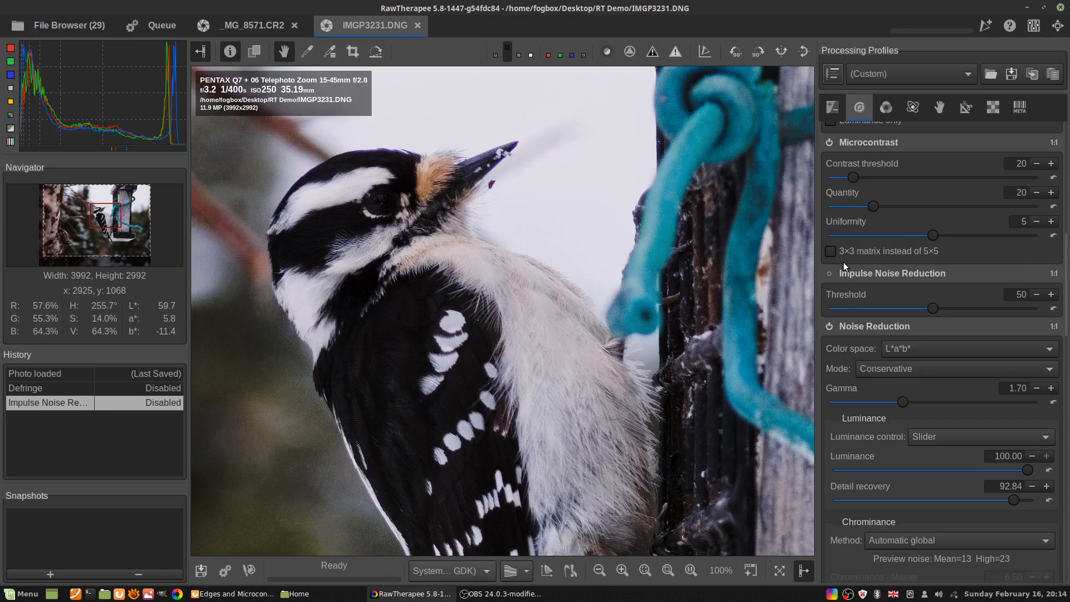
click(829, 273)
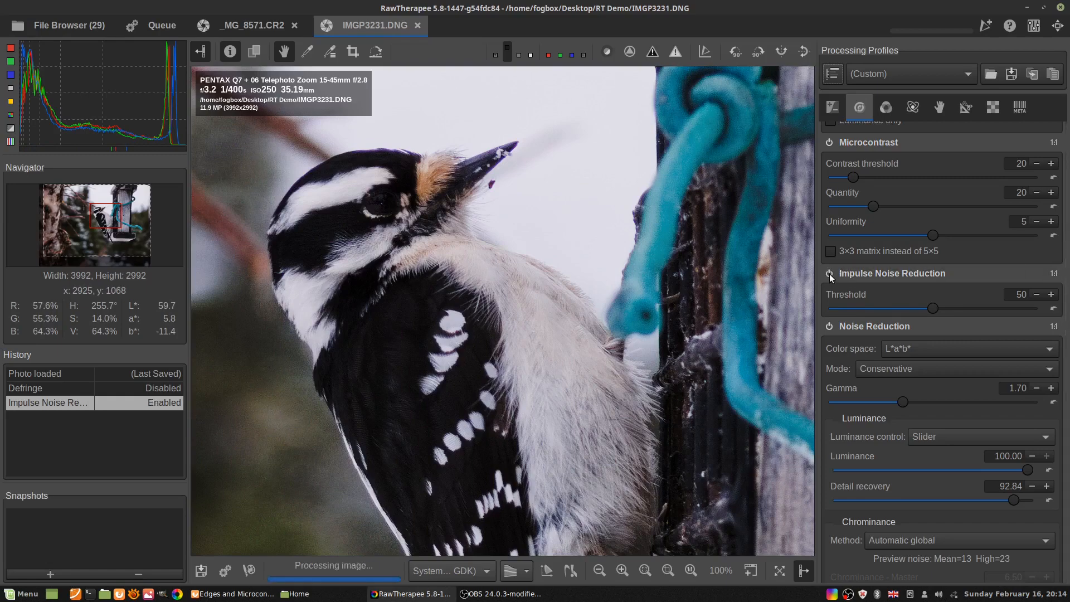
click(829, 273)
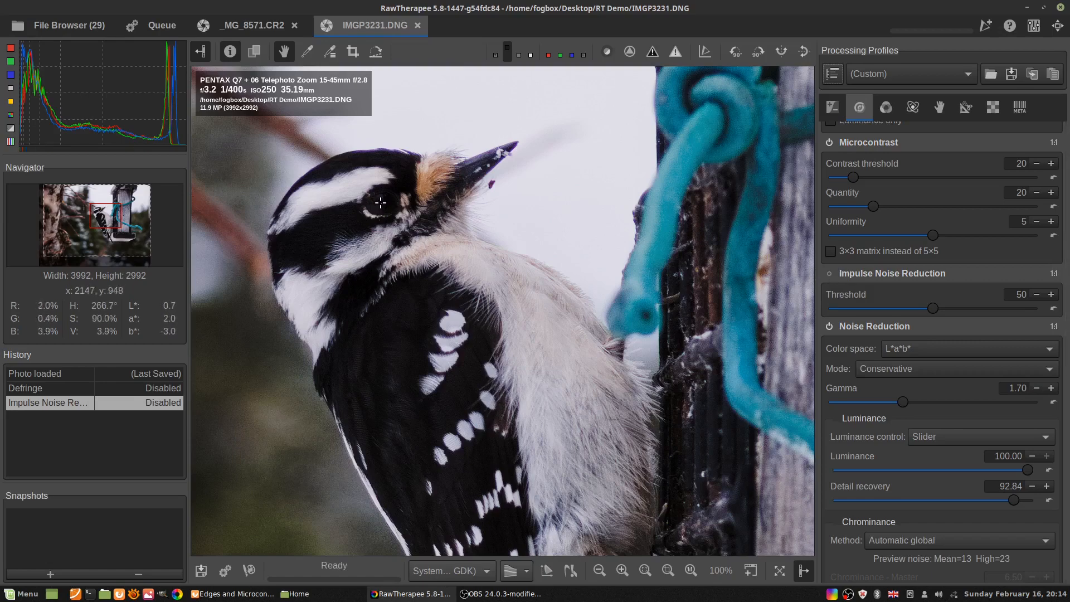
click(829, 273)
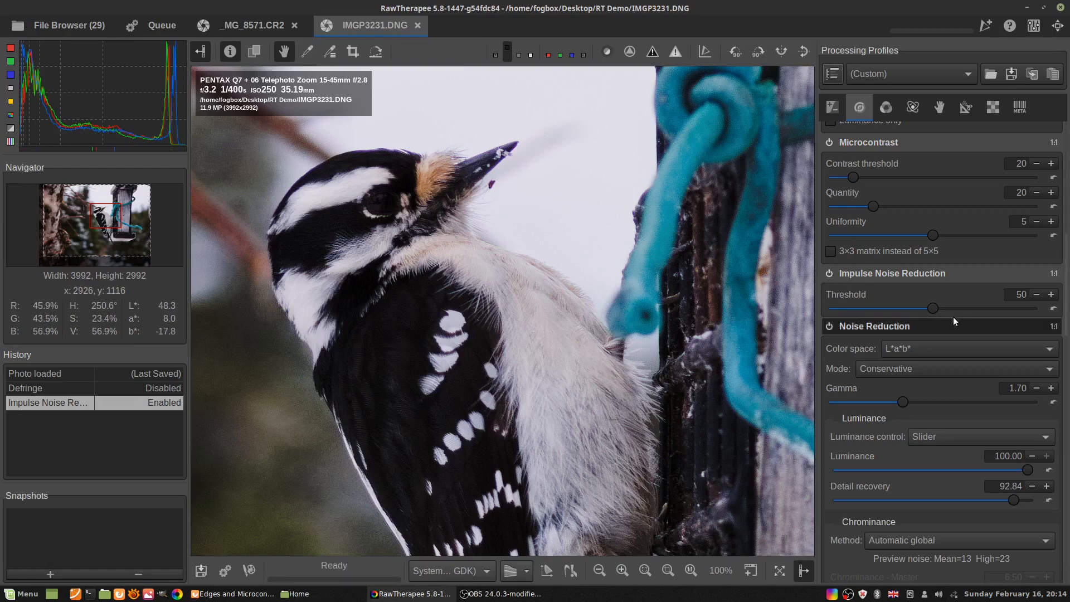
Lower the Impulse Noise Reduction threshold to 8 on the woodpecker photo, then reset it to its default.
drag(934, 307, 841, 326)
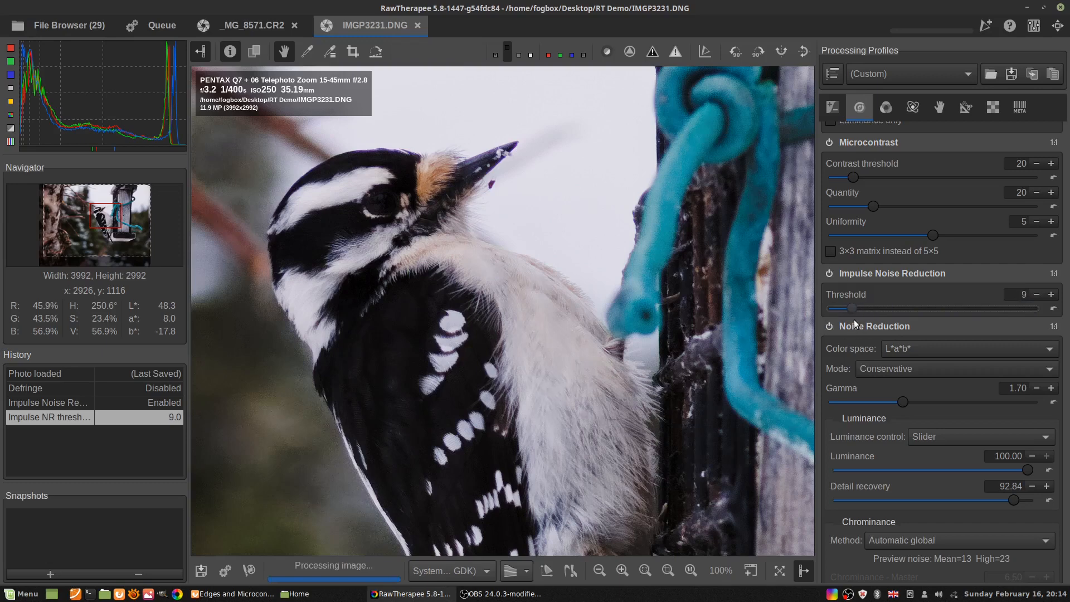
drag(851, 319, 850, 319)
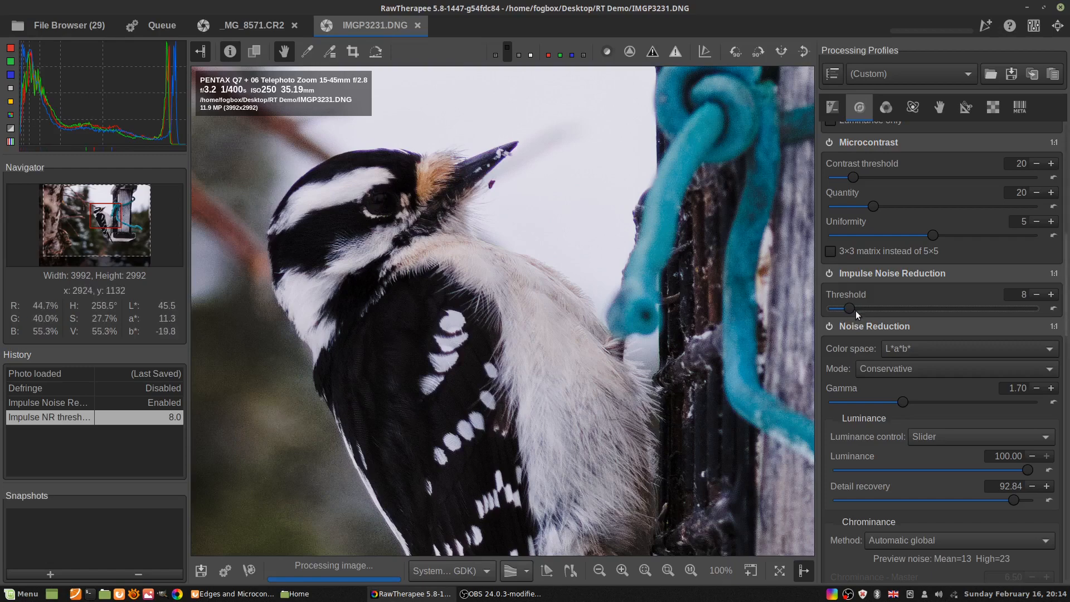
click(1053, 308)
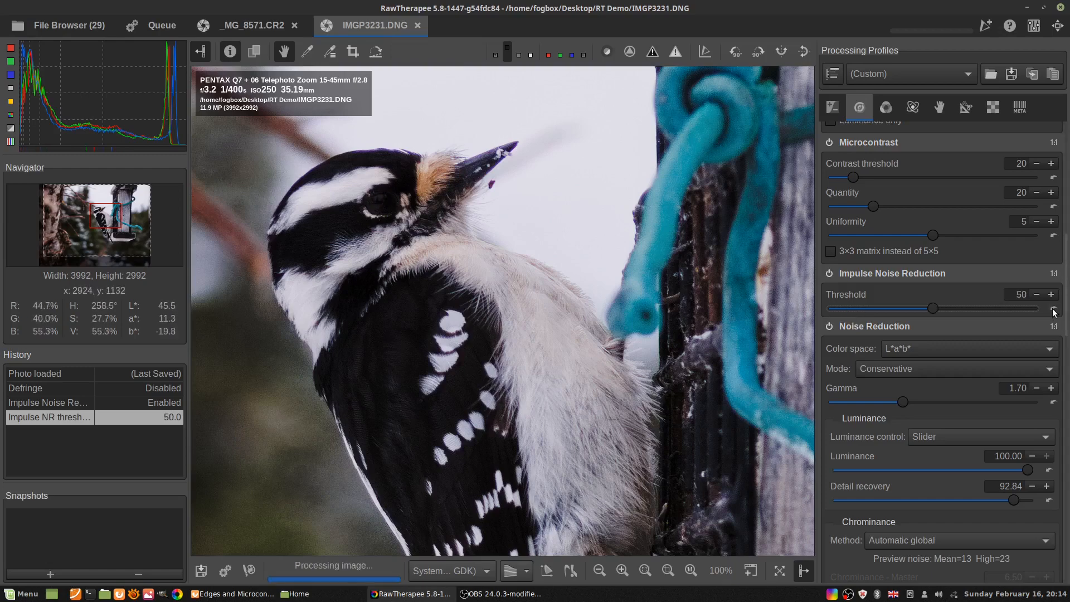
Disable Impulse Noise Reduction on the woodpecker photo and return to the slug photo _MG_8571.CR2.
click(829, 274)
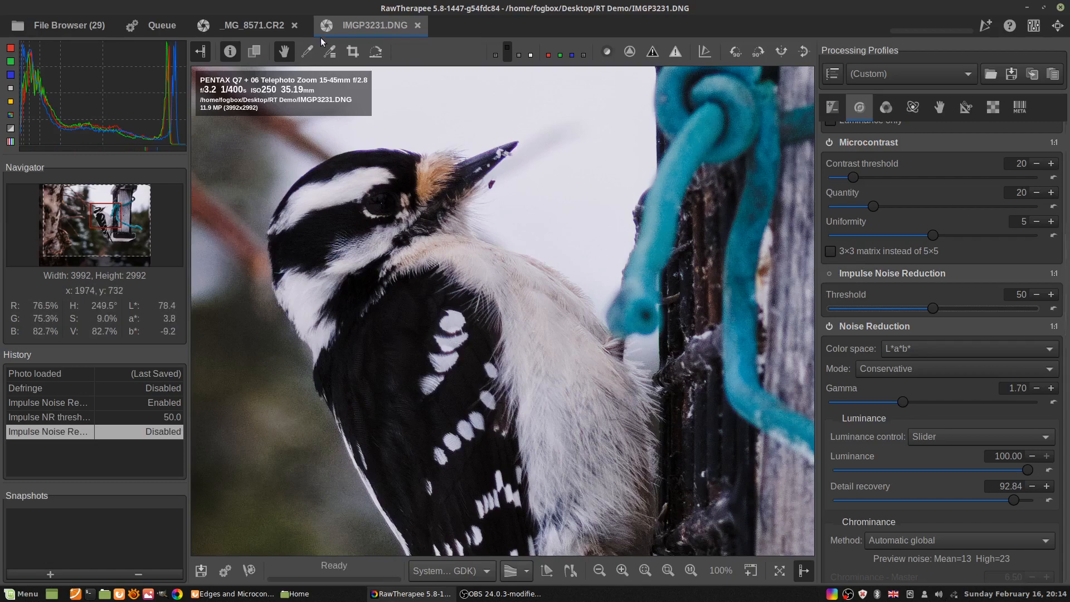
click(249, 28)
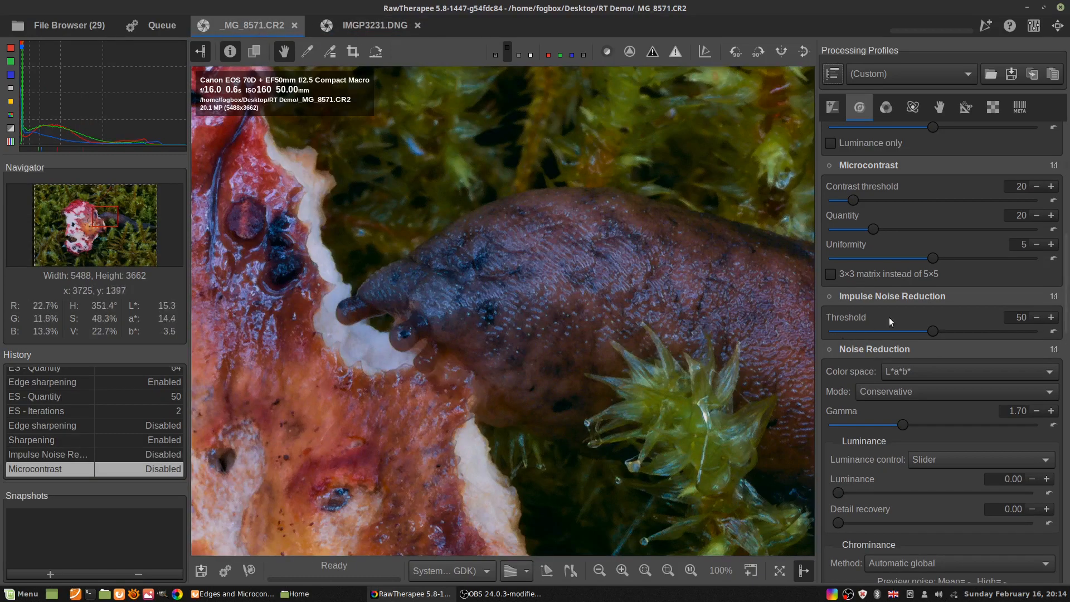
Review the Noise Reduction settings and examine the slug's skin, the surrounding moss and the dark background at 100%.
scroll(883, 350, down, 5)
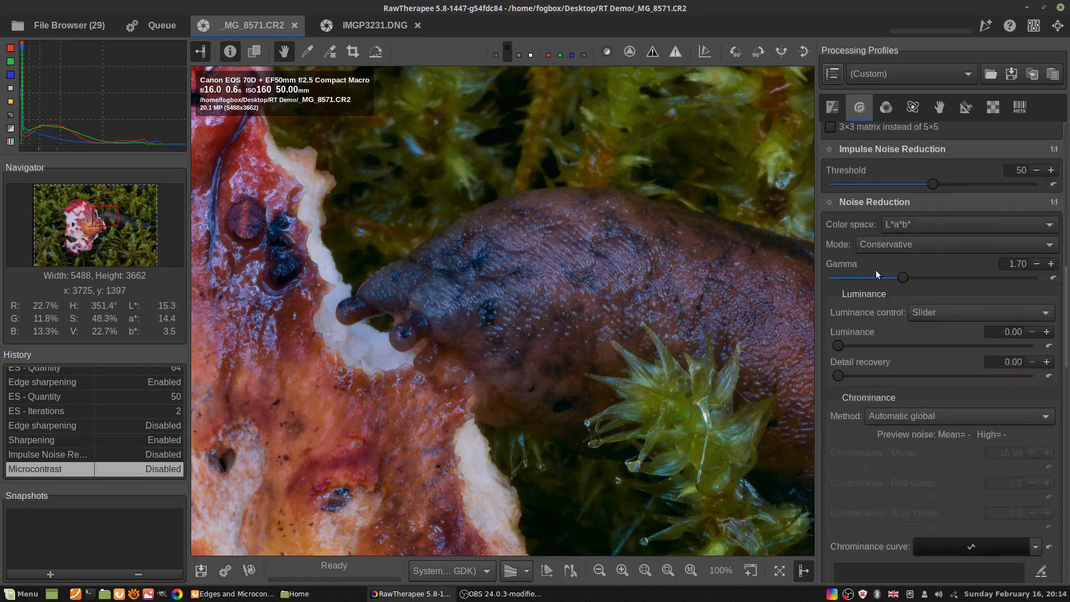
scroll(874, 270, down, 2)
scroll(866, 162, down, 2)
scroll(471, 421, down, 1)
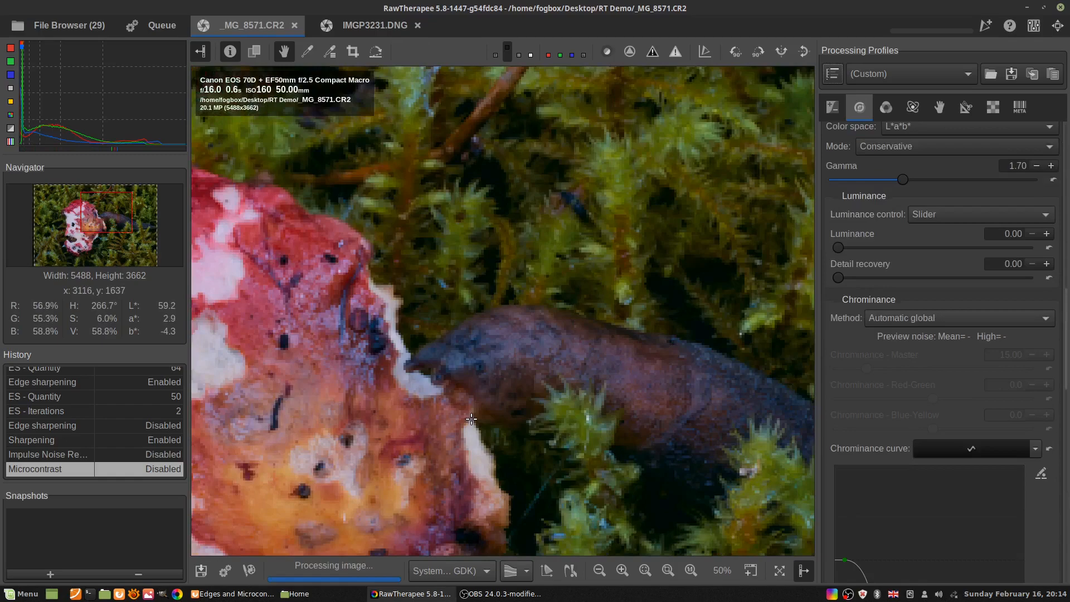
scroll(470, 419, up, 1)
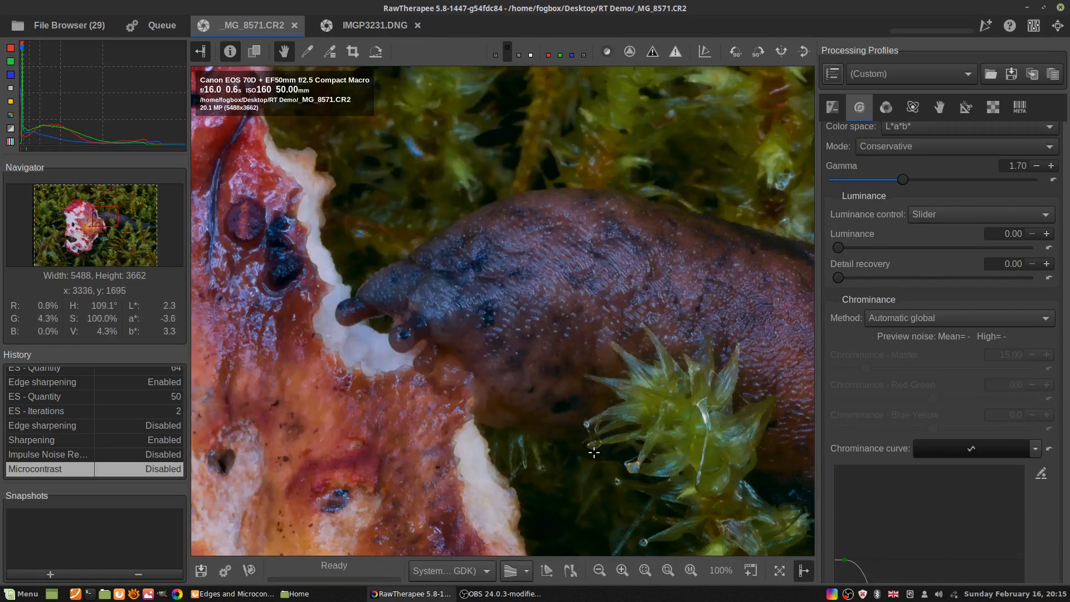
drag(594, 452, 547, 437)
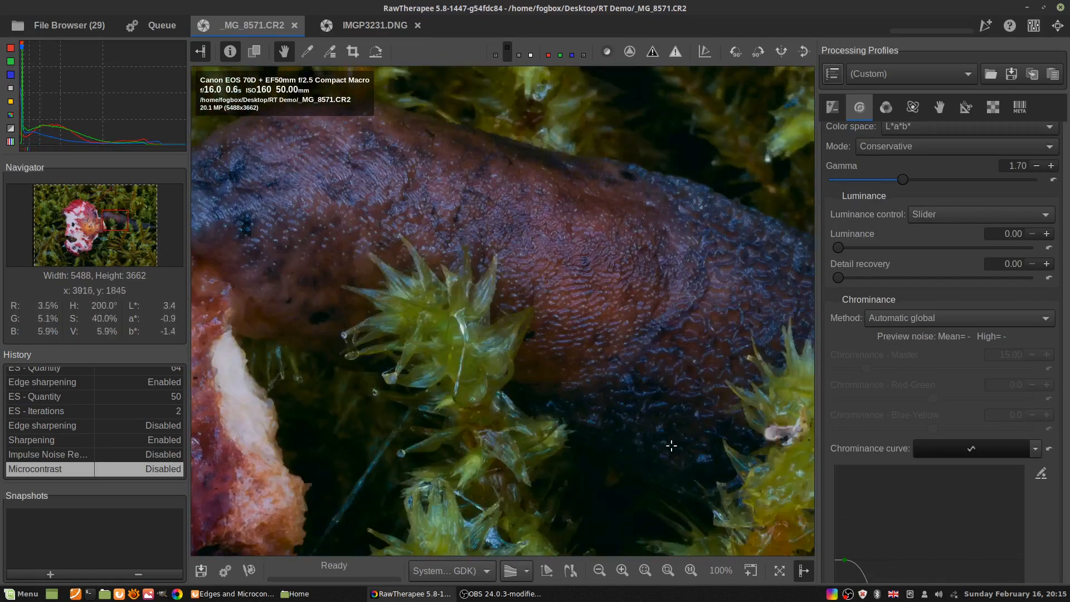
drag(675, 446, 627, 355)
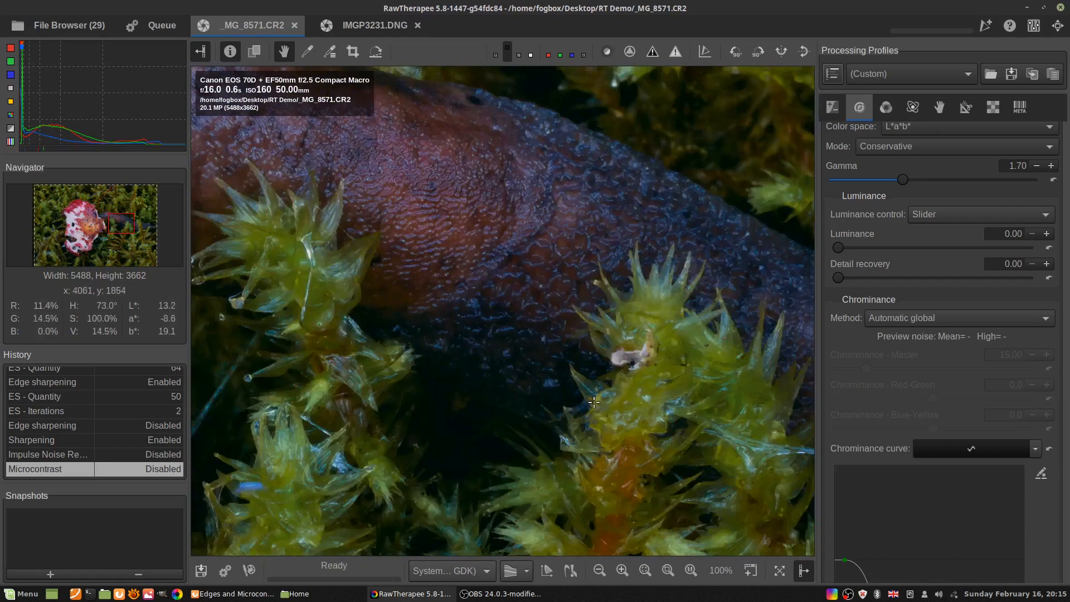
drag(659, 287, 681, 327)
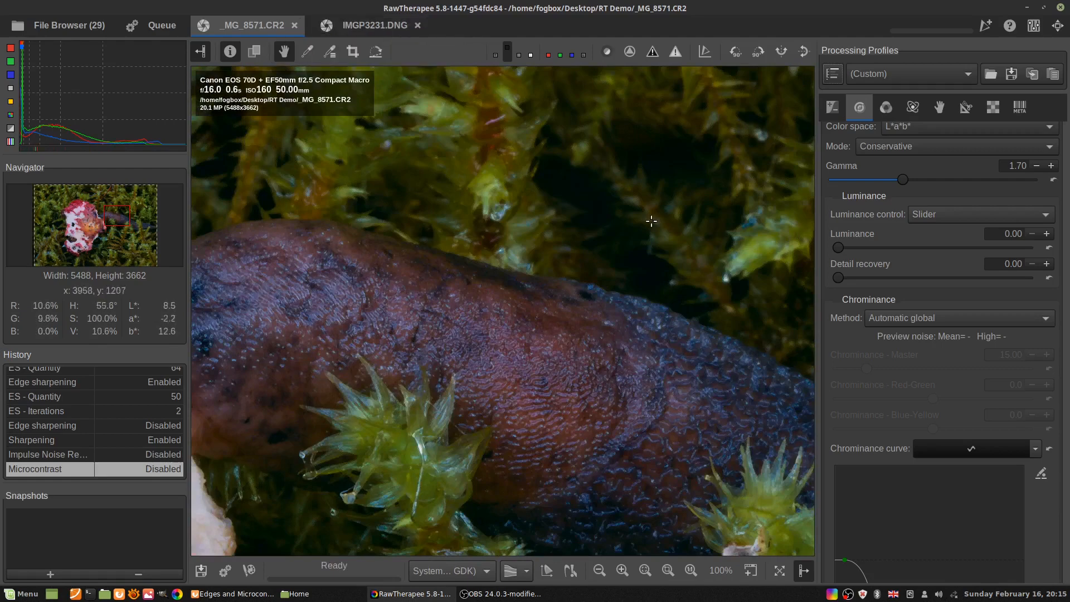
drag(649, 223, 645, 242)
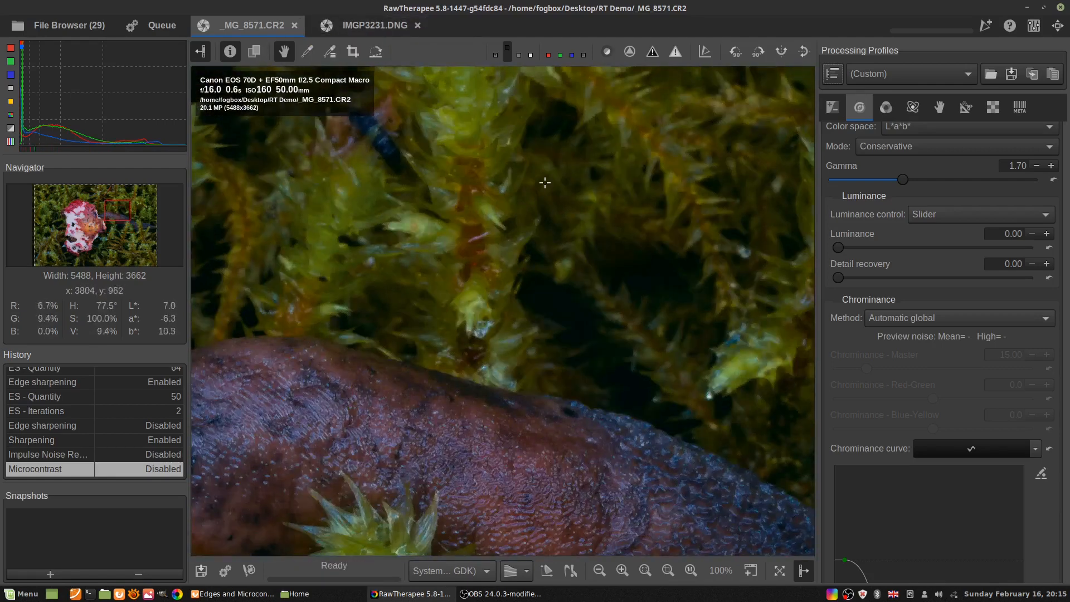
Enable Noise Reduction on the slug photo and review its chrominance and luminance settings.
scroll(958, 286, up, 1)
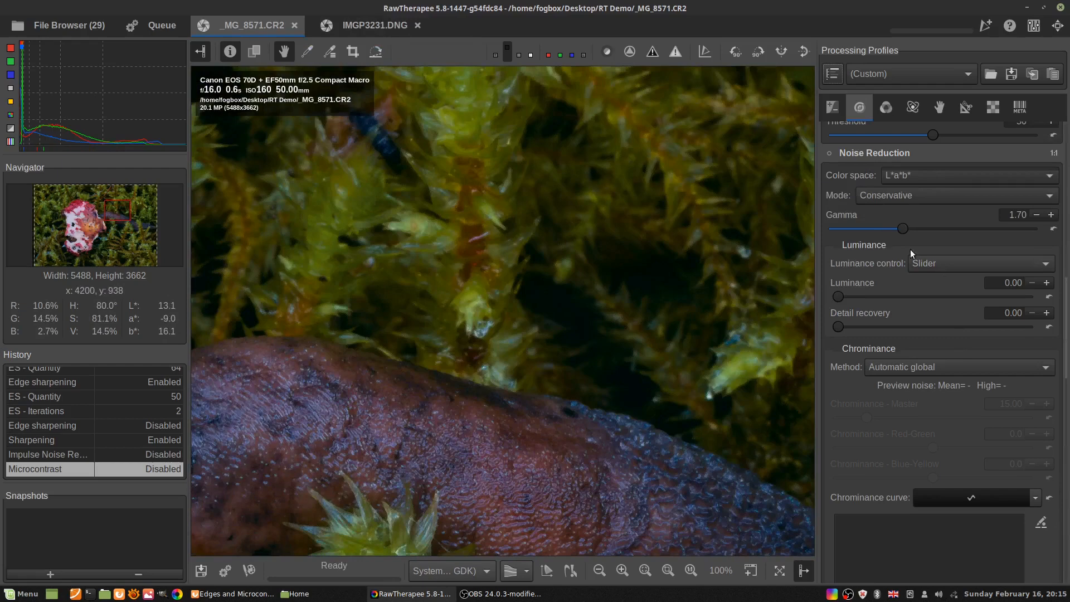
click(828, 153)
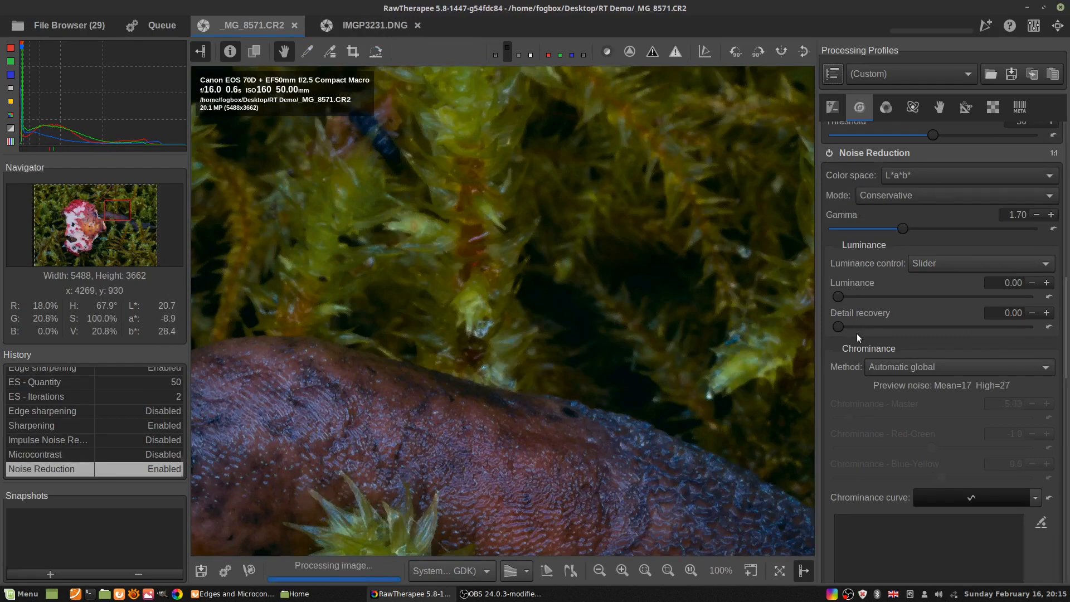
scroll(857, 334, down, 5)
scroll(856, 333, up, 2)
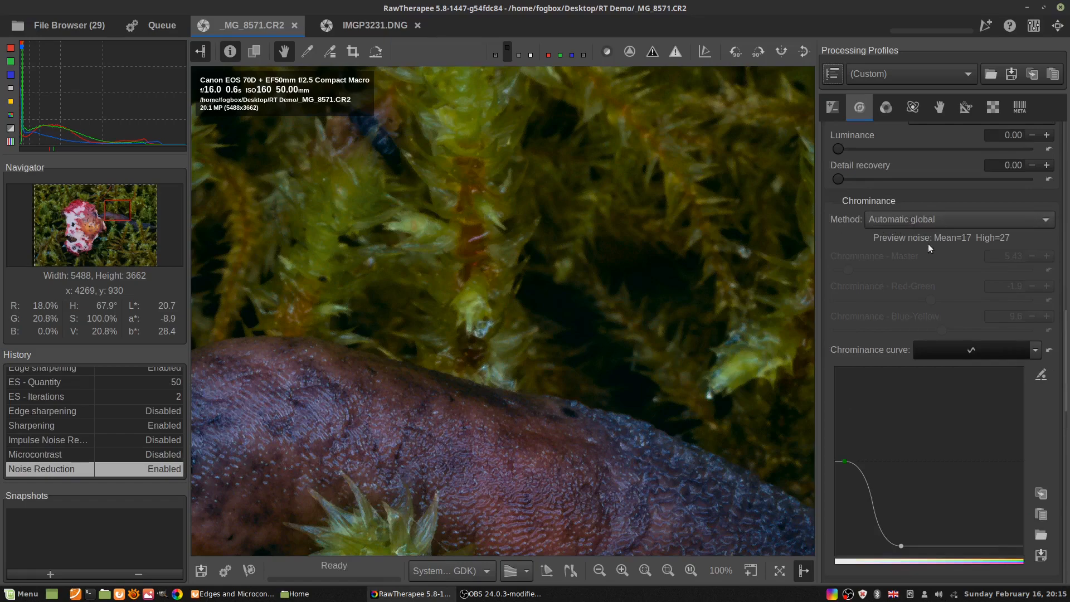
scroll(912, 280, up, 2)
scroll(911, 282, up, 8)
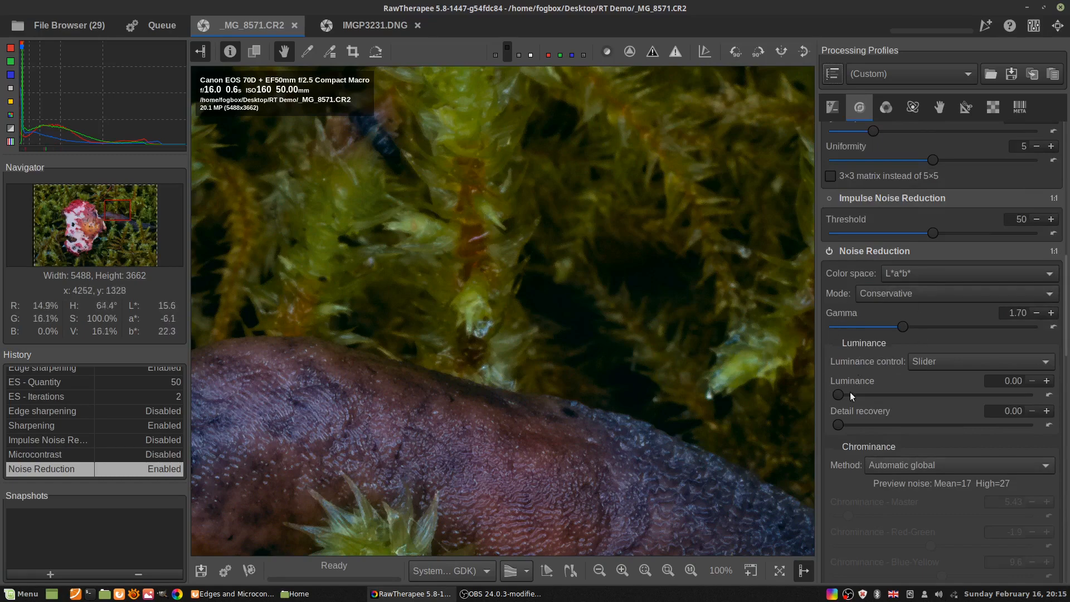
Frame the slug's head and set Noise Reduction Luminance to 100 and Detail recovery to 87.57.
drag(453, 389, 507, 363)
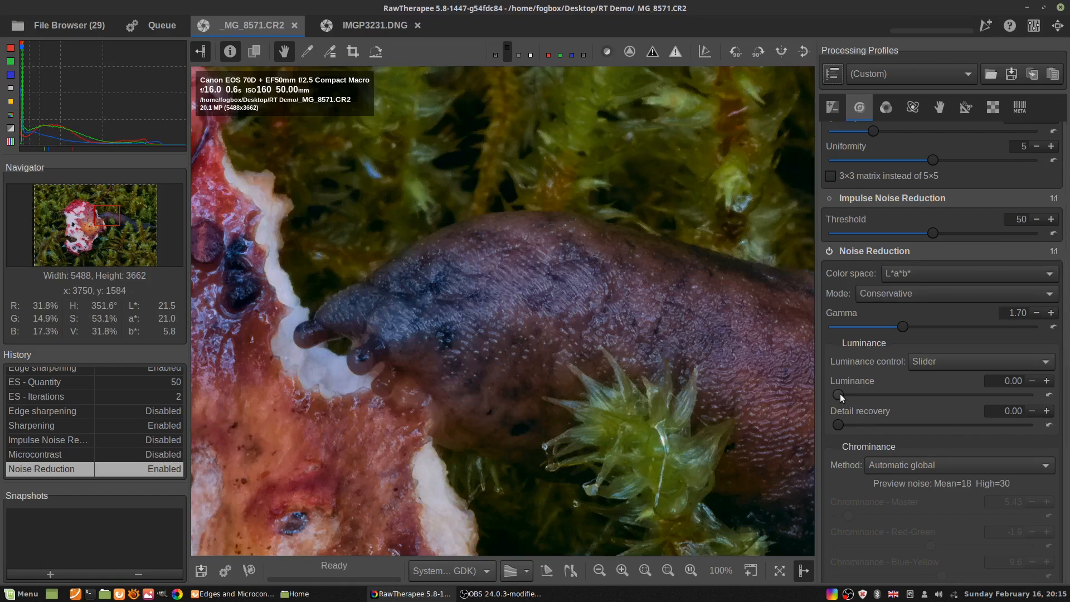
drag(840, 393, 1029, 393)
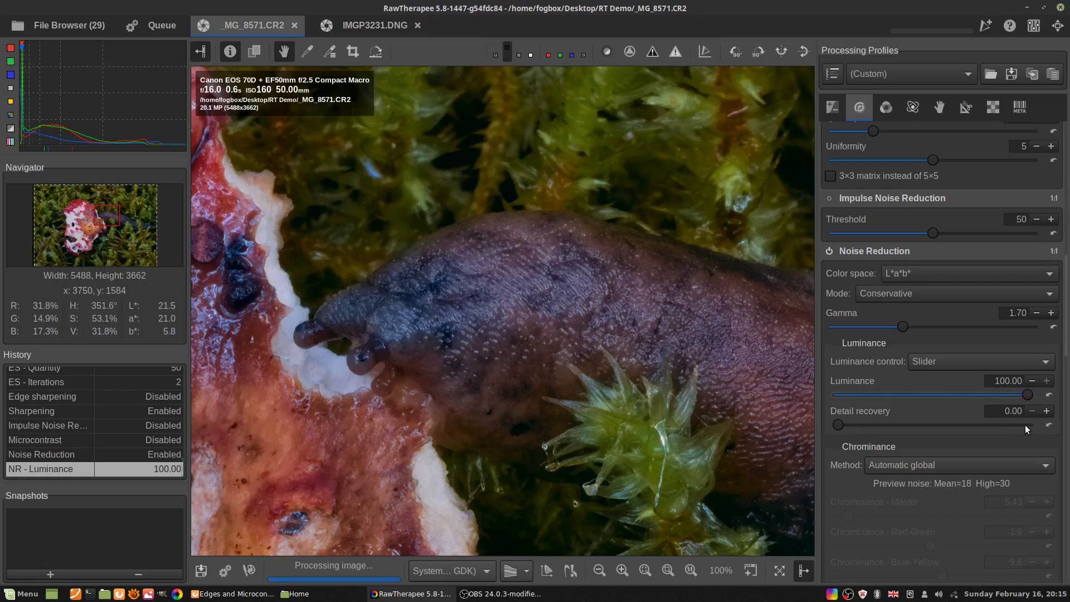
drag(836, 426, 941, 427)
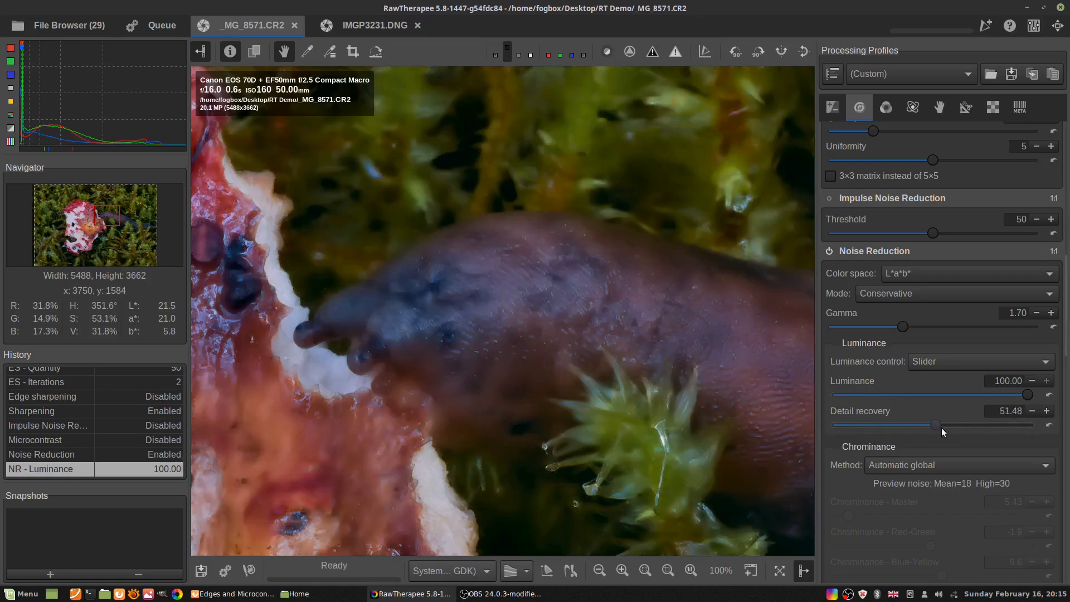
mouse_move(1021, 433)
mouse_down()
mouse_move(1029, 434)
mouse_move(1013, 433)
mouse_up()
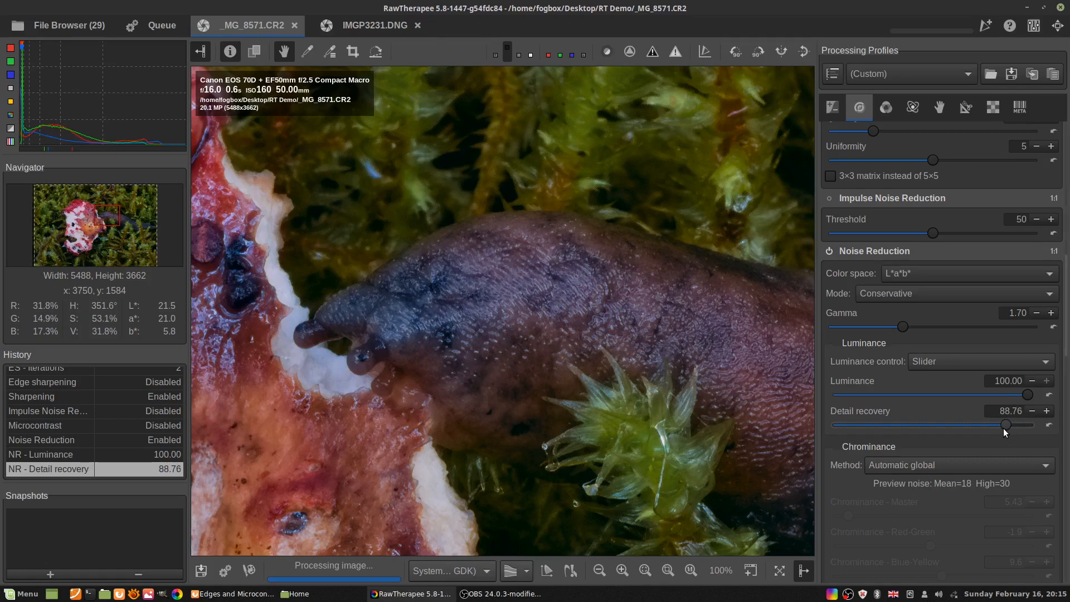
drag(1003, 428, 1002, 428)
Compare the slug's head and upper body with Noise Reduction off and on, leaving it enabled.
scroll(1000, 429, down, 1)
click(828, 250)
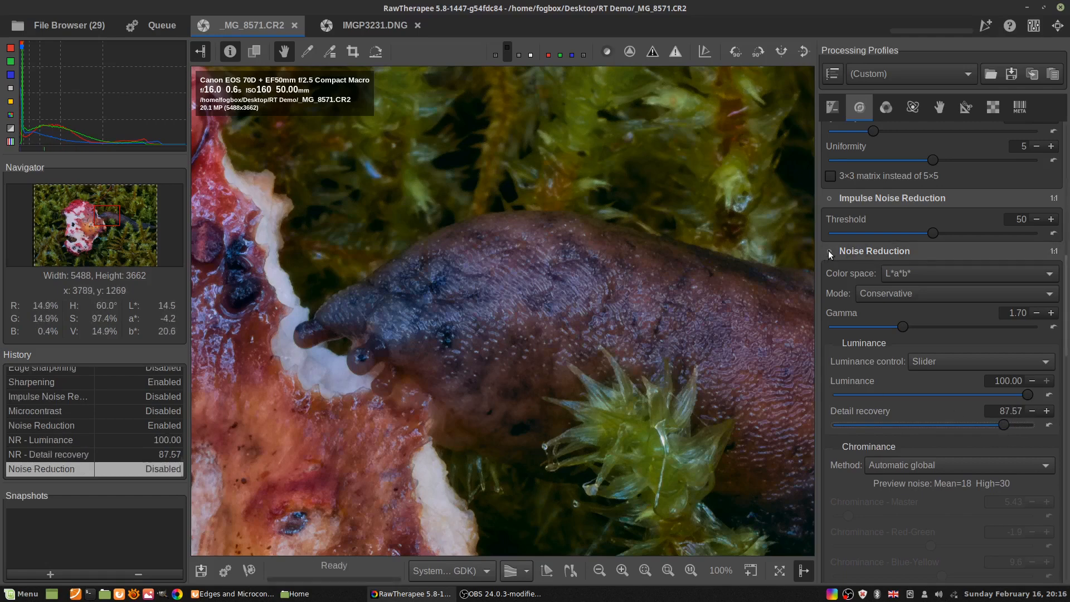
click(827, 251)
drag(793, 365, 753, 310)
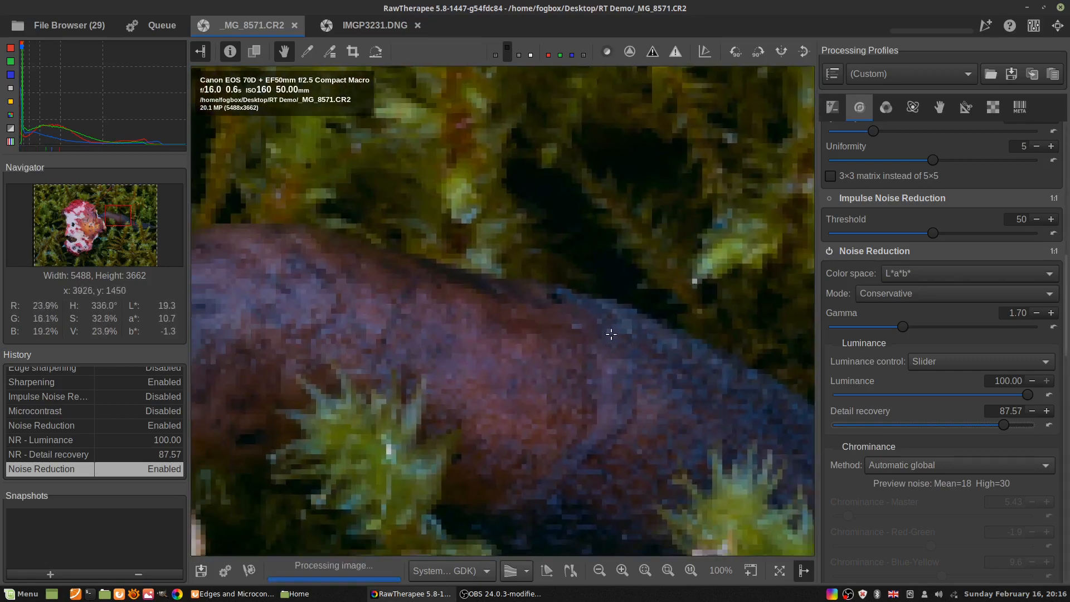
click(829, 251)
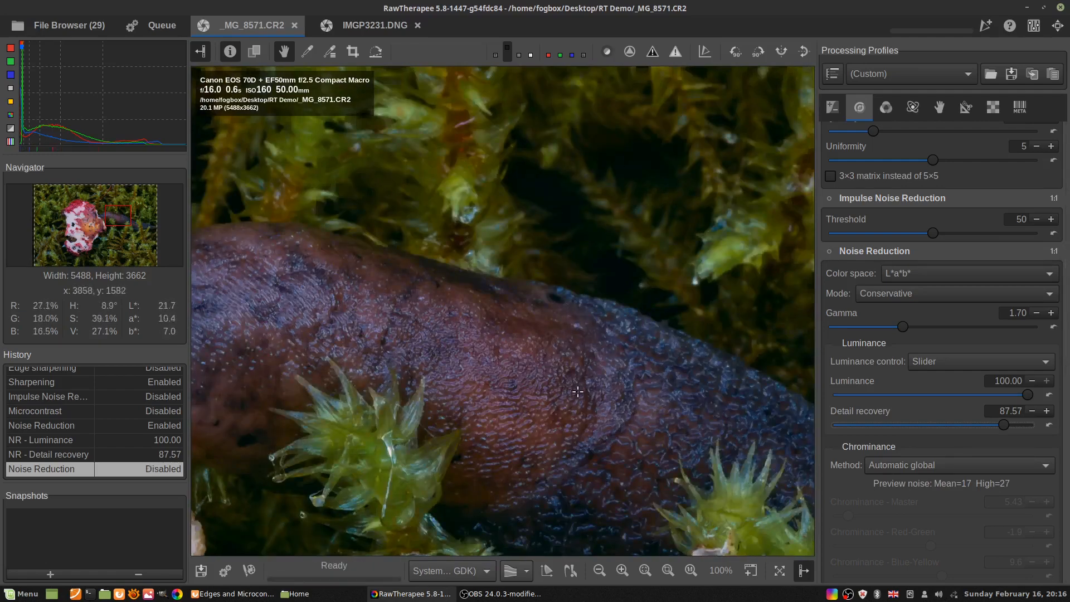
click(827, 251)
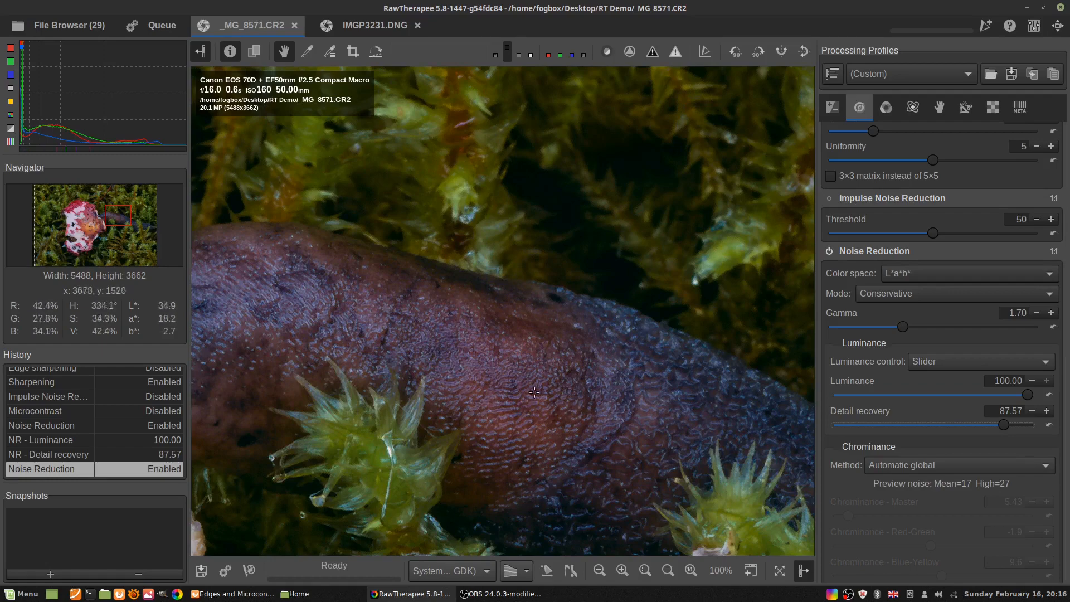
Frame the rear of the slug's body and compare its skin texture there with Noise Reduction off and on, leaving it enabled.
drag(539, 408, 561, 391)
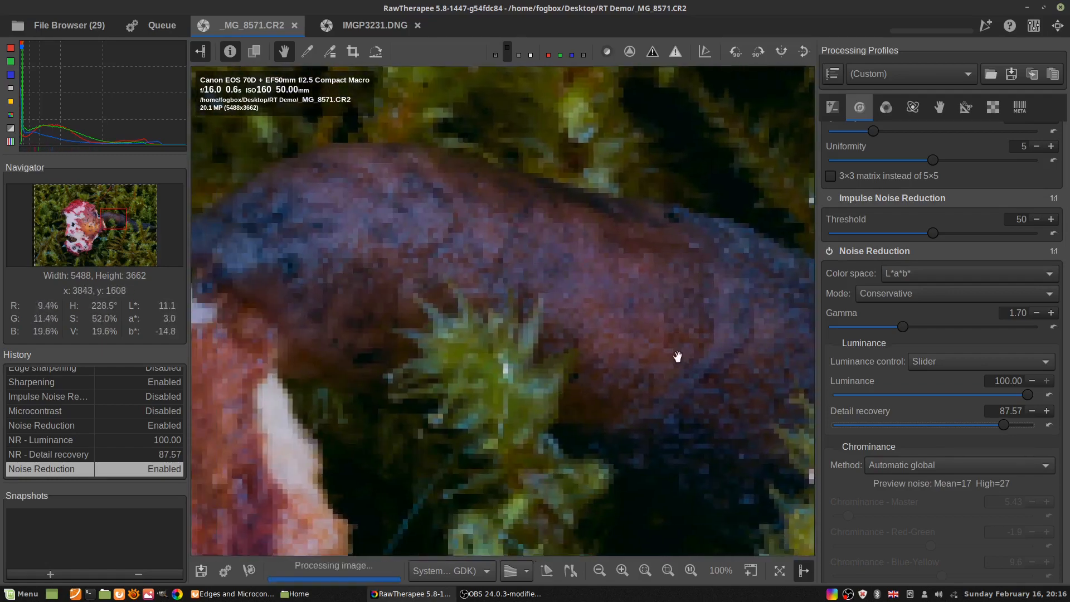
drag(677, 356, 635, 355)
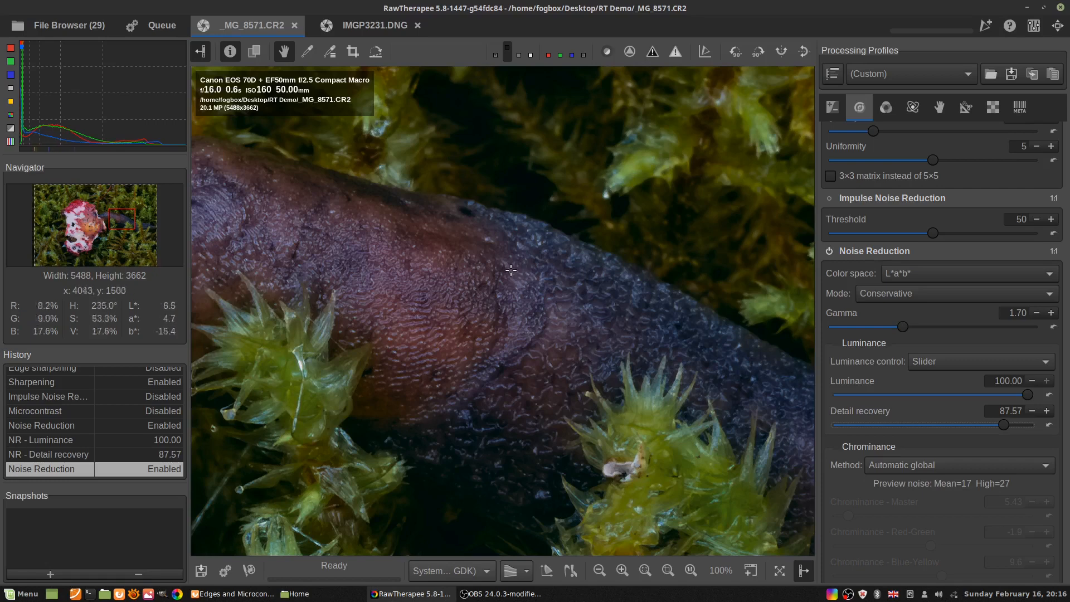
click(829, 250)
click(830, 251)
click(829, 251)
click(827, 251)
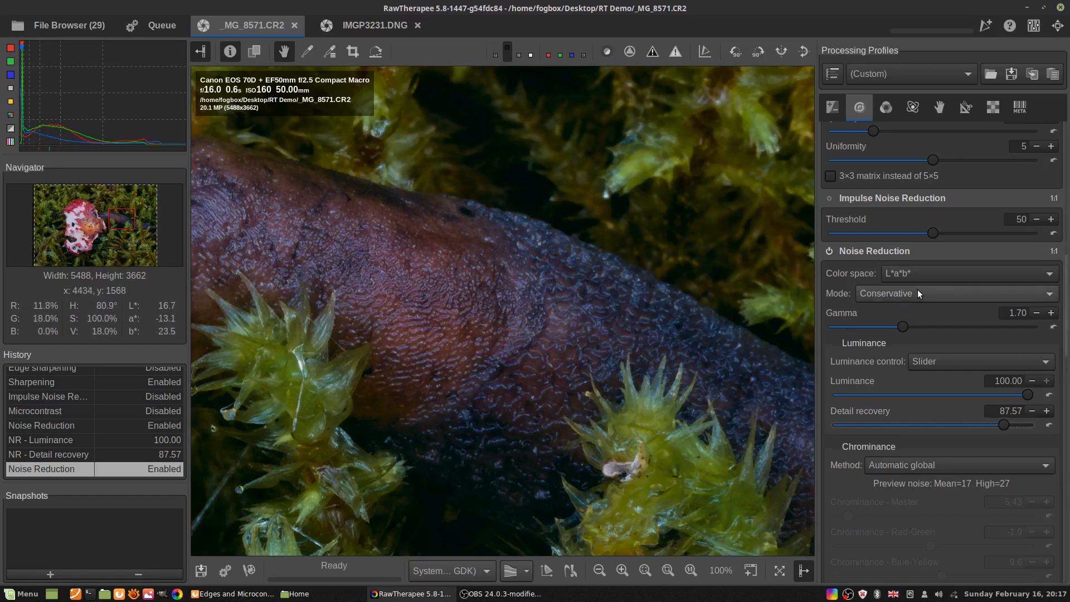
Shift both control points of the Noise Reduction chrominance curve slightly to make a custom curve.
scroll(939, 405, down, 6)
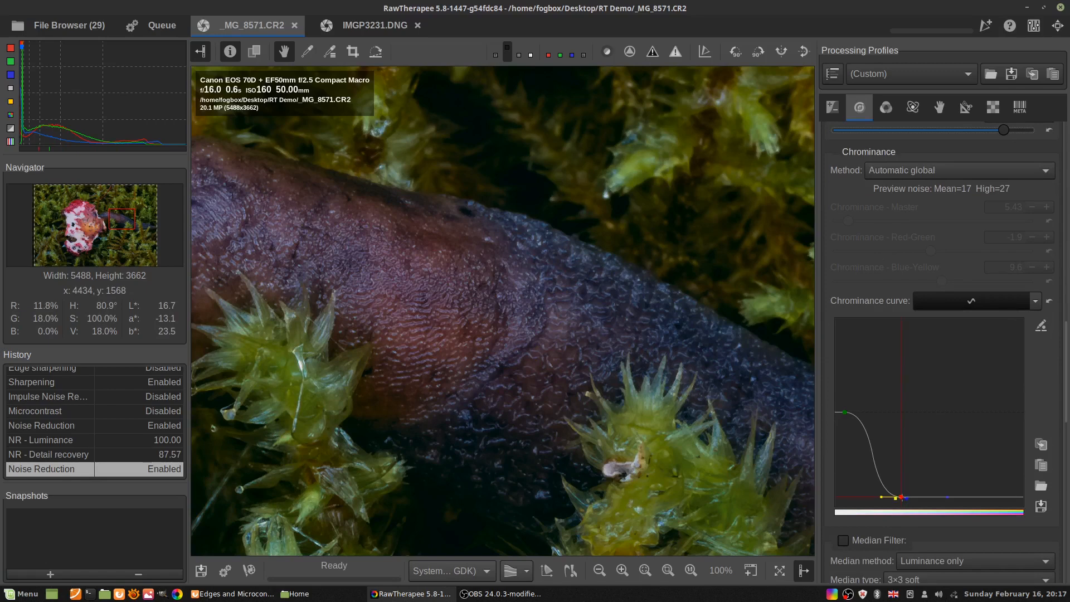
mouse_move(901, 497)
mouse_down()
mouse_move(908, 478)
mouse_move(896, 497)
mouse_up()
drag(841, 413, 842, 414)
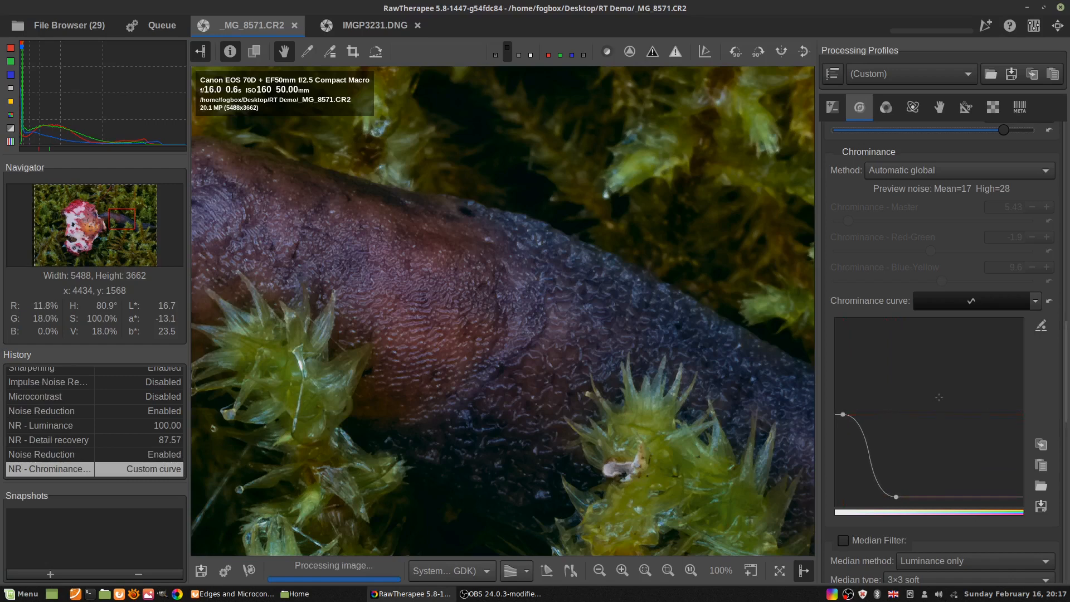
Switch the chrominance method to Manual and set Chrominance - Master to 3.48 and Chrominance - Red-Green to -3.6.
click(908, 169)
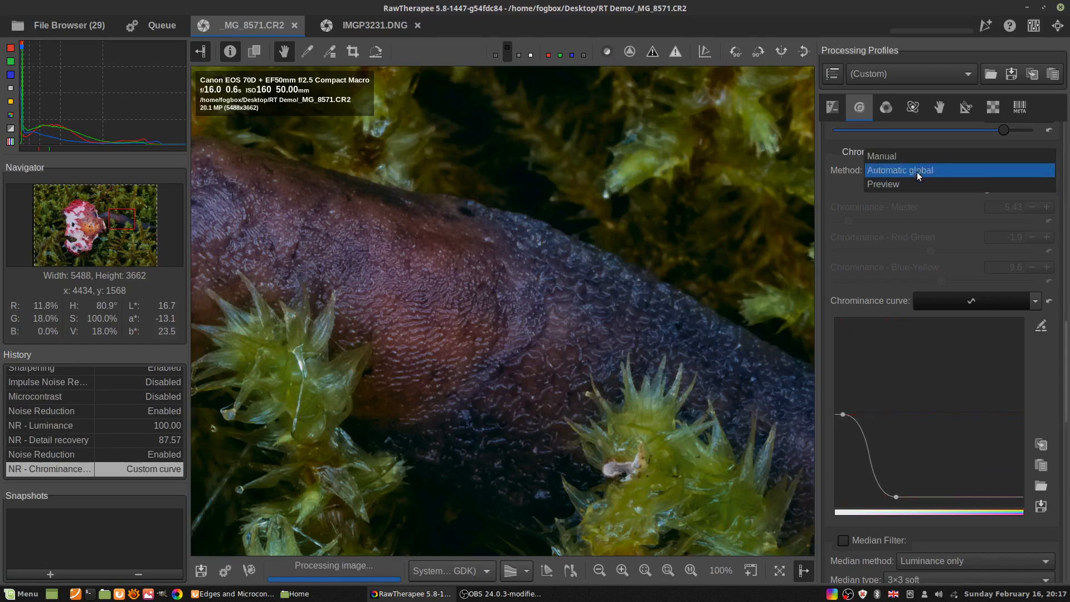
click(911, 161)
drag(846, 220, 841, 219)
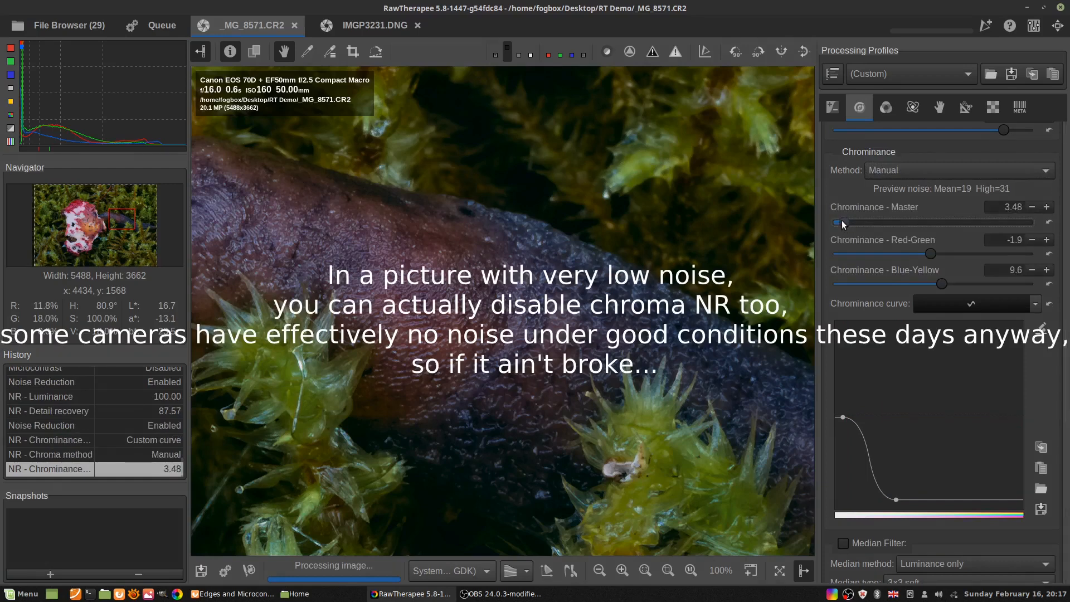
drag(937, 251, 929, 250)
scroll(922, 261, up, 5)
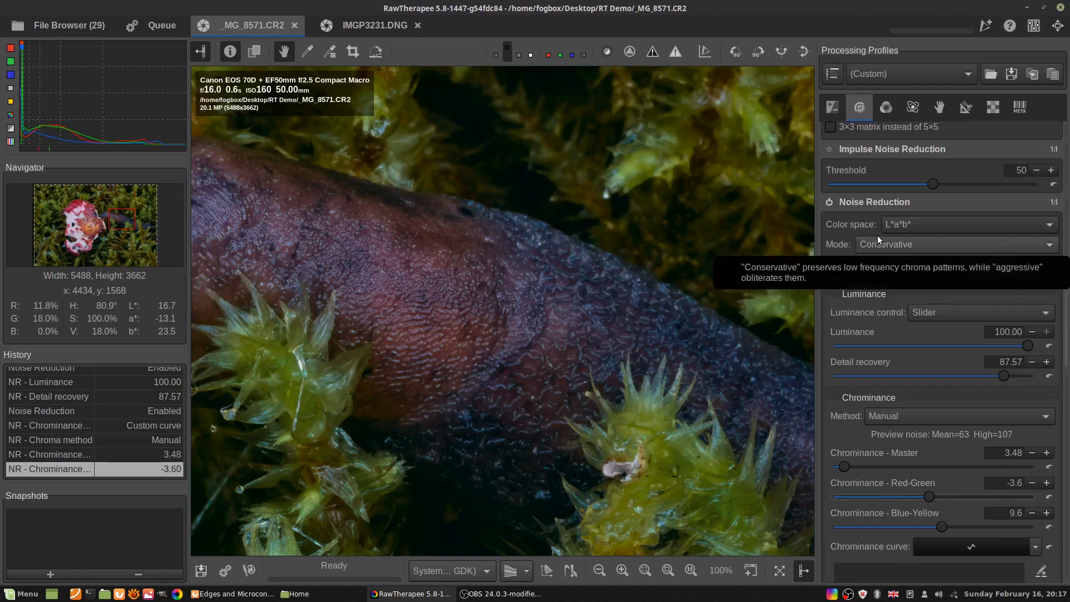
Look through the available demosaicing methods, keeping AMaZE, and check the Color Toning settings.
click(997, 105)
click(960, 132)
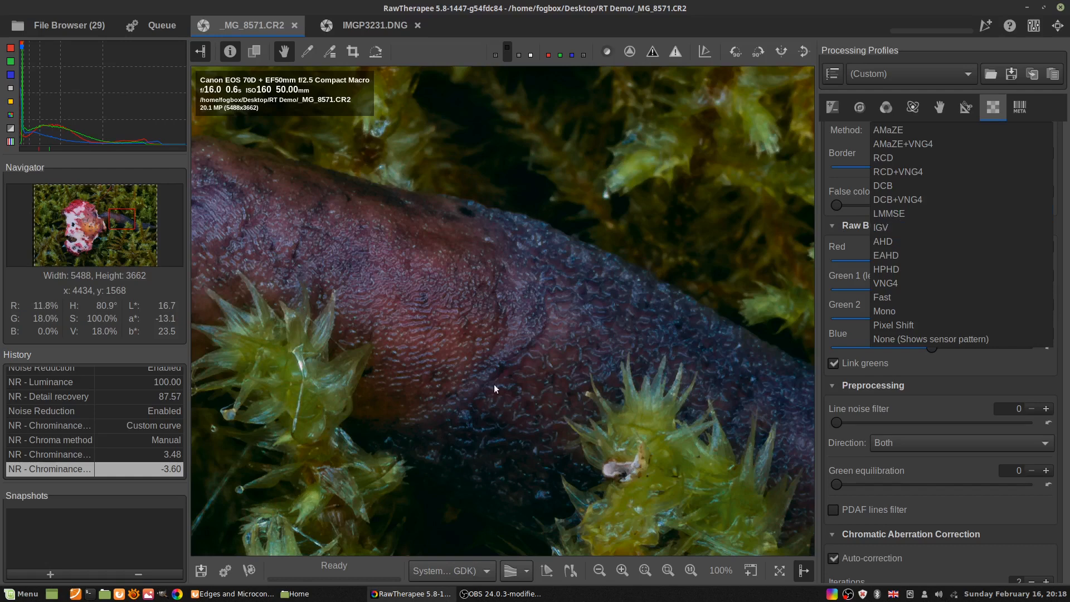
click(931, 129)
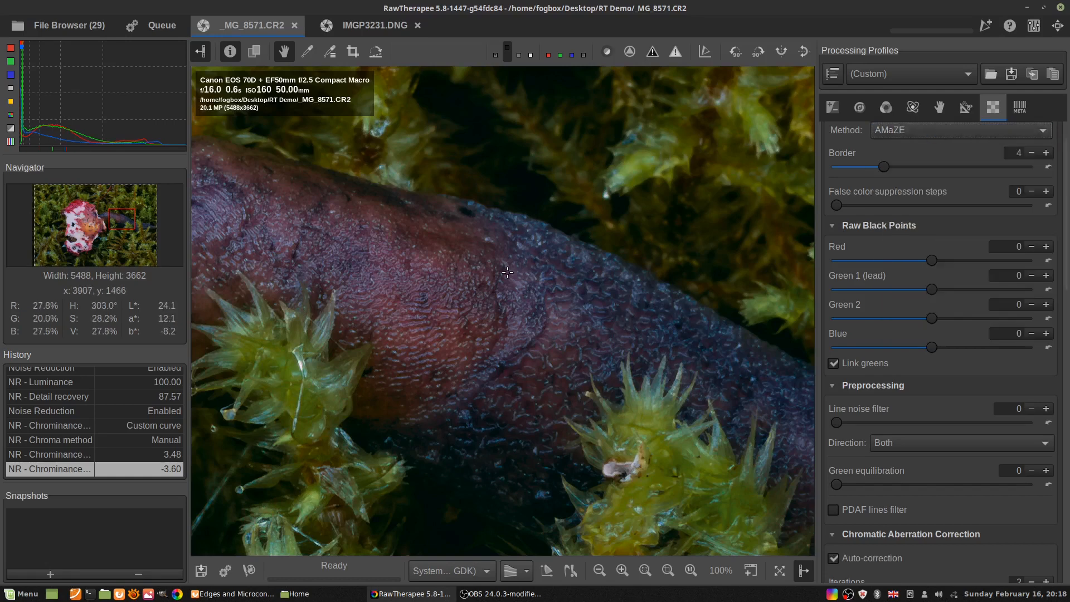
click(882, 112)
scroll(919, 330, down, 10)
scroll(891, 397, down, 5)
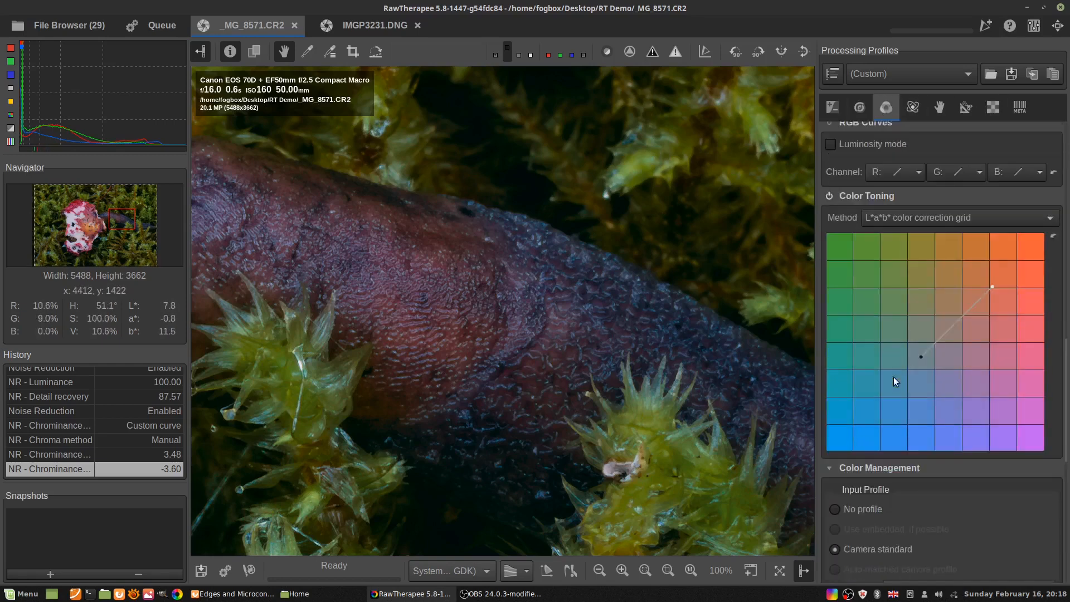
scroll(893, 376, up, 3)
Set the Noise Reduction color space to RGB and compare the slug with Noise Reduction off and on, leaving it enabled.
click(856, 111)
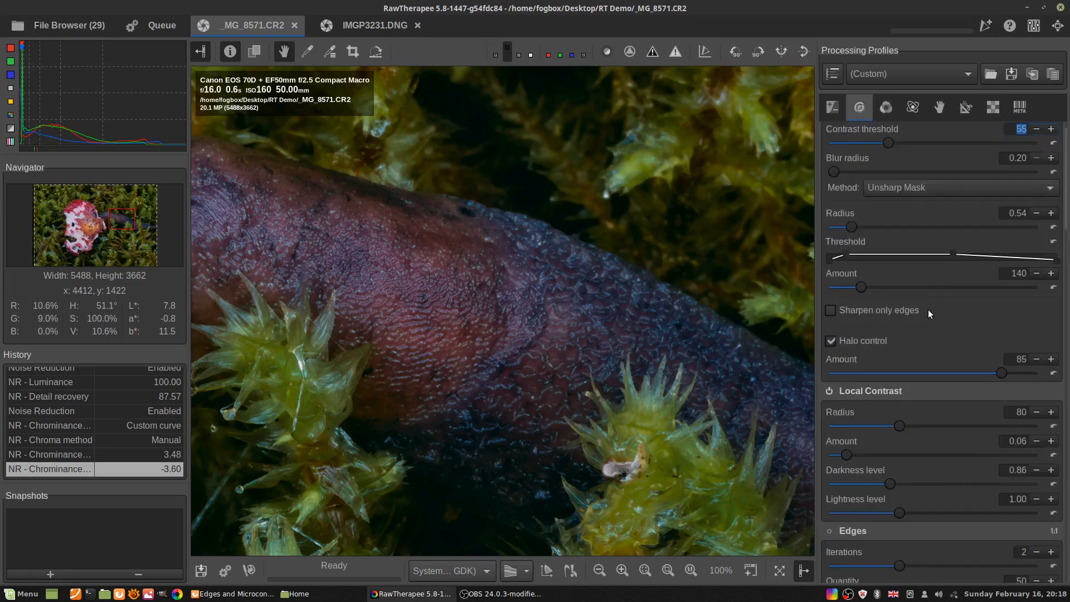
scroll(927, 309, down, 10)
scroll(928, 309, down, 3)
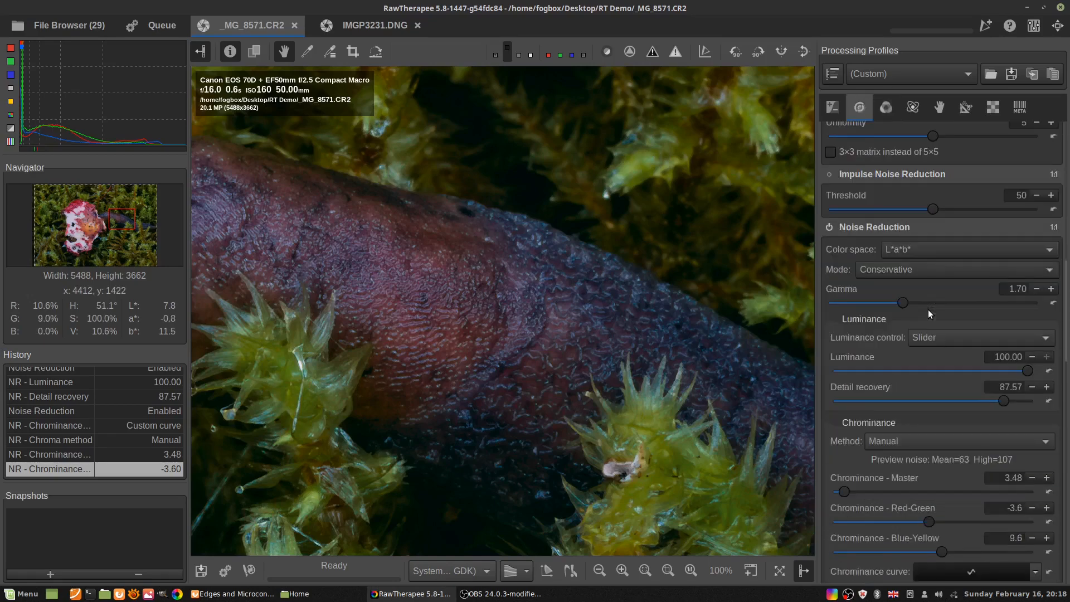
click(988, 247)
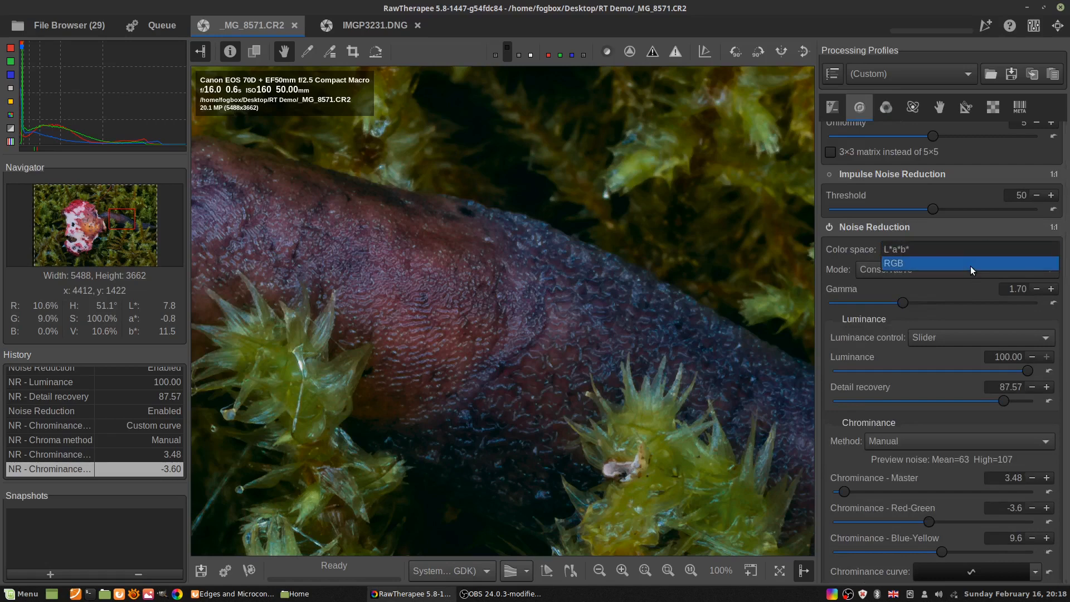
click(971, 268)
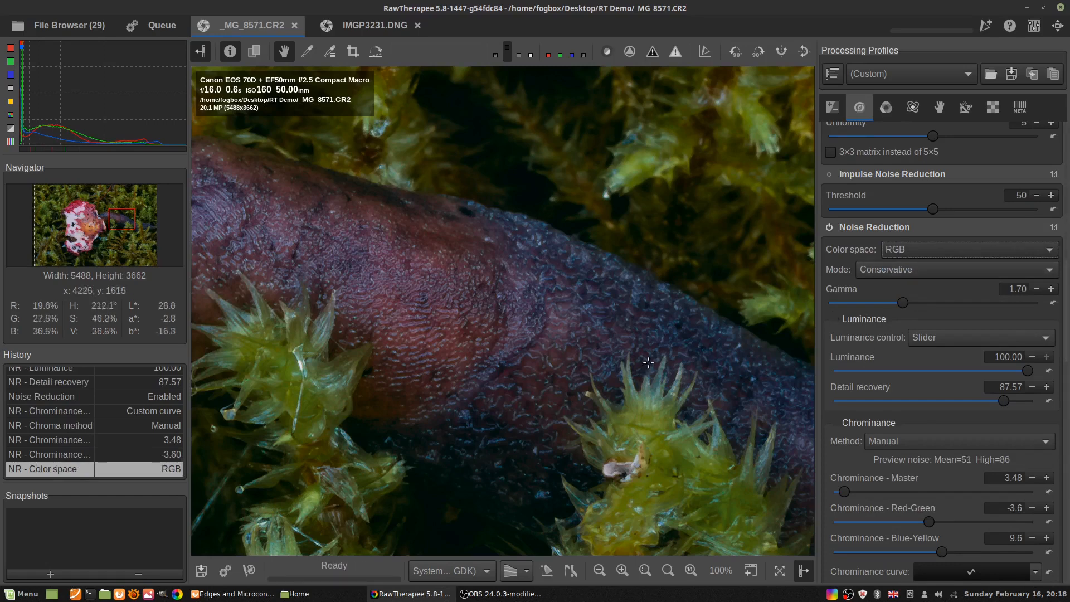
click(829, 227)
click(828, 227)
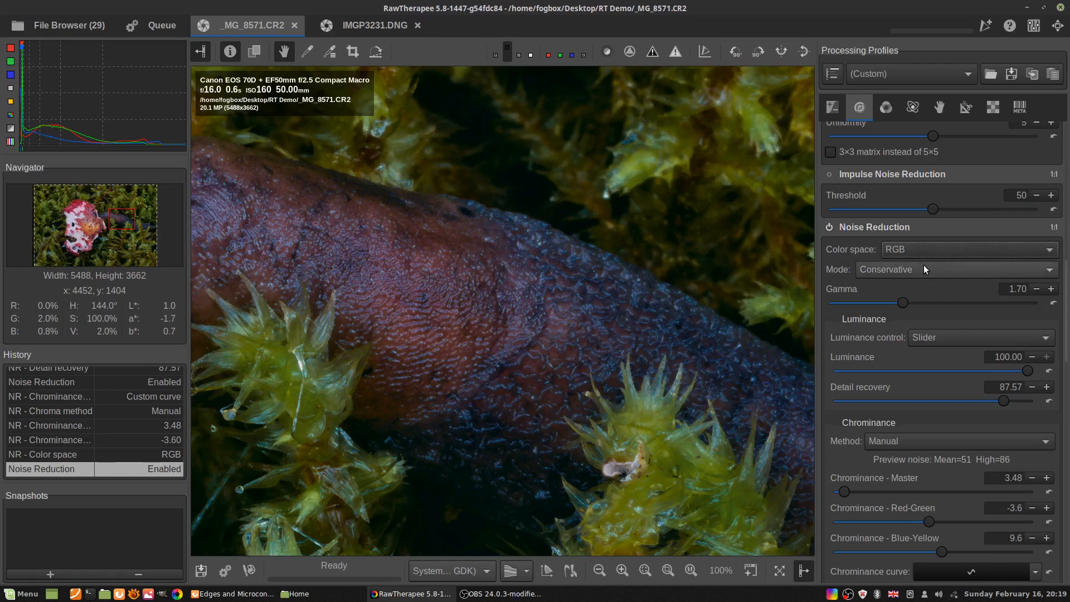
Change the slug photo's demosaicing method to DCB.
click(924, 249)
click(923, 248)
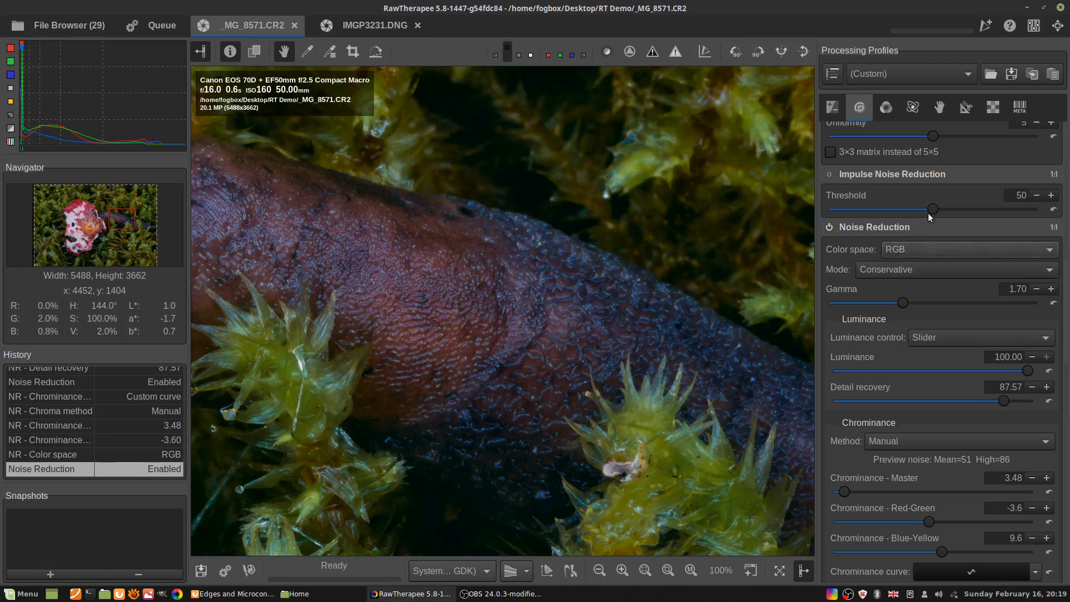
click(993, 107)
click(924, 127)
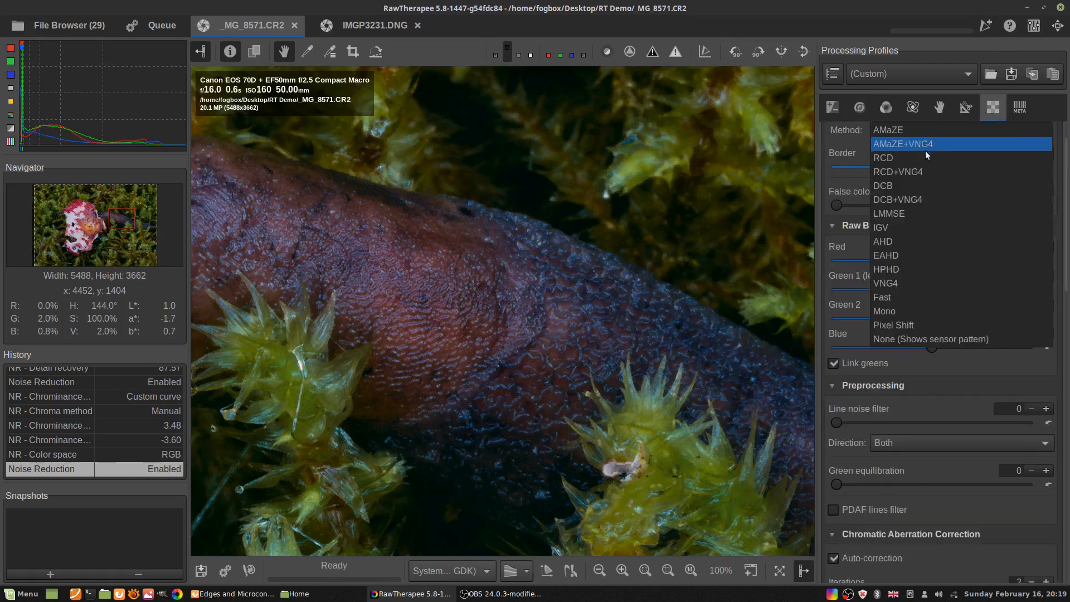
click(927, 184)
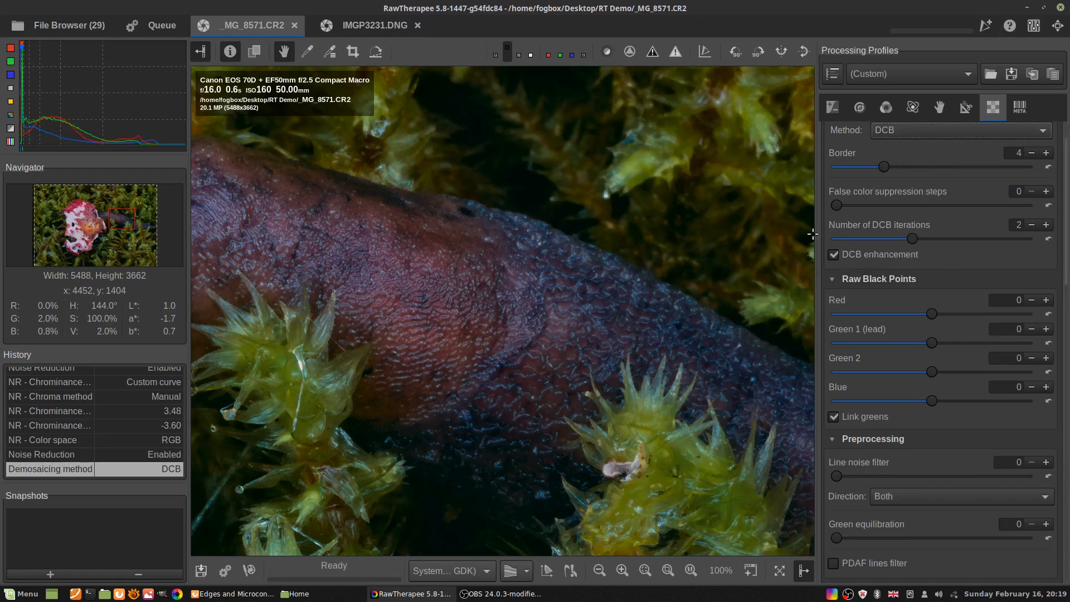
Raise the lower control point of the Noise Reduction chrominance curve slightly and shift it a little toward the curve's start.
click(858, 108)
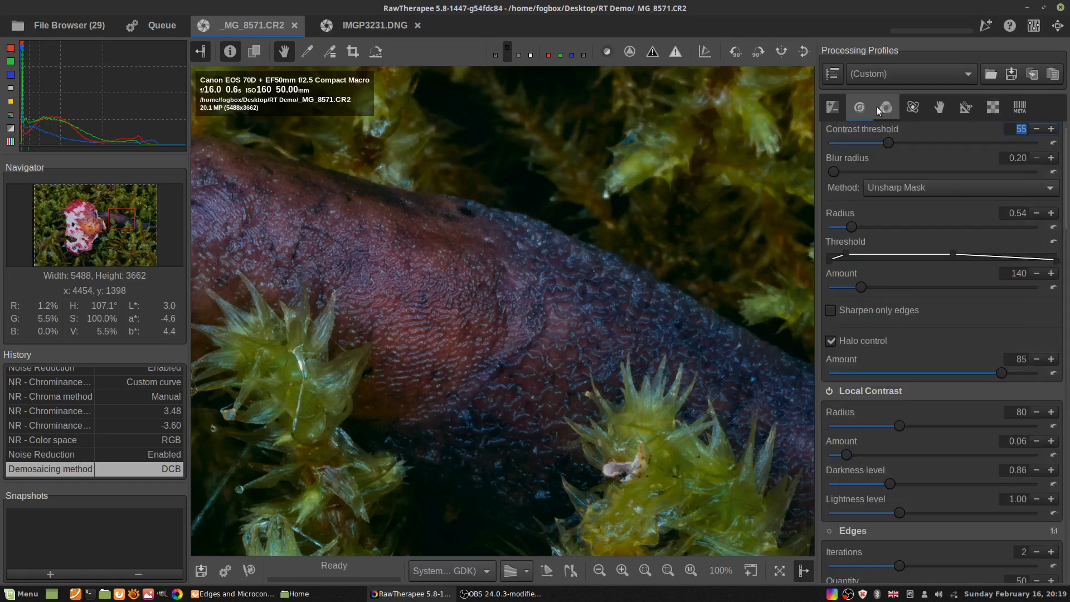
click(886, 108)
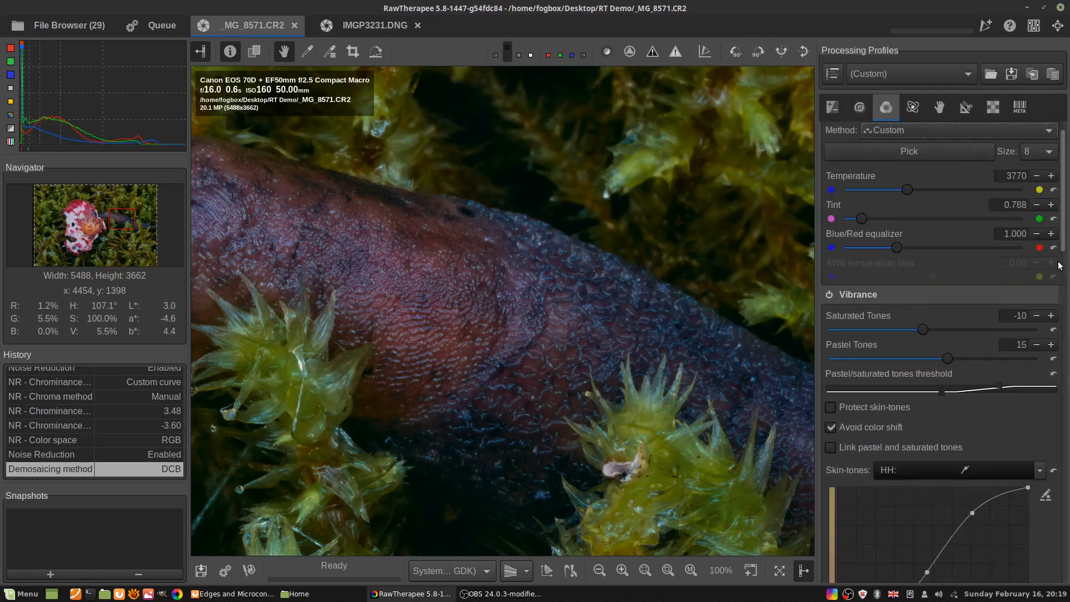
drag(1065, 236, 1067, 357)
scroll(877, 152, up, 3)
click(864, 111)
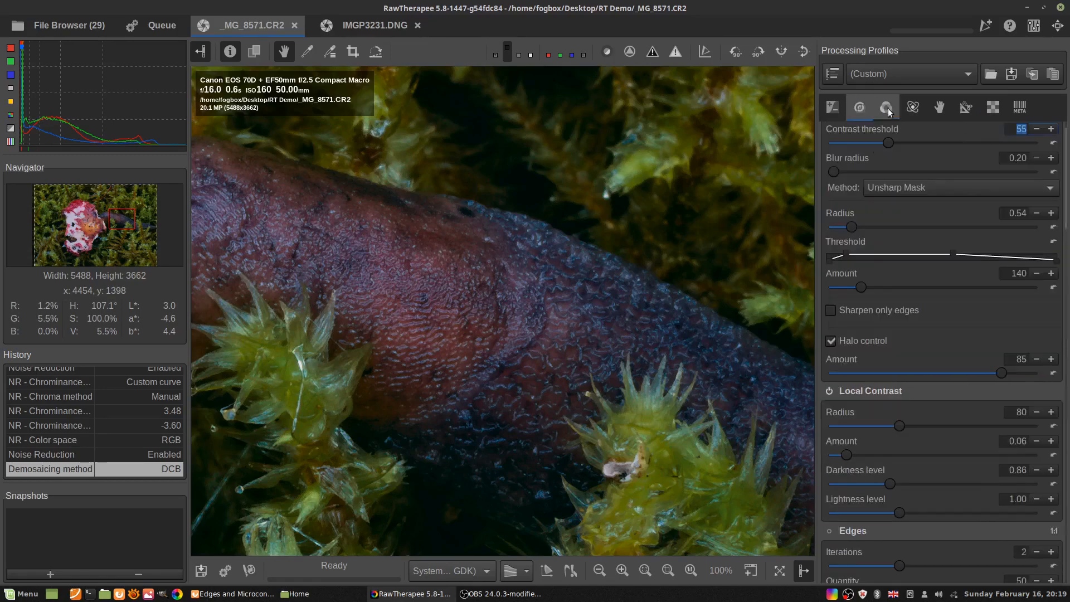
drag(1064, 217, 1067, 372)
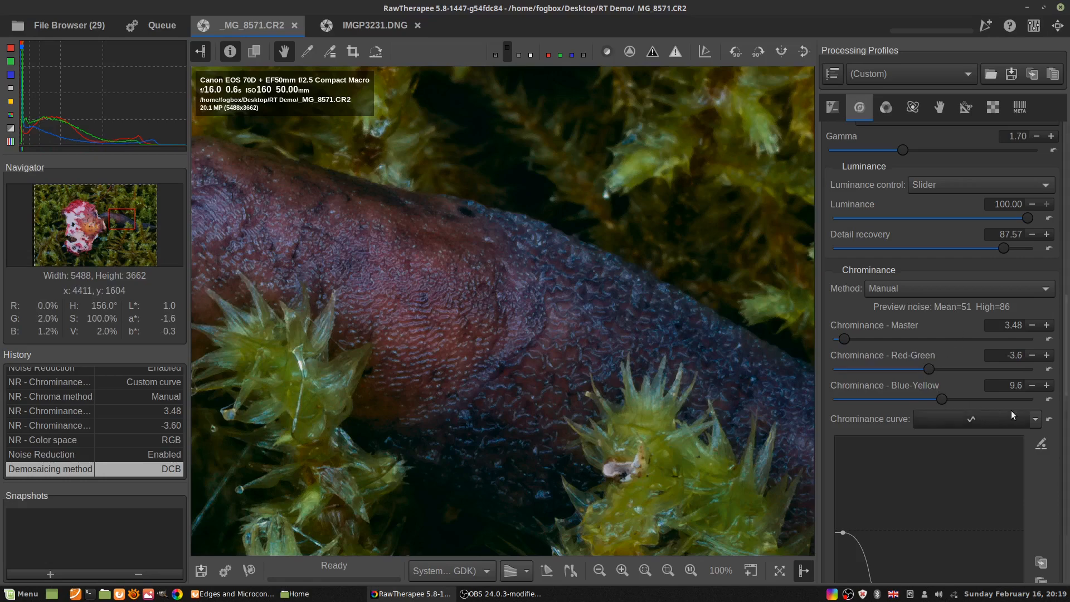
scroll(920, 331, down, 3)
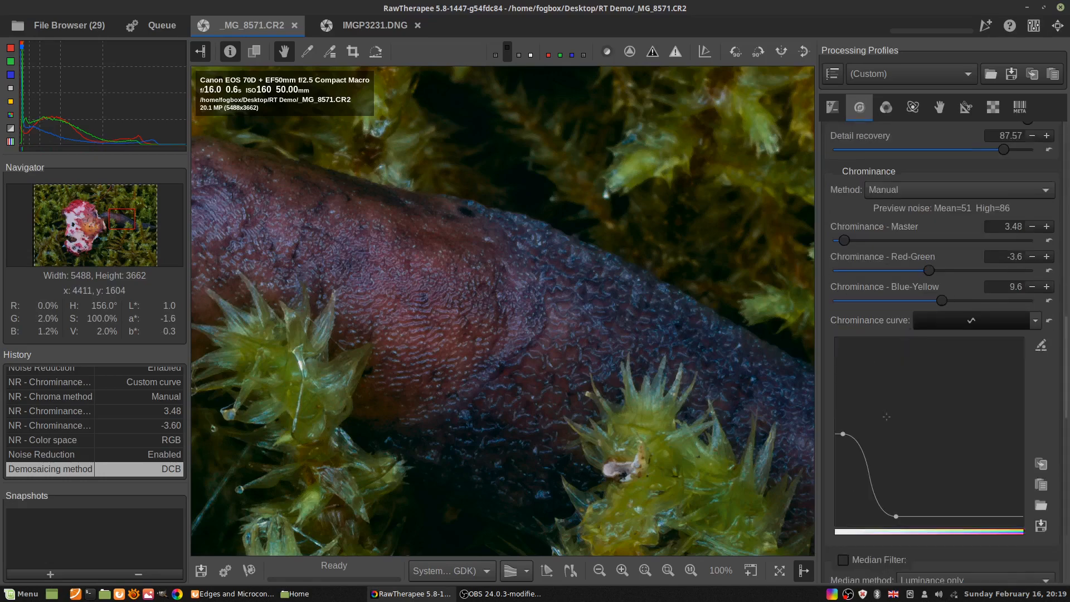
mouse_move(895, 517)
mouse_down()
mouse_move(890, 502)
mouse_move(892, 514)
mouse_up()
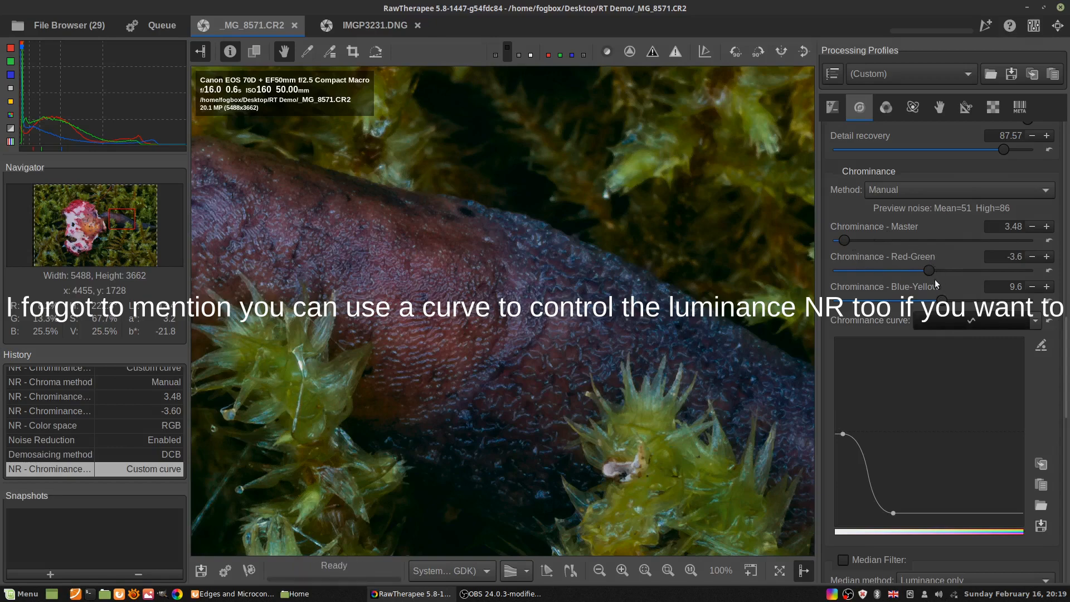
Switch to the woodpecker photo IMGP3231.DNG and enable Defringe while viewing the bird's head and beak.
drag(1063, 375, 1067, 448)
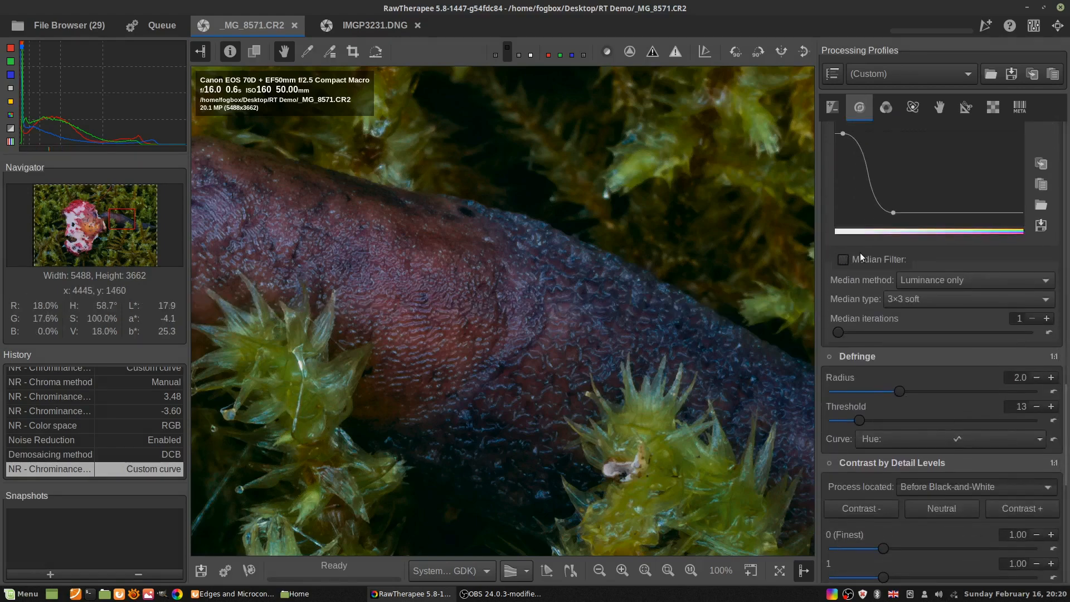
drag(1068, 361, 1067, 465)
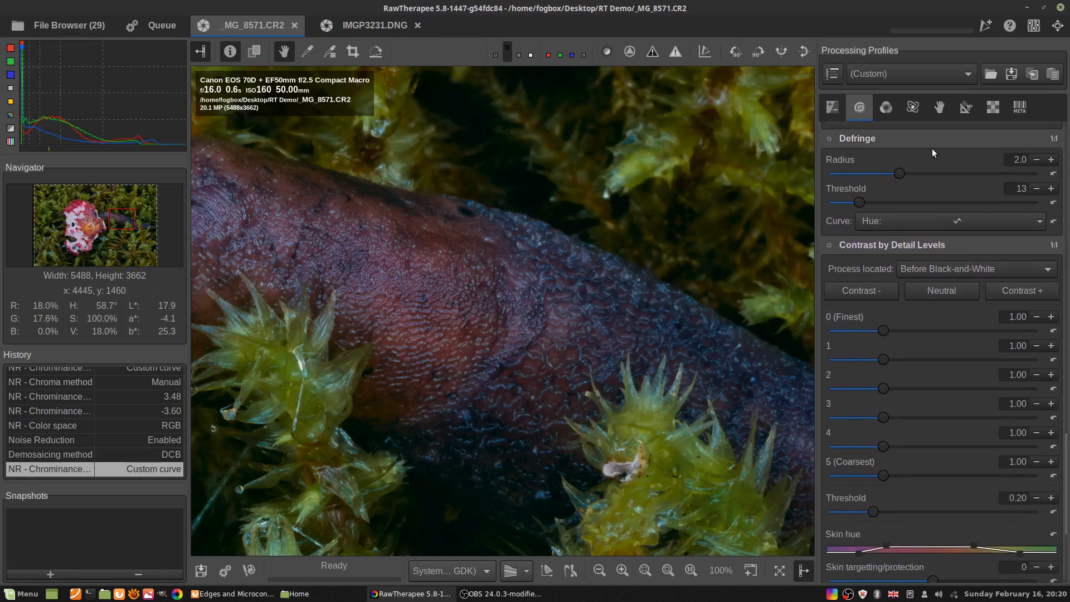
click(340, 25)
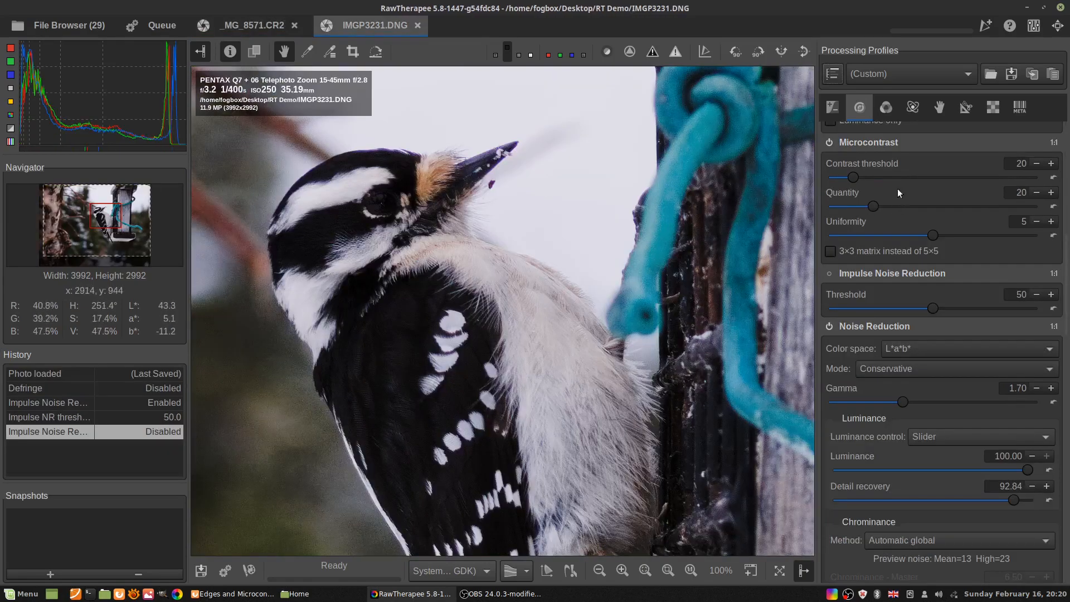
scroll(898, 343, down, 10)
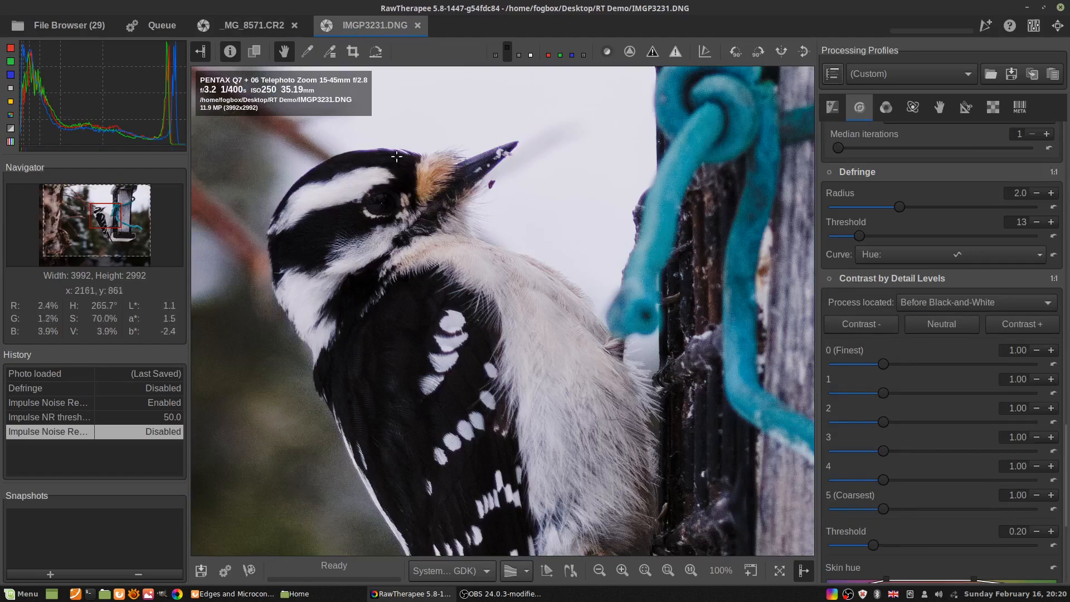
scroll(405, 188, up, 2)
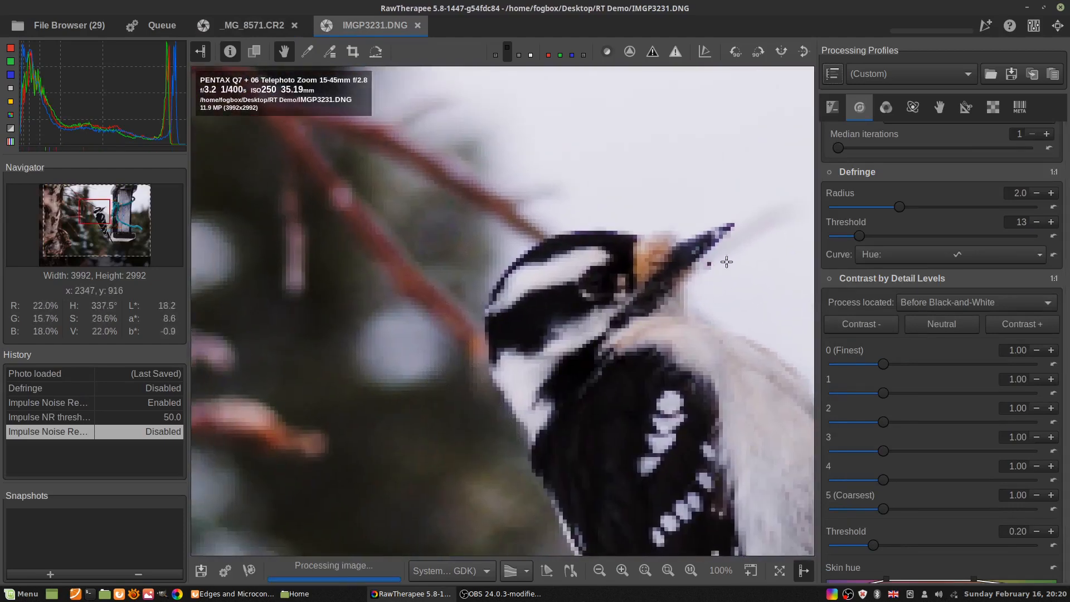
drag(719, 286, 698, 281)
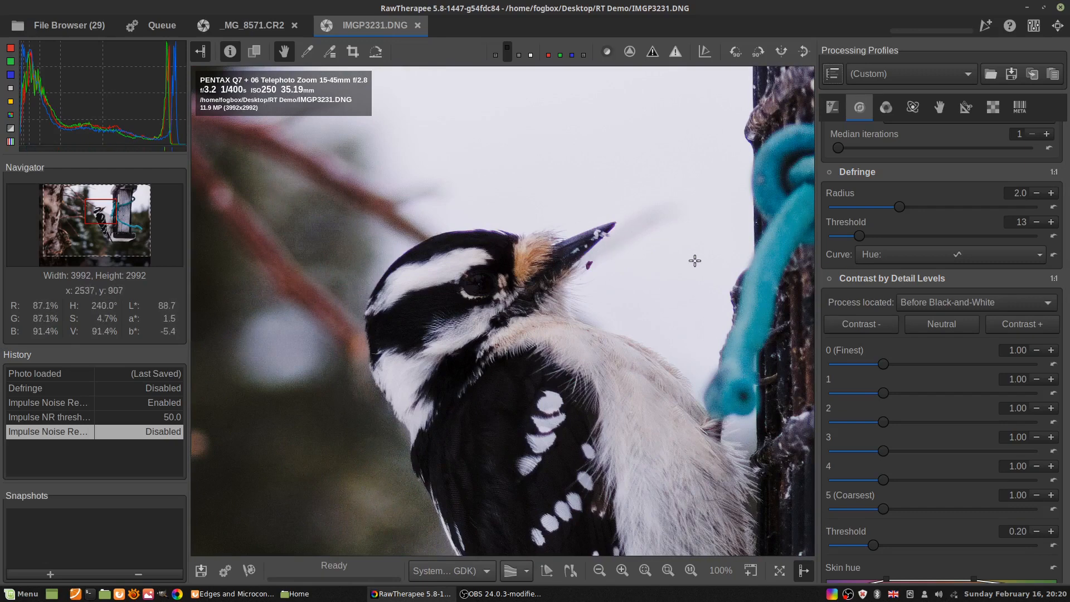
click(830, 173)
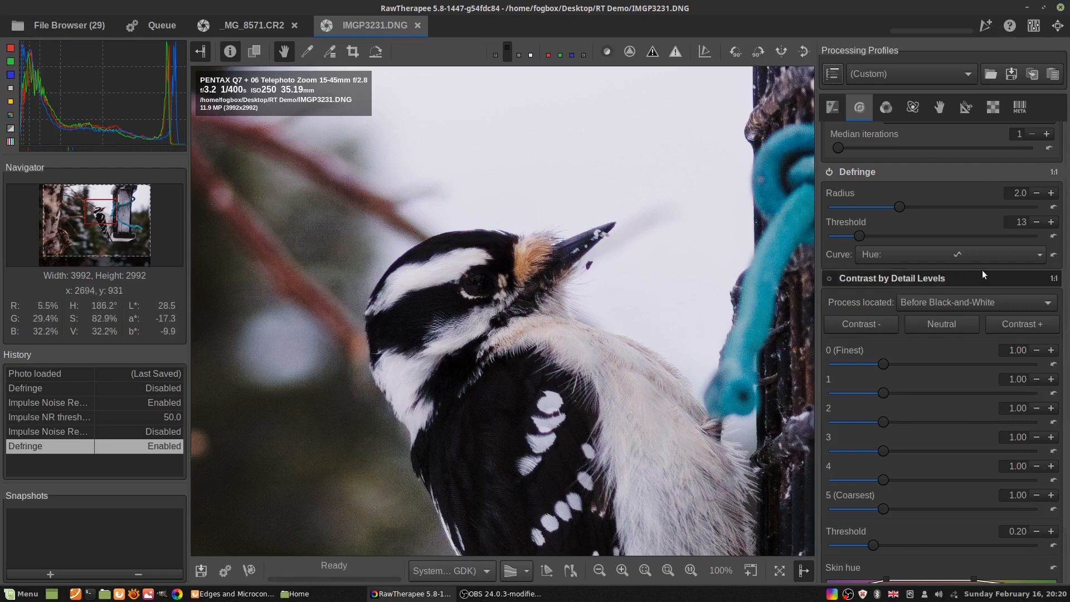
Show the Defringe hue curve and lower its purple control point to about half height.
click(1040, 256)
click(1029, 286)
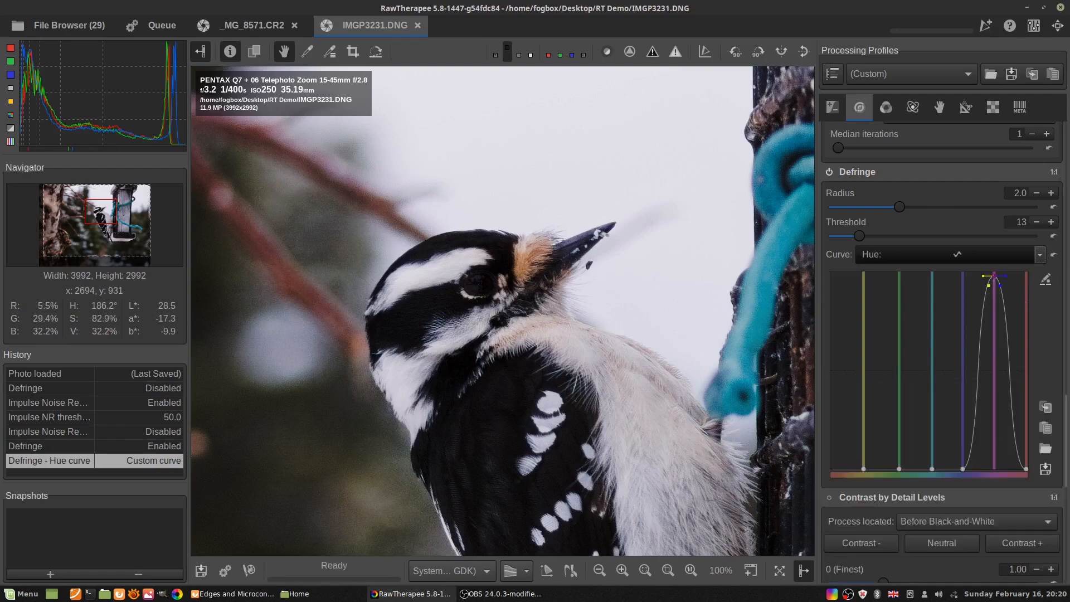
drag(993, 277, 995, 372)
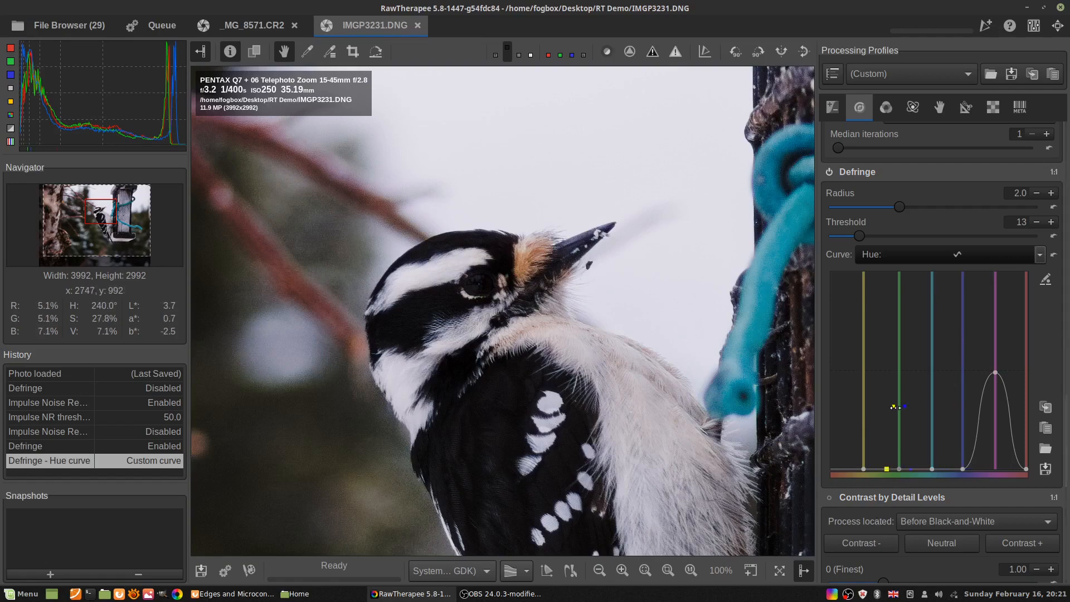
Check the whole woodpecker photo, then raise the purple point of the Defringe hue curve slightly above half height.
scroll(658, 378, down, 4)
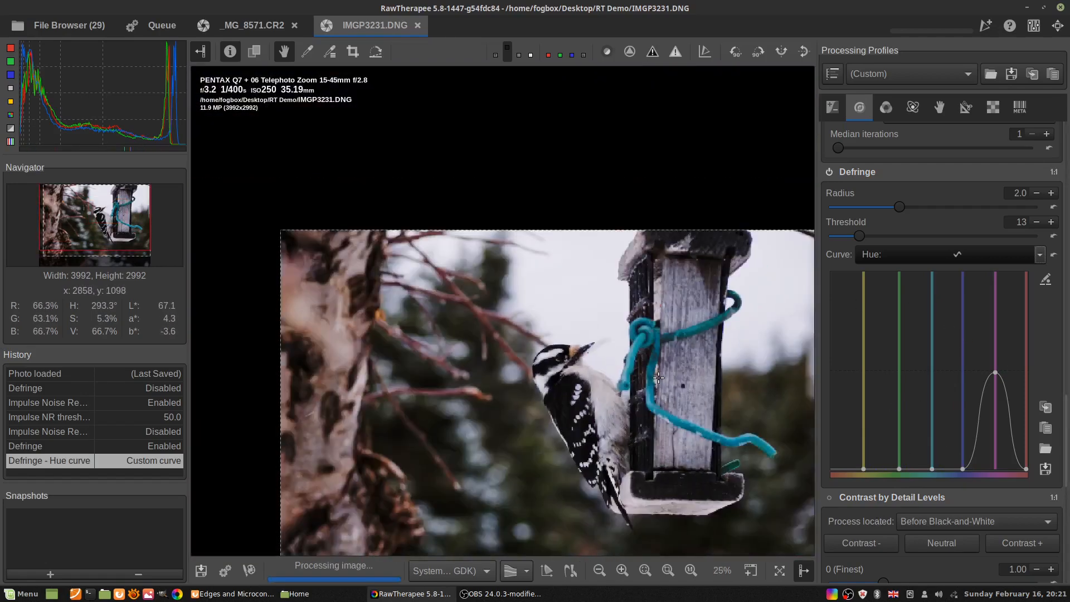
click(667, 571)
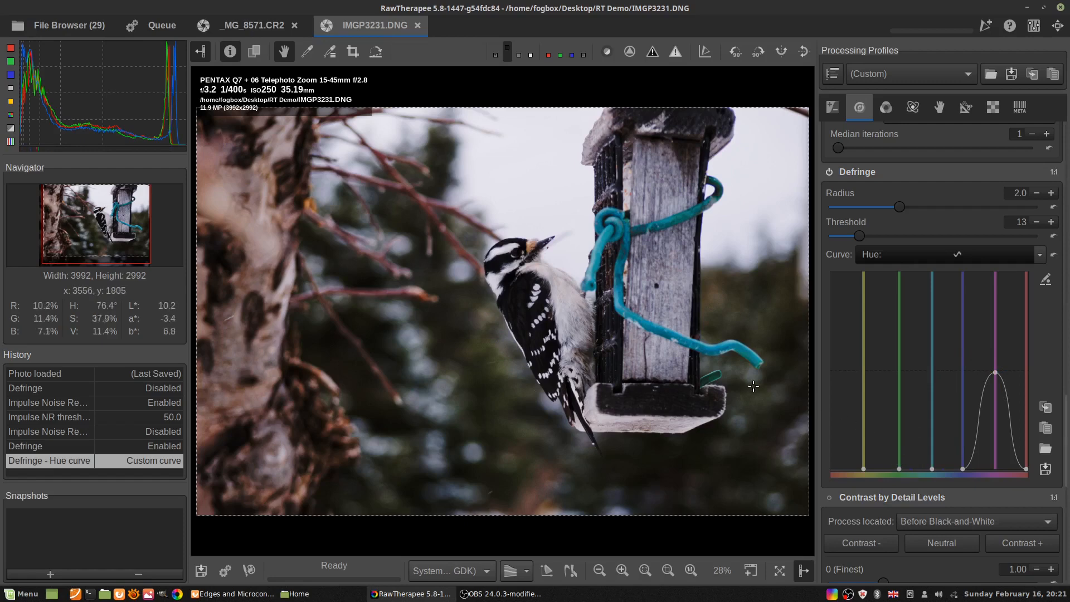
scroll(505, 271, up, 5)
scroll(505, 271, down, 3)
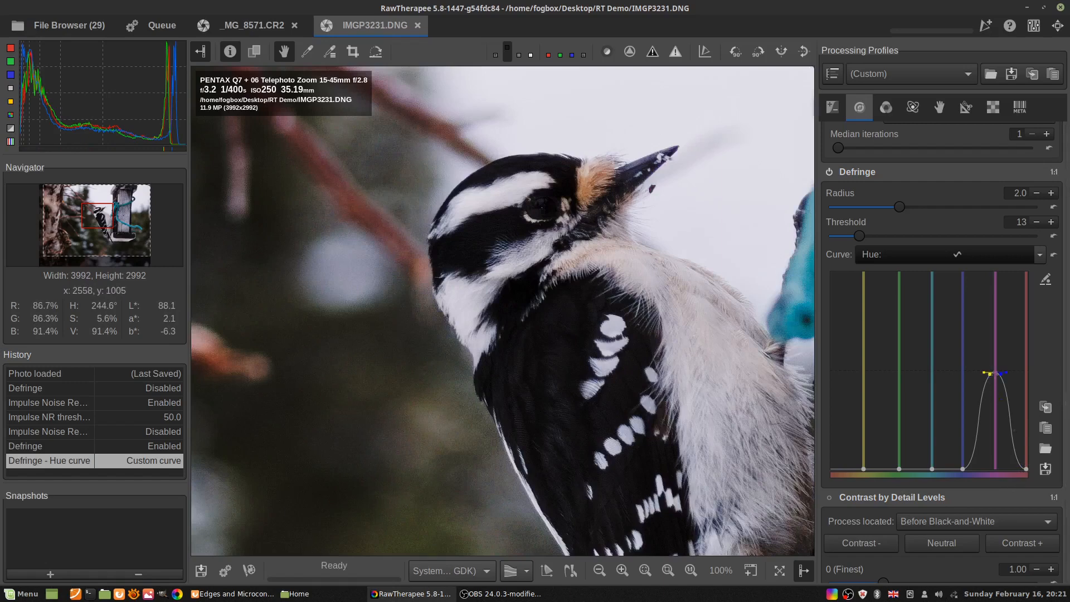
drag(989, 373, 985, 347)
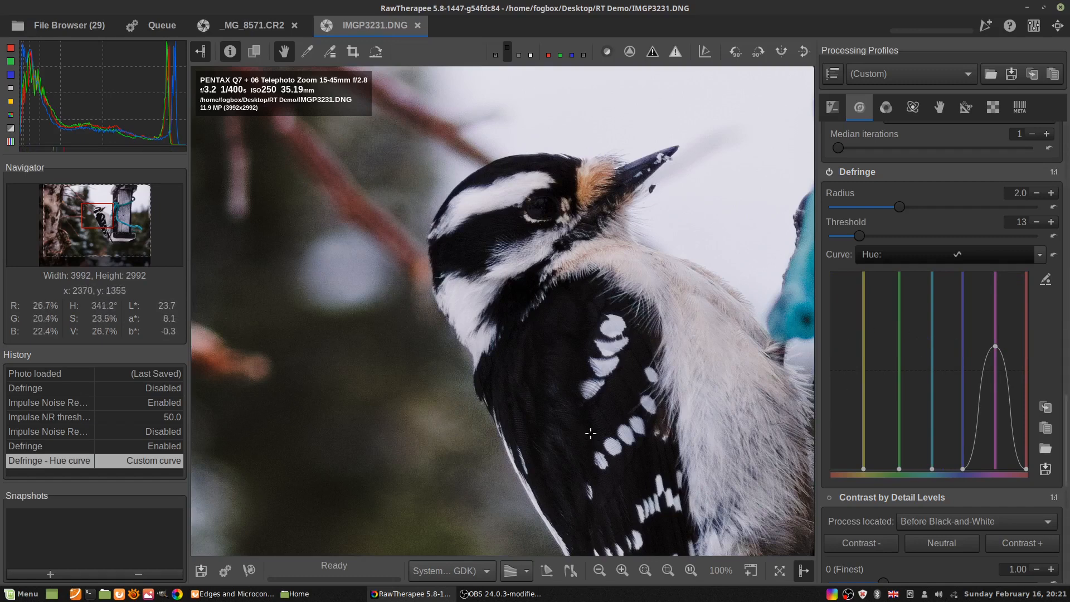
drag(990, 349, 993, 350)
Return to the slug photo _MG_8571.CR2 and enable Contrast by Detail Levels.
scroll(855, 447, down, 10)
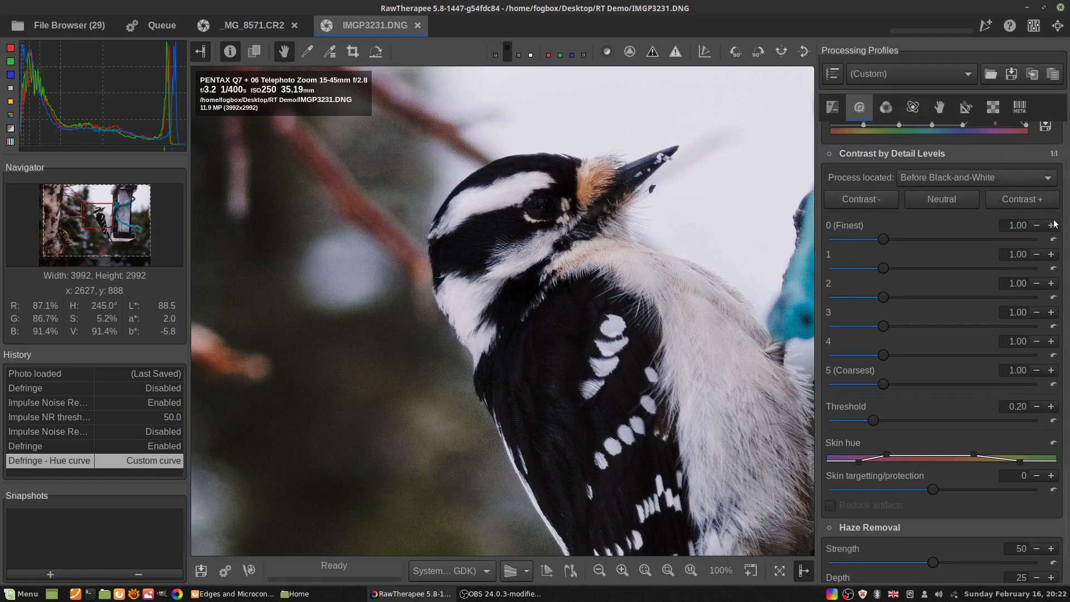
drag(1063, 491, 1057, 117)
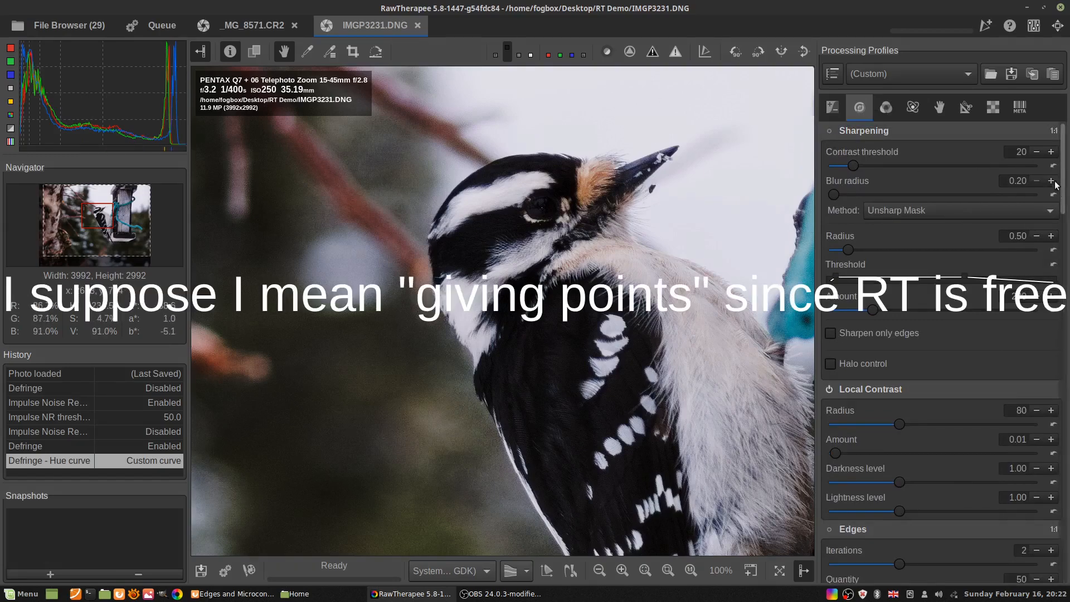
drag(1062, 201, 1064, 508)
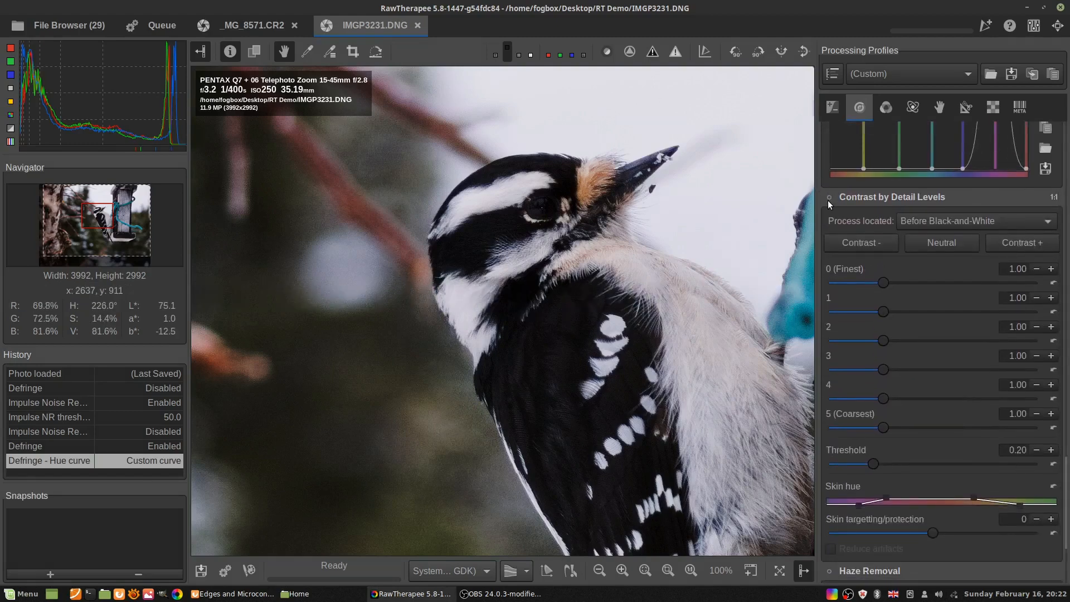
click(245, 23)
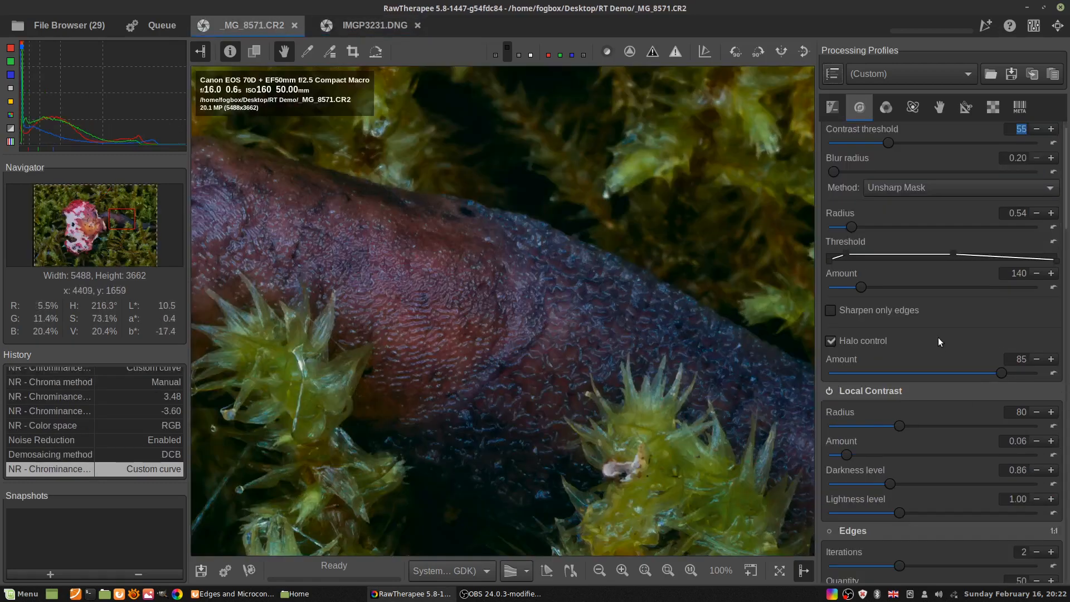
scroll(944, 353, down, 5)
scroll(944, 354, down, 5)
scroll(858, 326, down, 5)
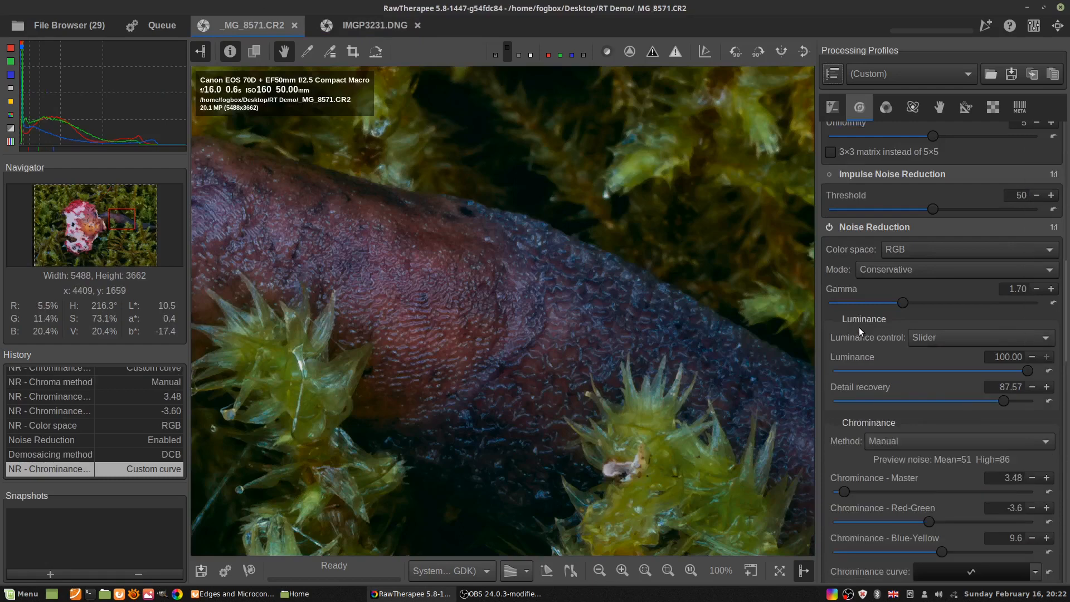
scroll(858, 326, down, 8)
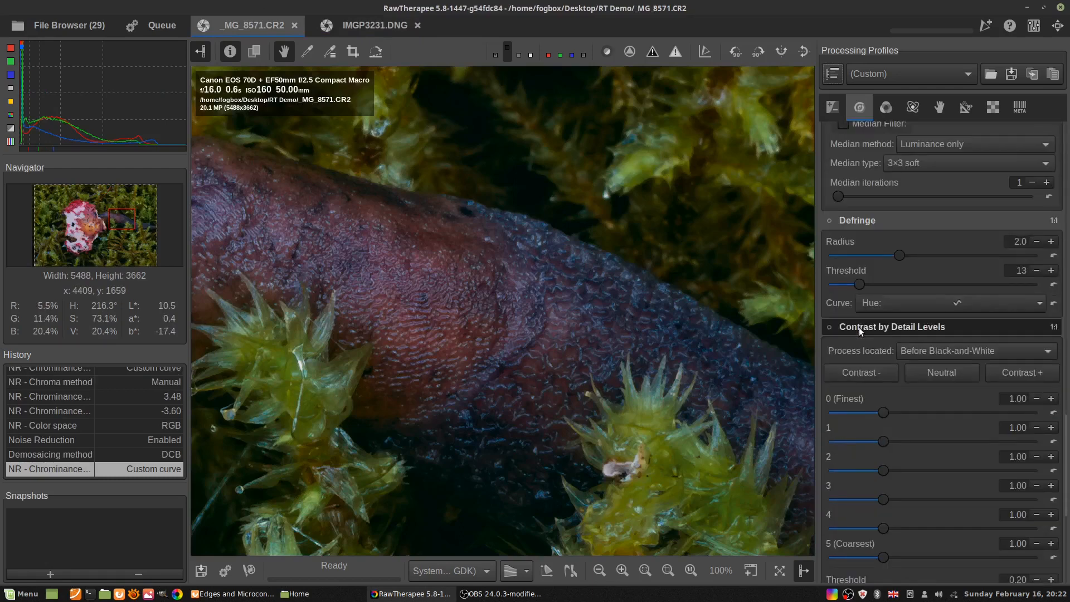
scroll(858, 327, down, 2)
scroll(858, 327, up, 4)
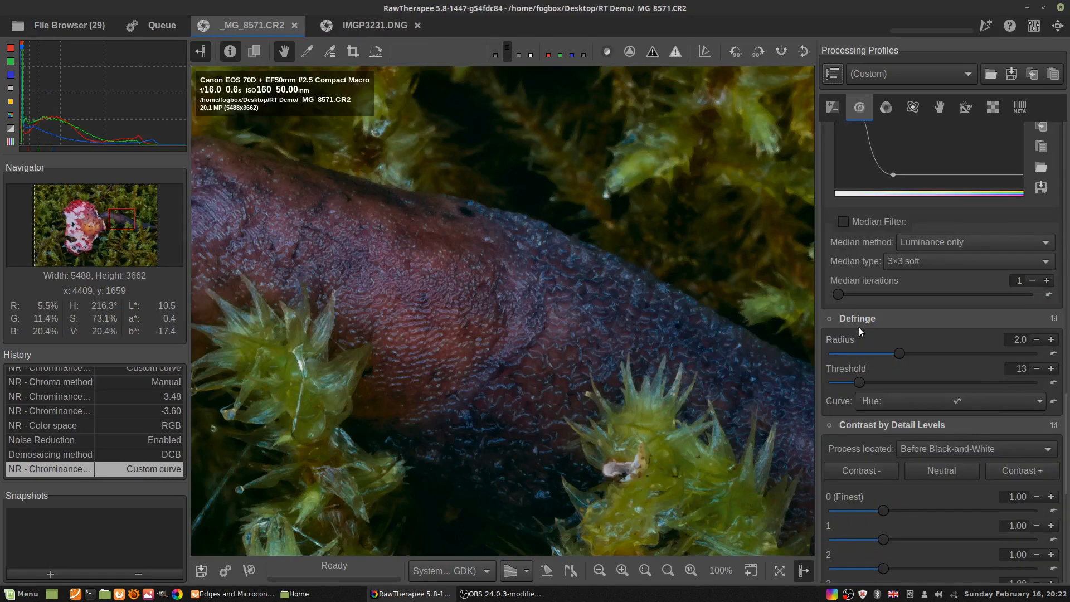
scroll(917, 381, down, 6)
scroll(888, 356, down, 1)
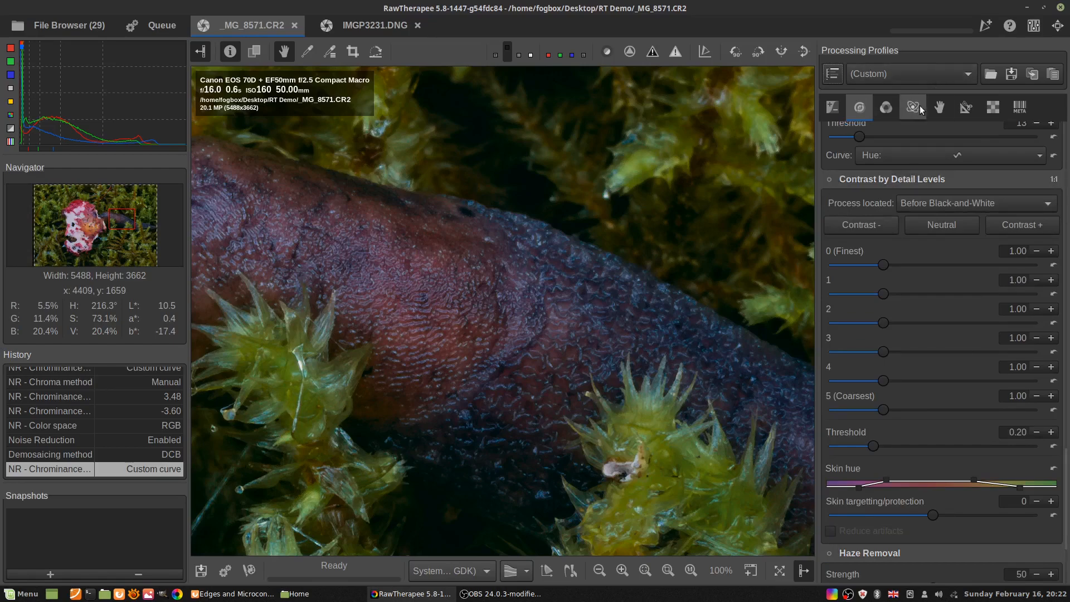
click(829, 179)
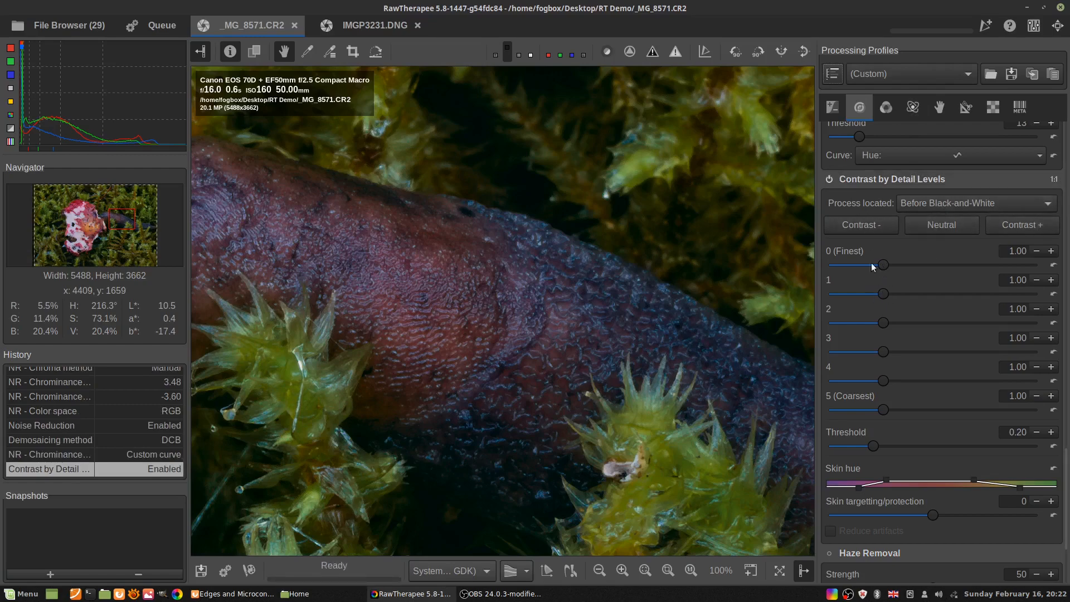
Try raising detail level 0 (Finest) to 2.11 and other strengths, then reset it to 1.00.
drag(883, 265, 935, 262)
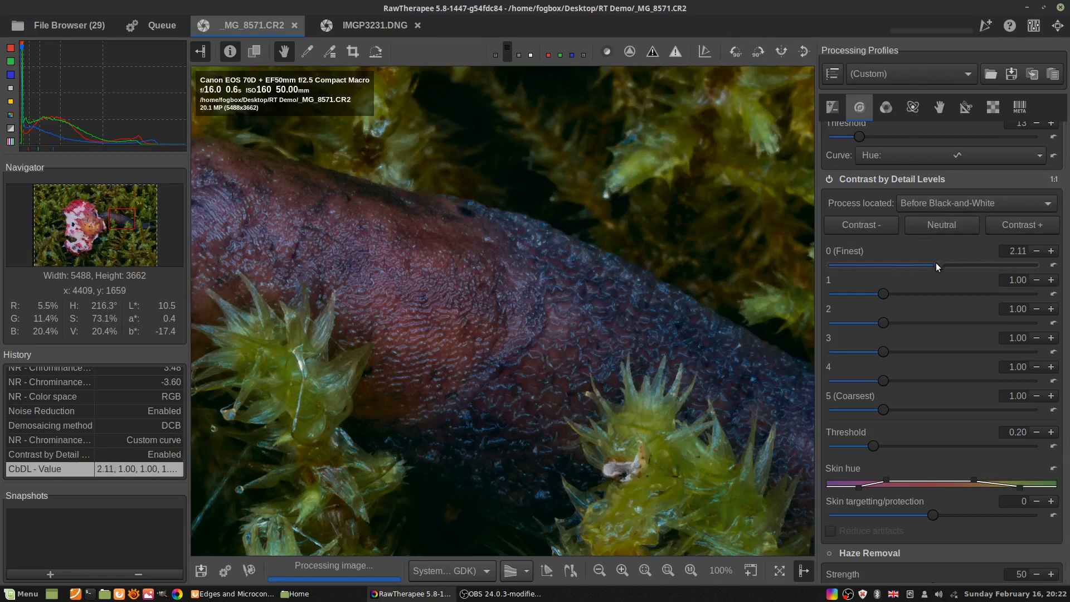
drag(935, 262, 958, 271)
drag(923, 266, 949, 272)
click(1053, 265)
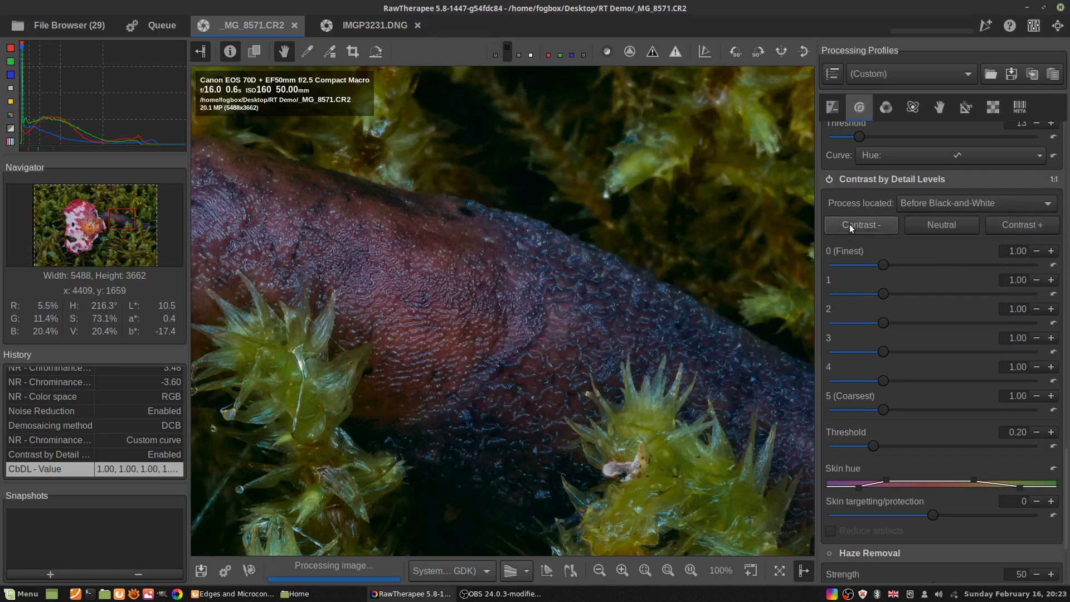
Increase the contrast of all detail levels in four increments, reaching 2.20, 2.00, 1.80, 1.60, 1.40 and 1.20 from finest to coarsest.
click(992, 223)
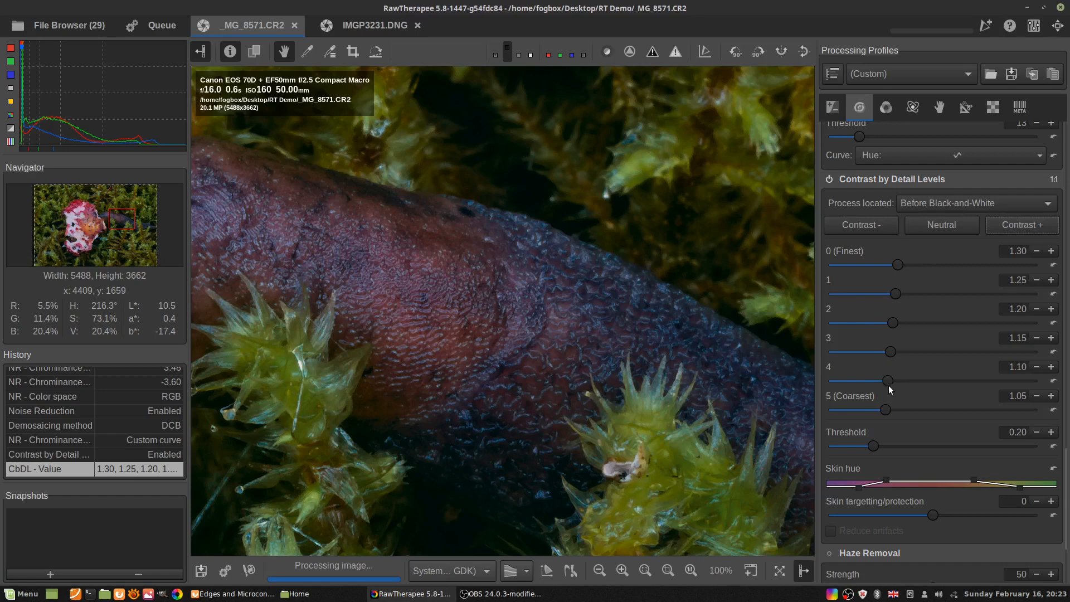
click(1015, 220)
click(1015, 220)
click(1015, 222)
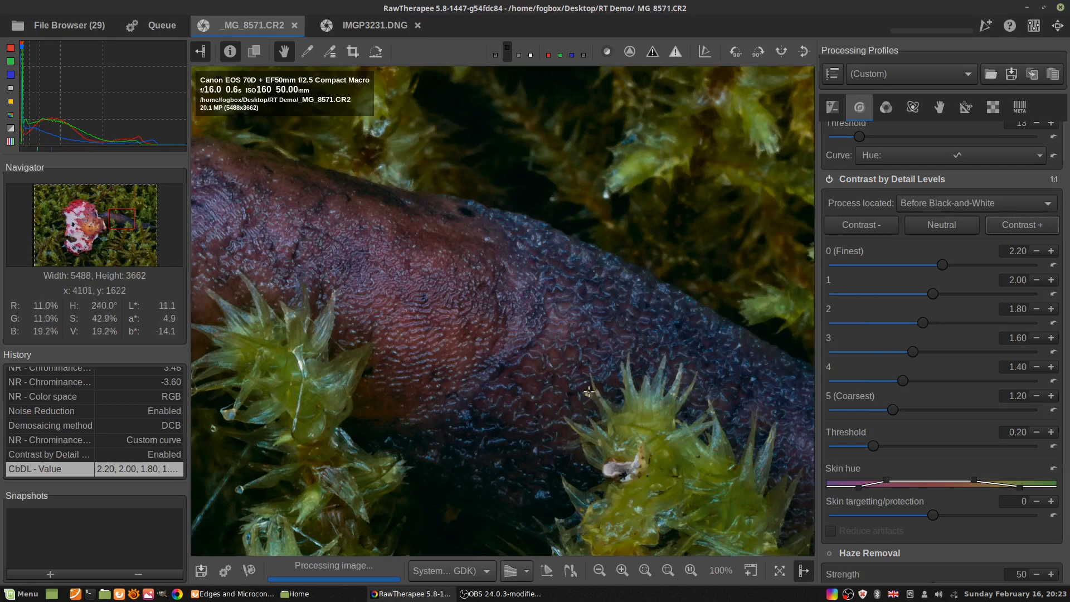
Lower the contrast of all detail levels in three increments, then reset every level to the neutral 1.00.
click(873, 227)
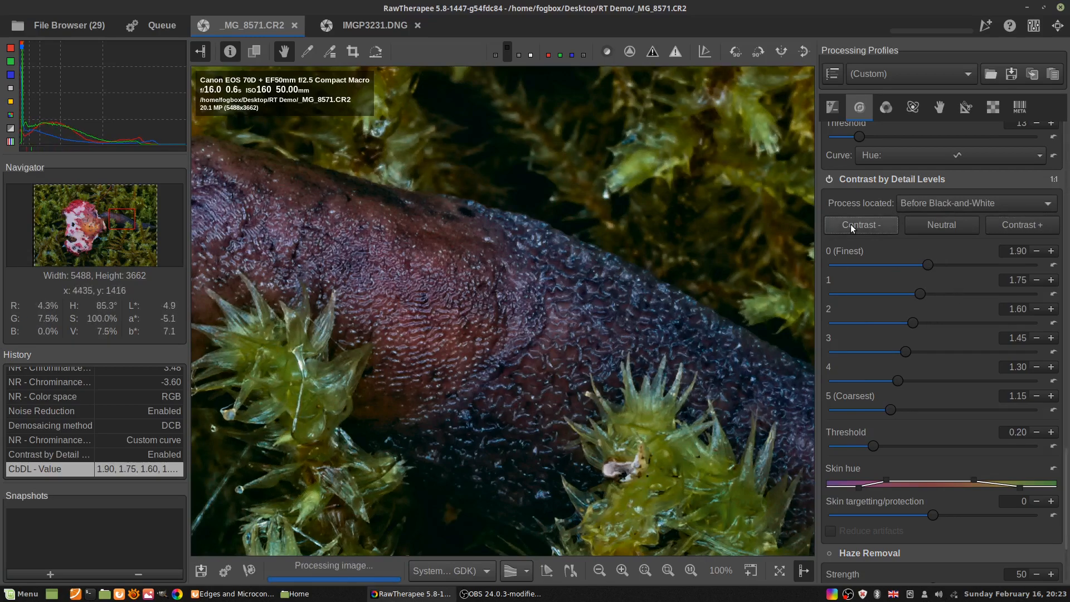
click(850, 224)
click(850, 224)
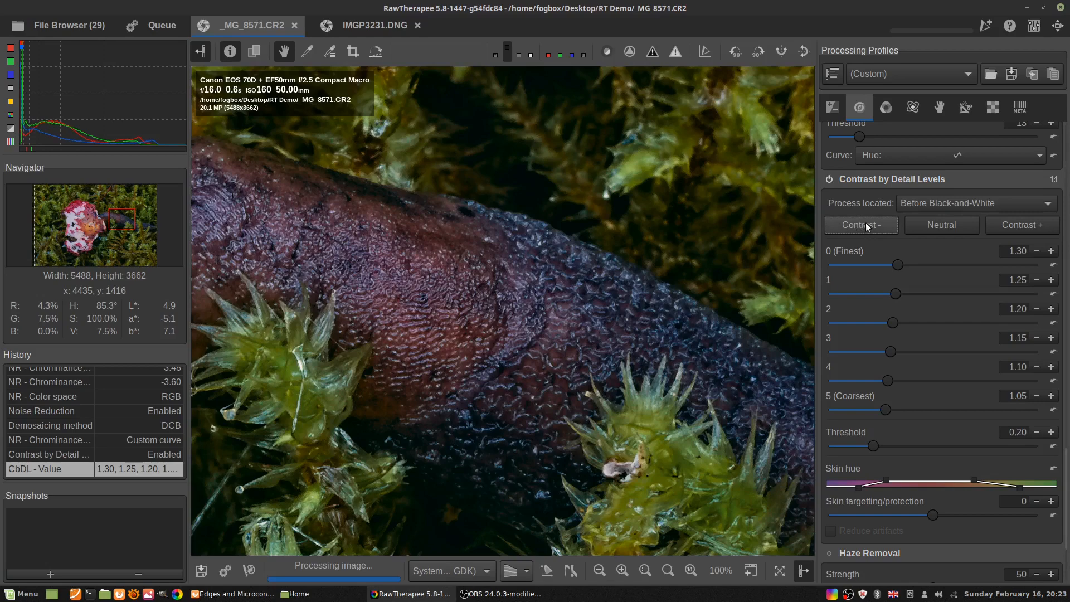
click(941, 225)
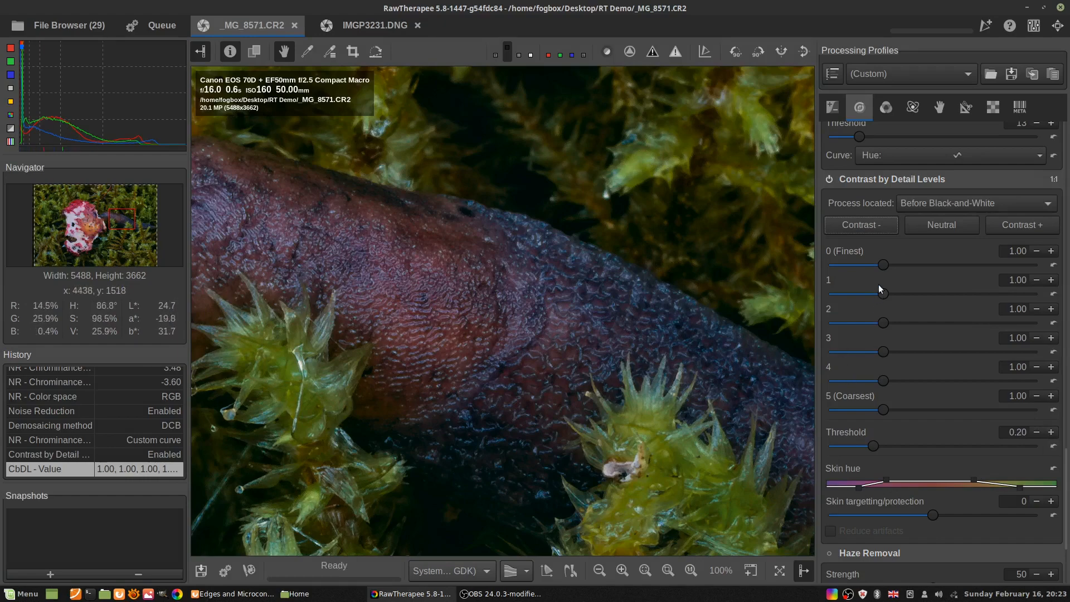
Try detail levels 0, 1 and 2 at 1.41, 1.15 and 1.24 on the slug's skin, then reset all three to 1.00.
drag(883, 265, 902, 266)
drag(875, 323, 909, 299)
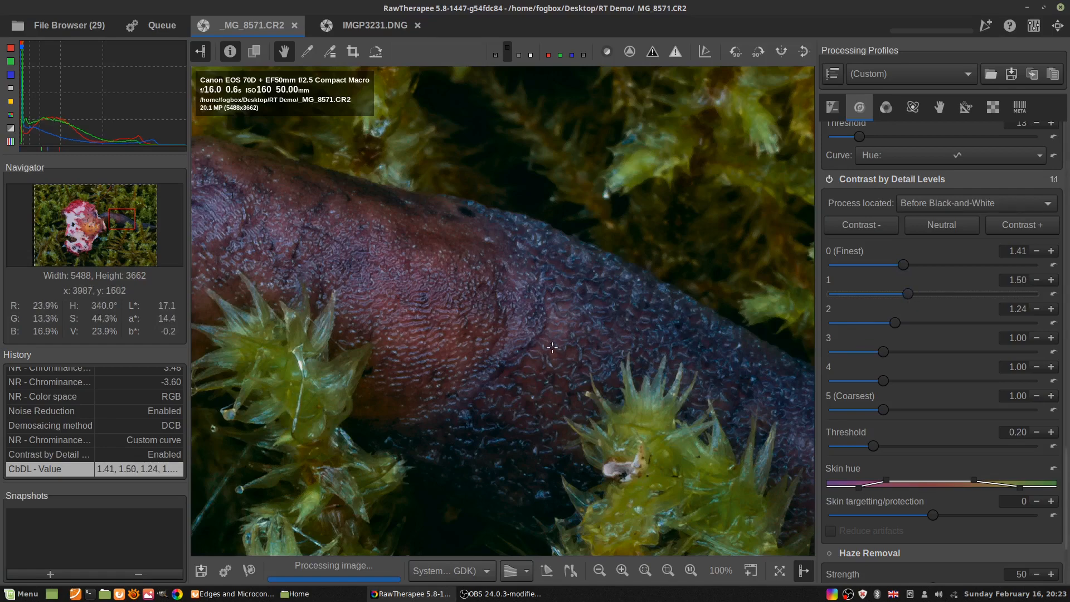
drag(908, 294, 902, 295)
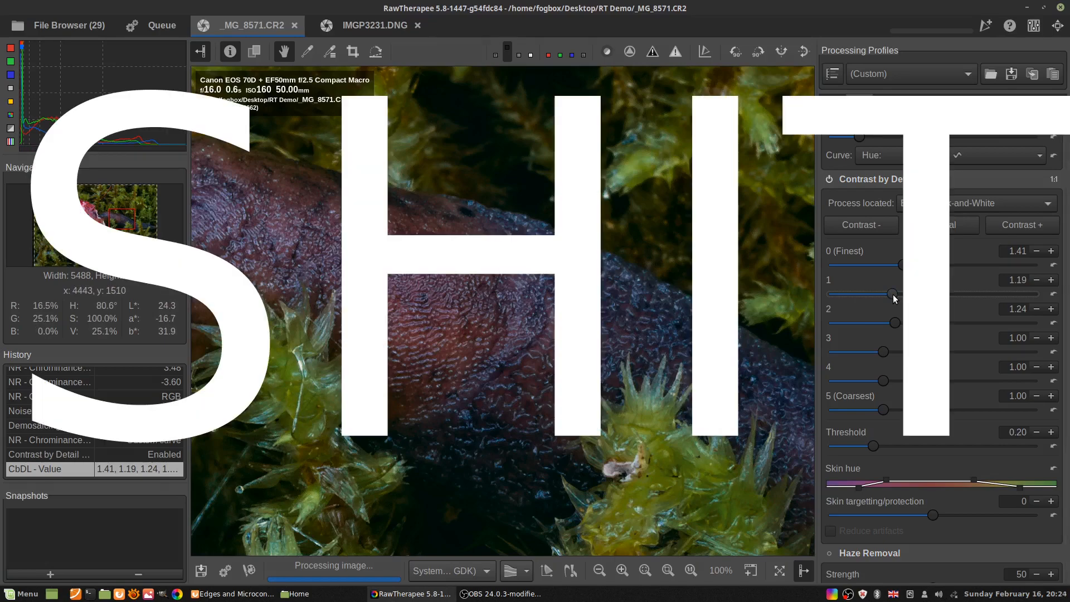
drag(893, 296, 891, 295)
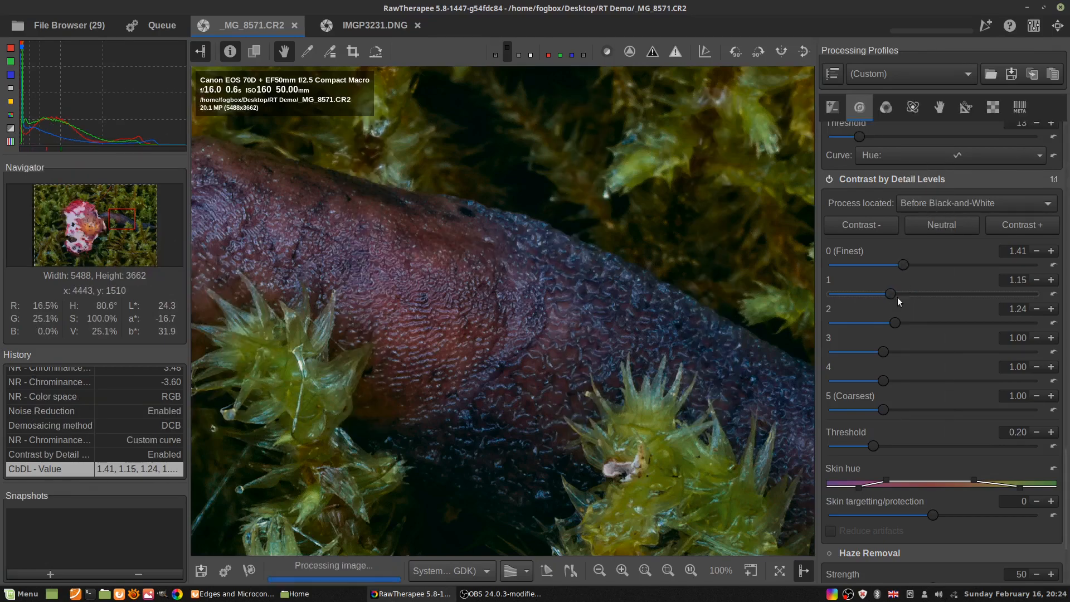
drag(905, 263, 878, 259)
click(1054, 265)
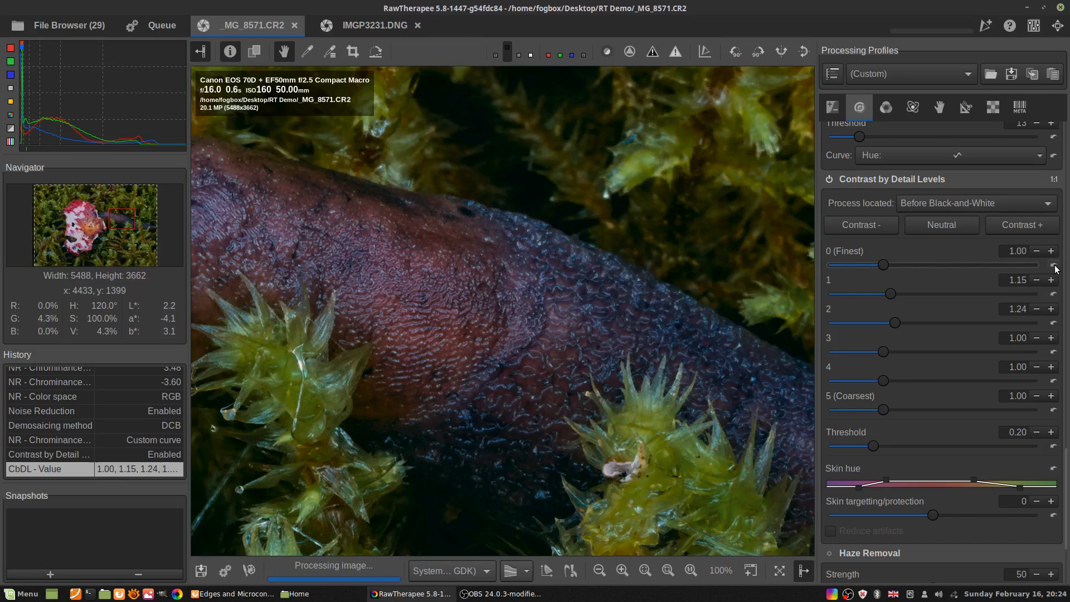
click(1053, 294)
click(1053, 323)
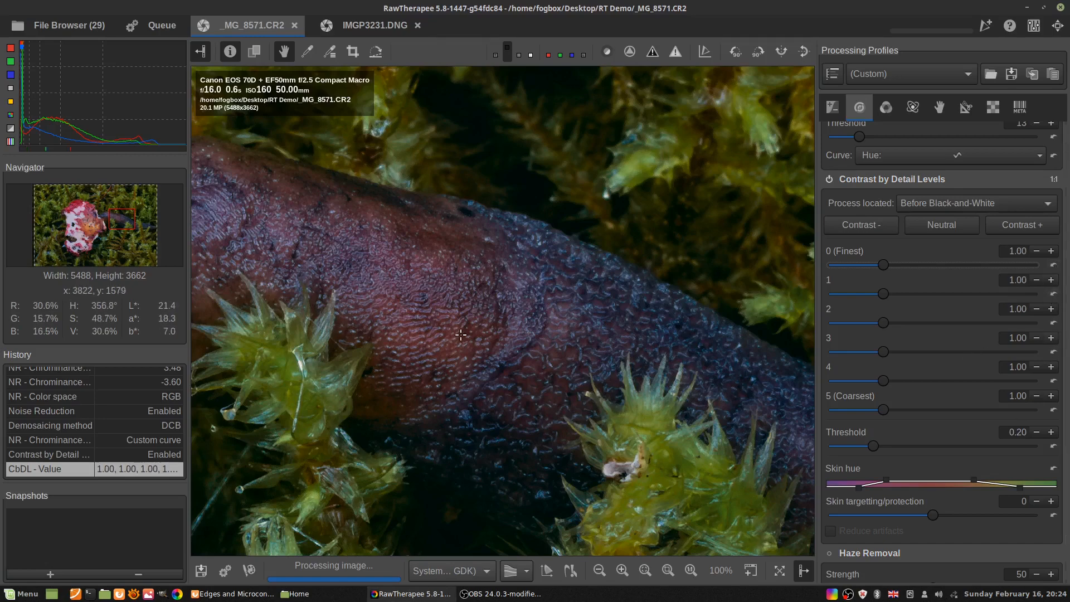
Try raising detail level 4 to 1.73 and 1.92 while viewing most of the photo, then reset it to 1.00.
scroll(461, 334, down, 4)
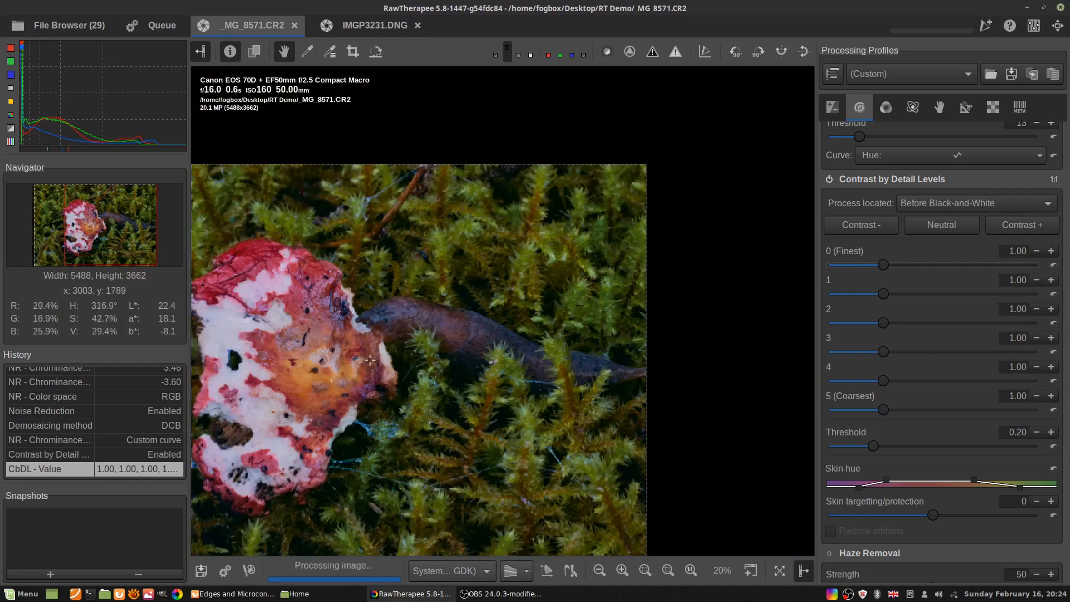
scroll(578, 317, up, 1)
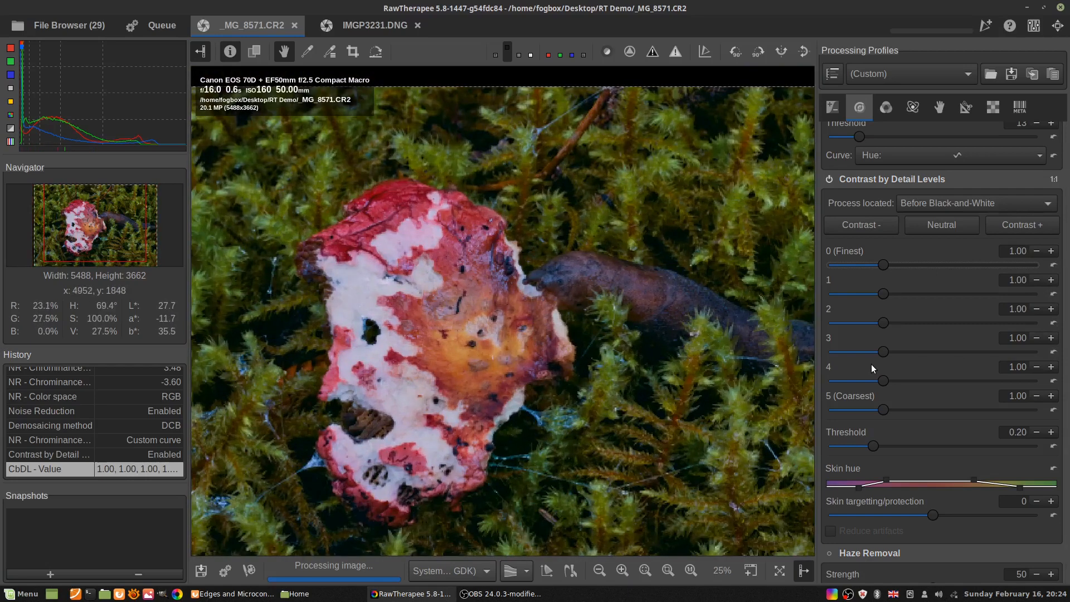
drag(885, 380, 921, 384)
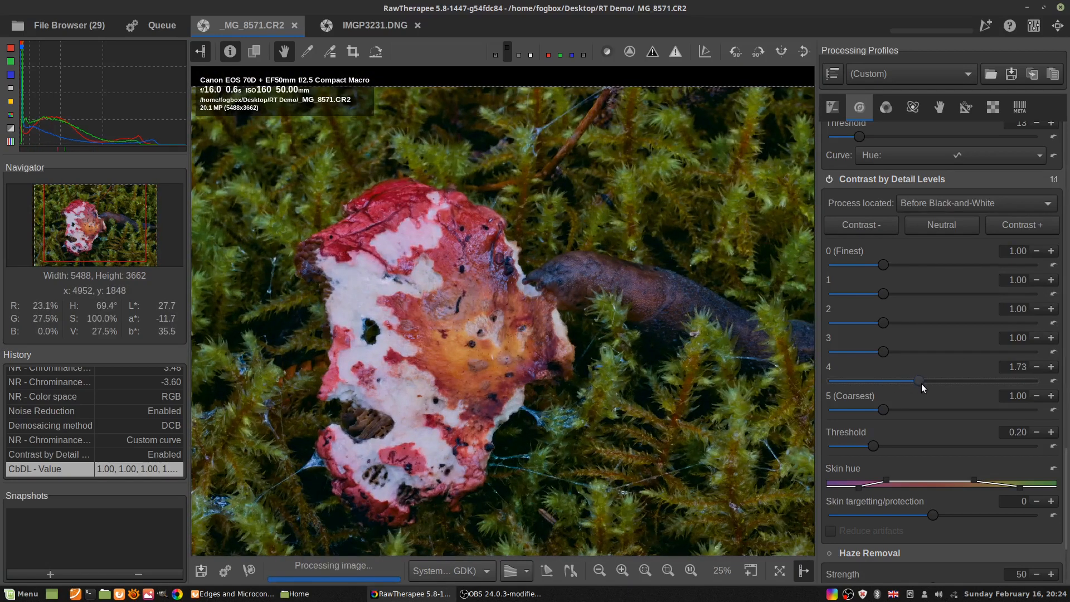
mouse_move(921, 383)
mouse_down()
mouse_move(968, 382)
mouse_move(930, 378)
mouse_up()
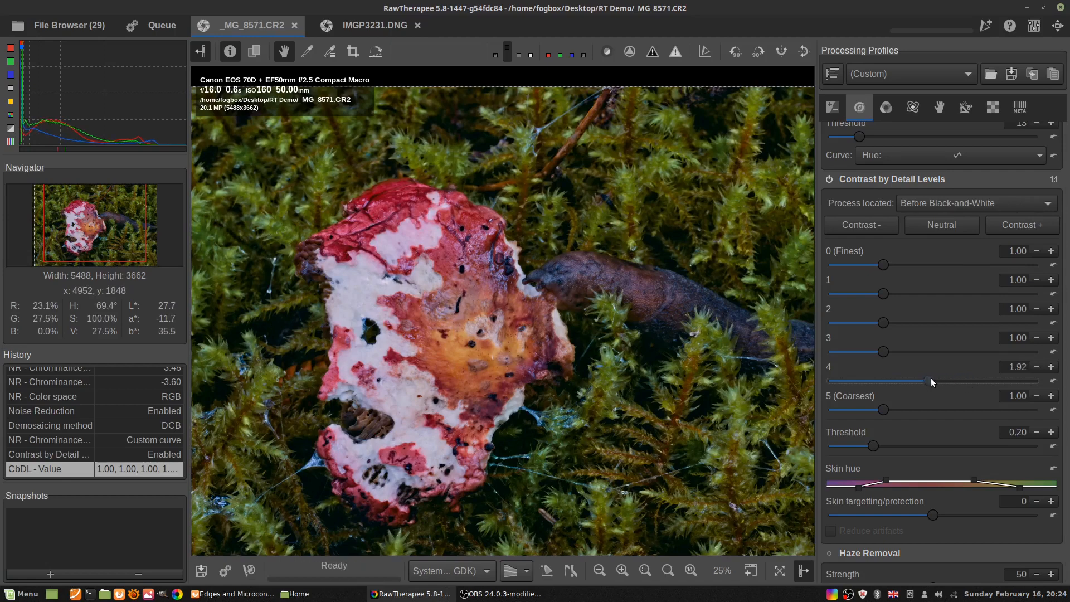
click(1053, 381)
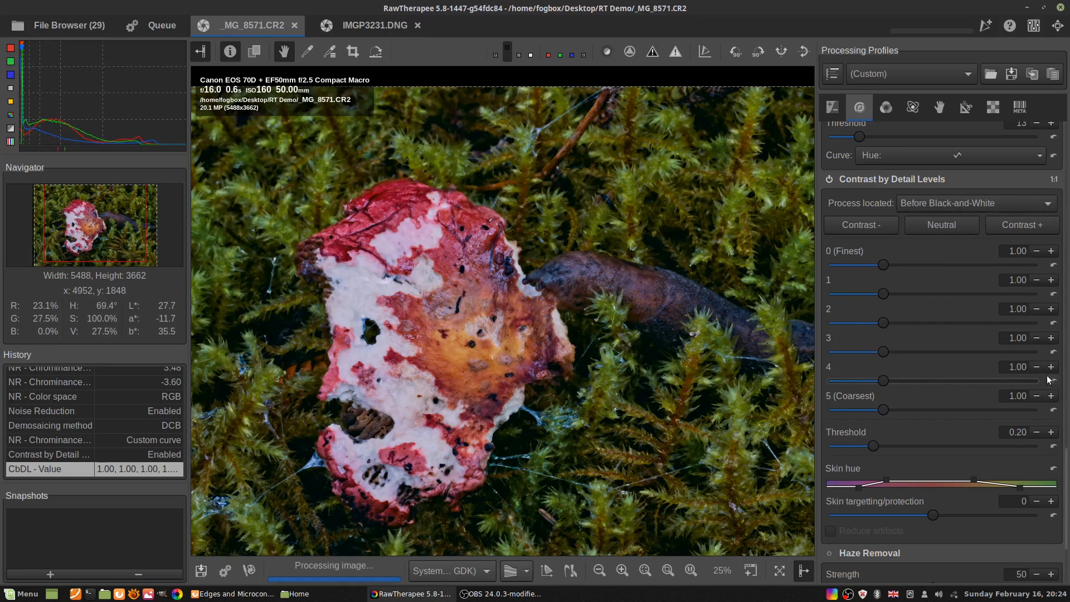
Try detail level 0 (Finest) at 1.30 and level 1 at 1.18 on the slug's head, then reset both to 1.00.
scroll(567, 284, up, 4)
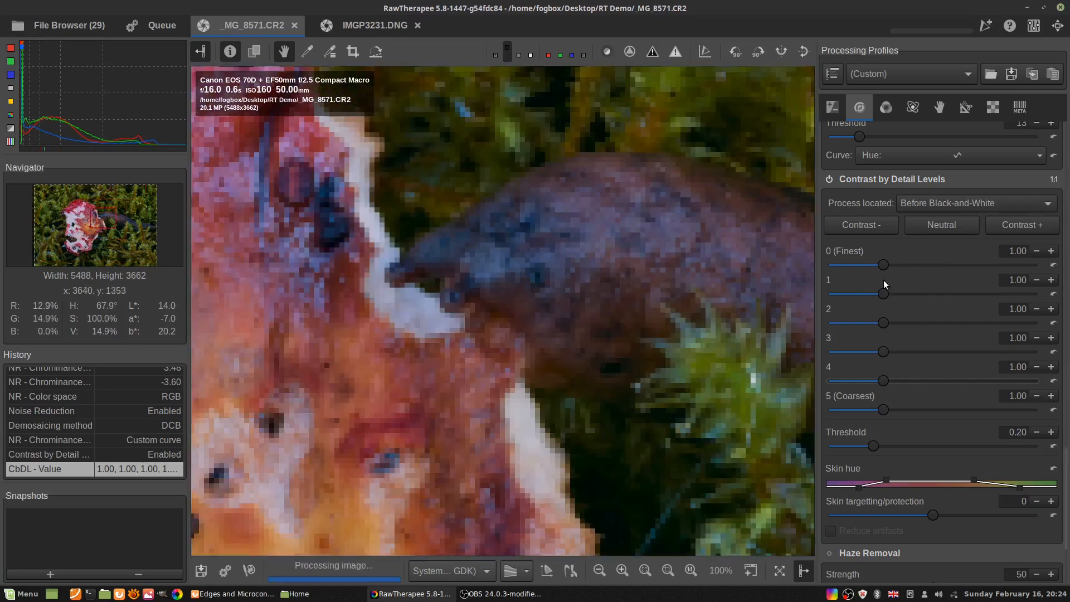
drag(882, 265, 892, 266)
drag(893, 265, 888, 295)
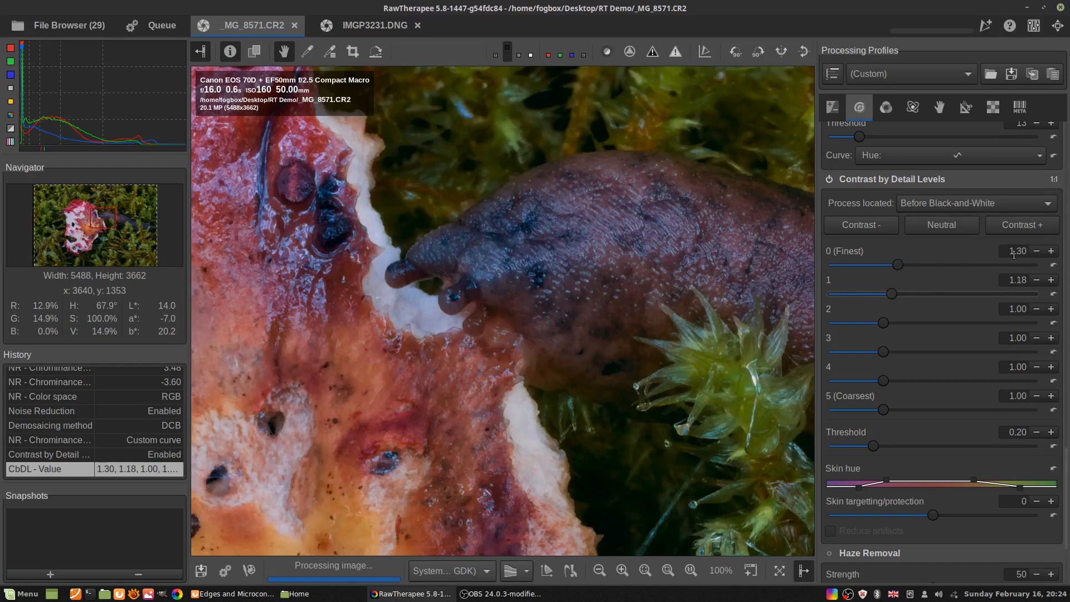
click(1053, 265)
click(1053, 294)
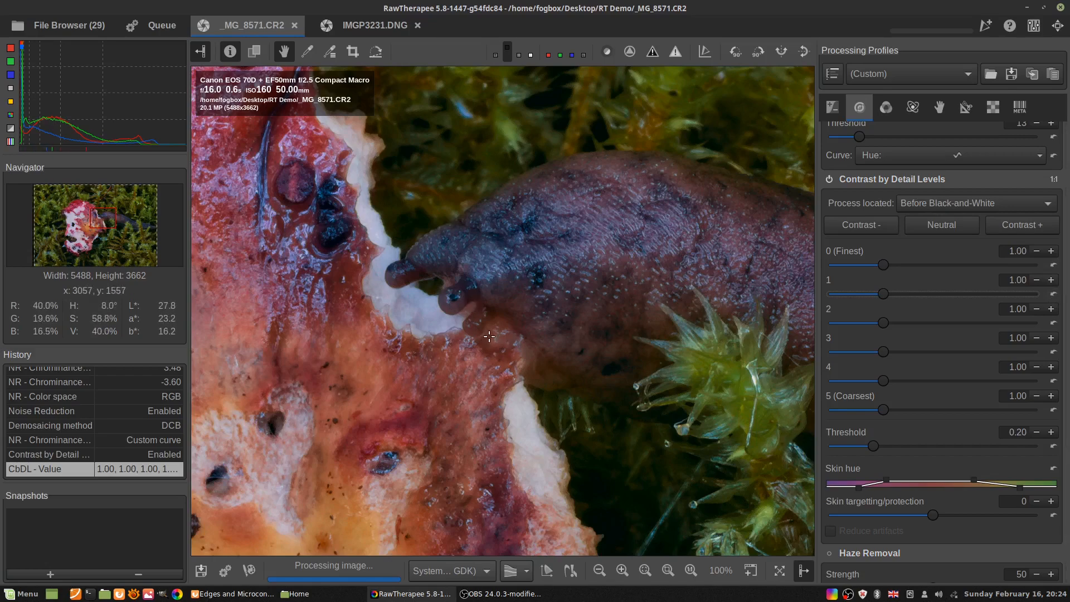
Increase the contrast of all detail levels by one increment, giving 1.30, 1.25, 1.20, 1.15, 1.10 and 1.05, and check the whole photo.
scroll(489, 336, down, 3)
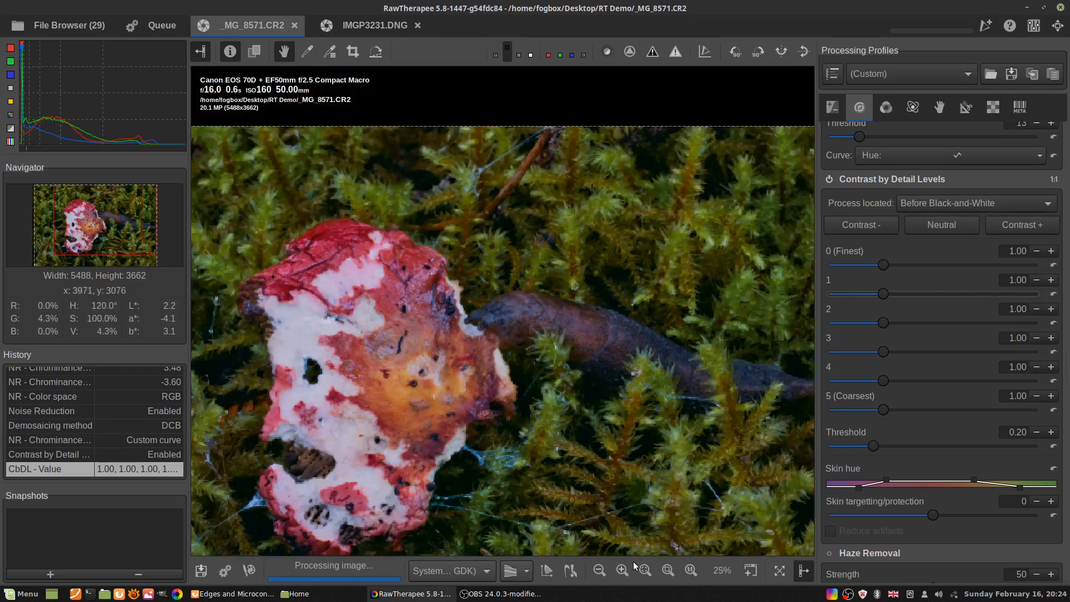
click(668, 571)
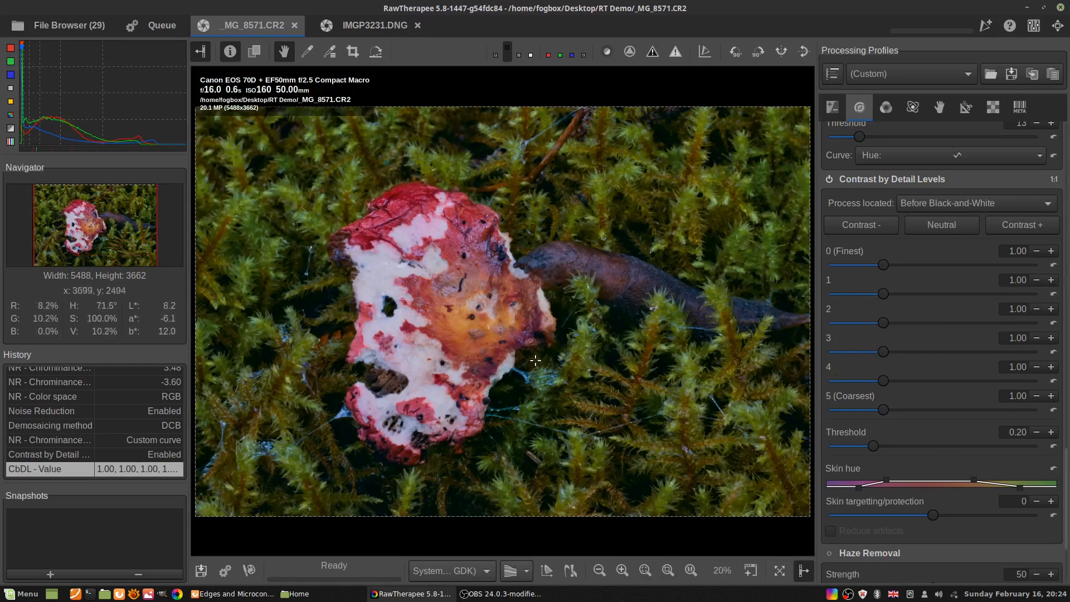
scroll(521, 273, up, 4)
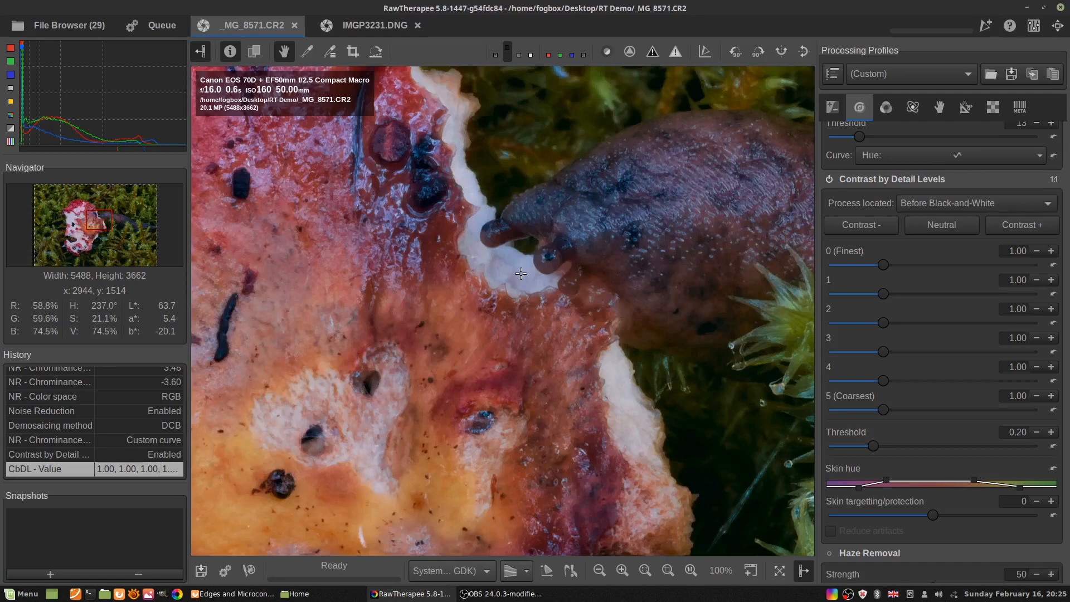
scroll(521, 273, down, 2)
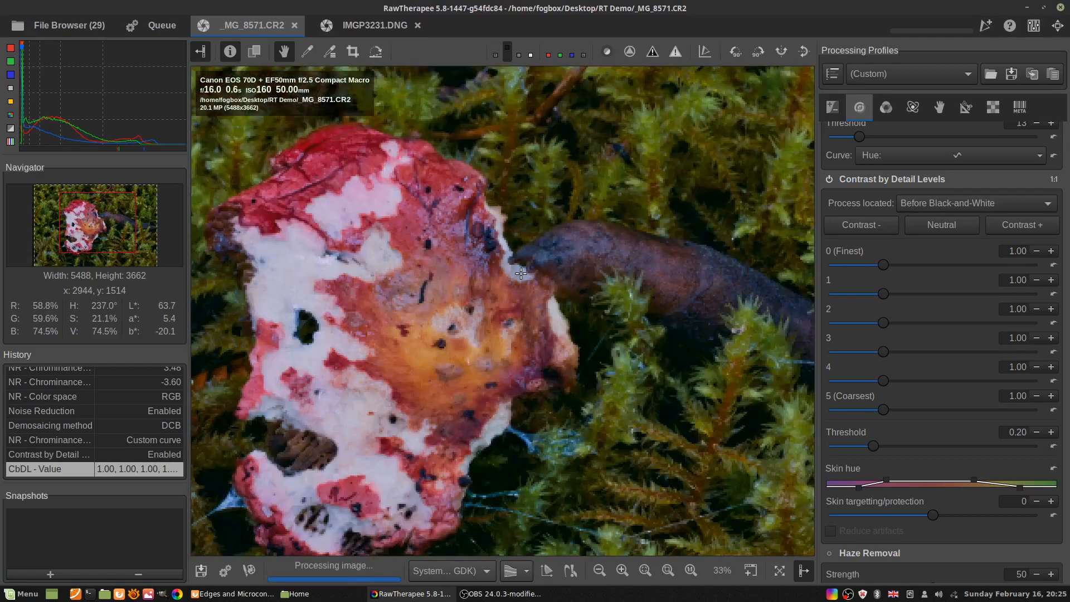
scroll(521, 273, down, 1)
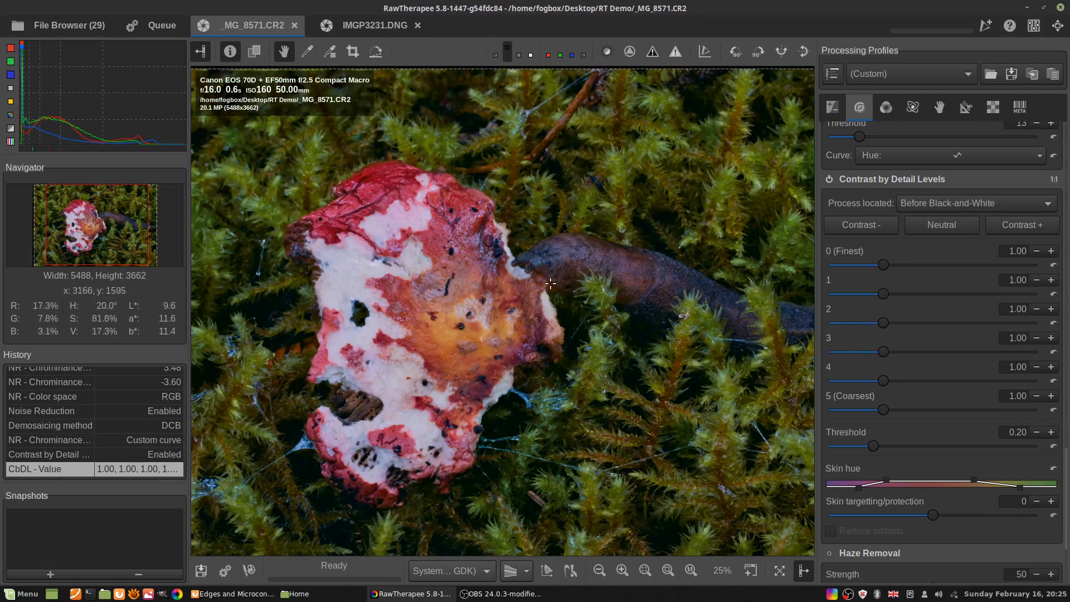
key(1)
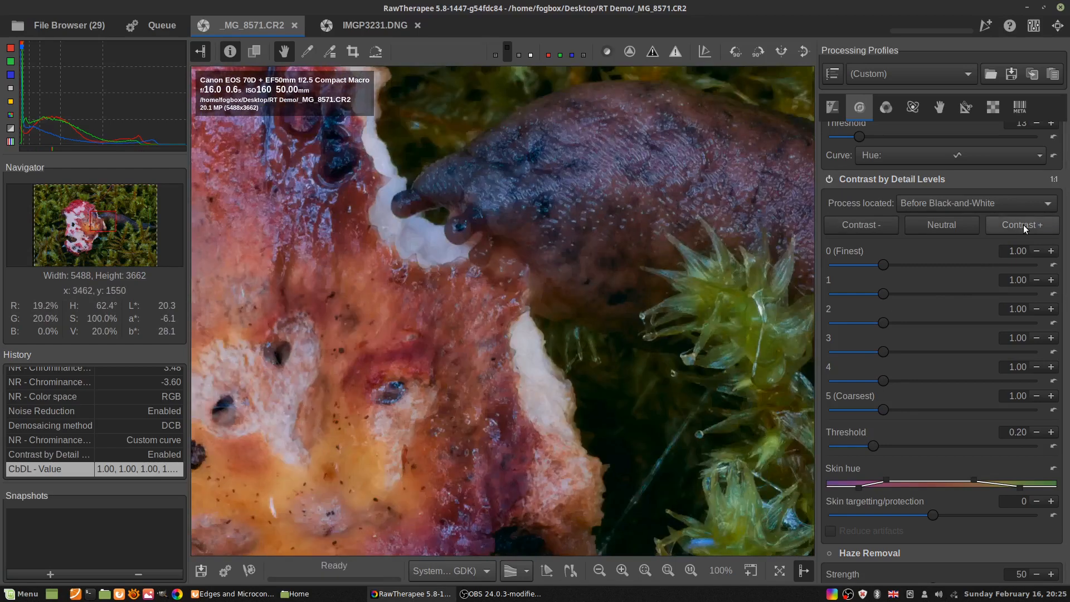
click(1023, 225)
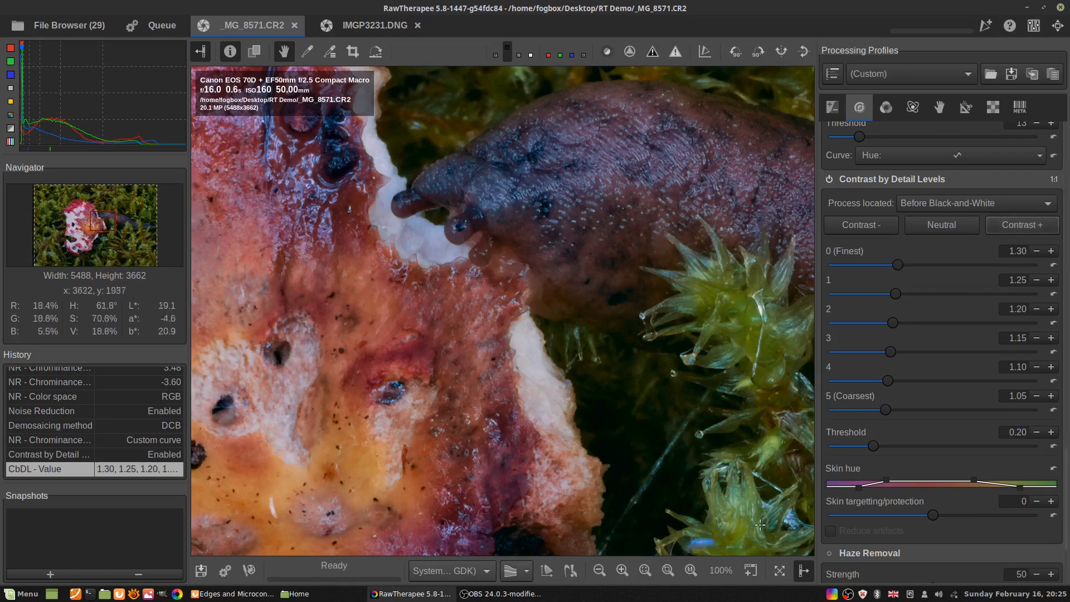
click(666, 567)
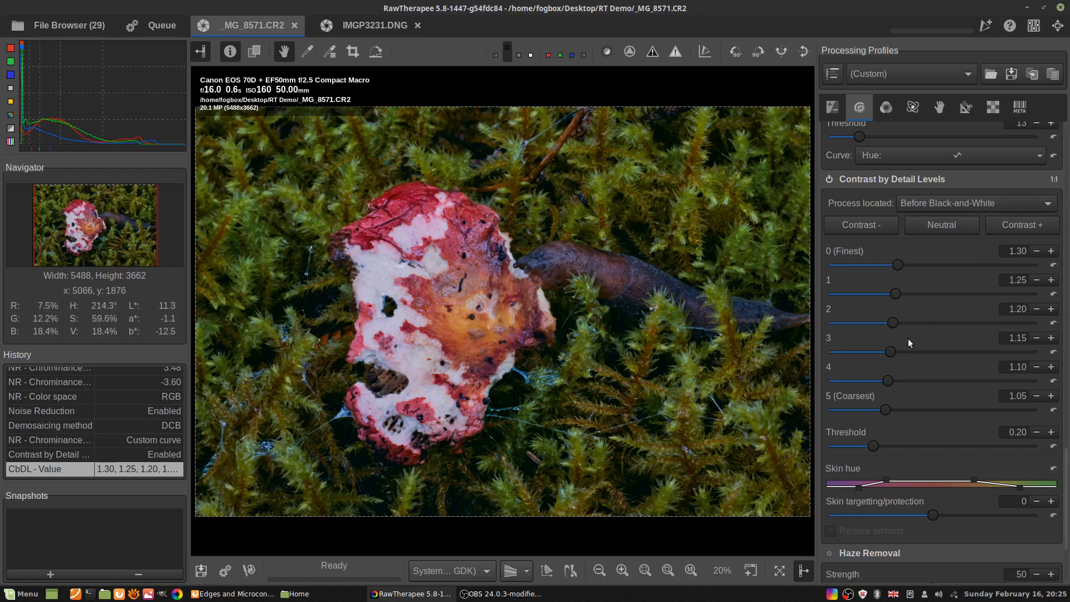
Enable Haze Removal for the whole photo, switching it off and on again to compare its effect.
scroll(904, 400, down, 5)
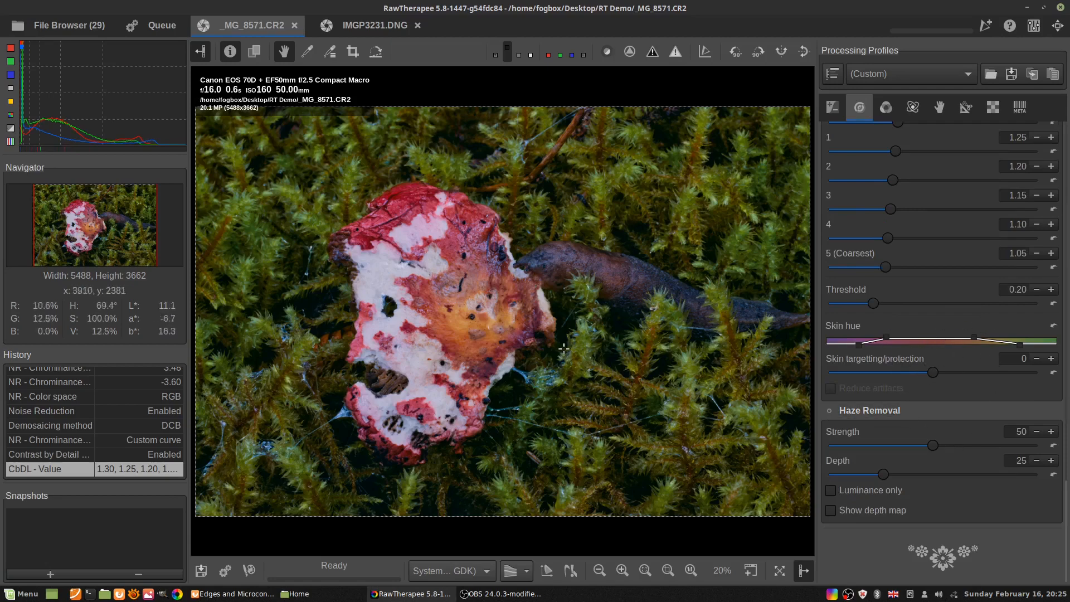
scroll(526, 267, up, 3)
scroll(526, 267, up, 1)
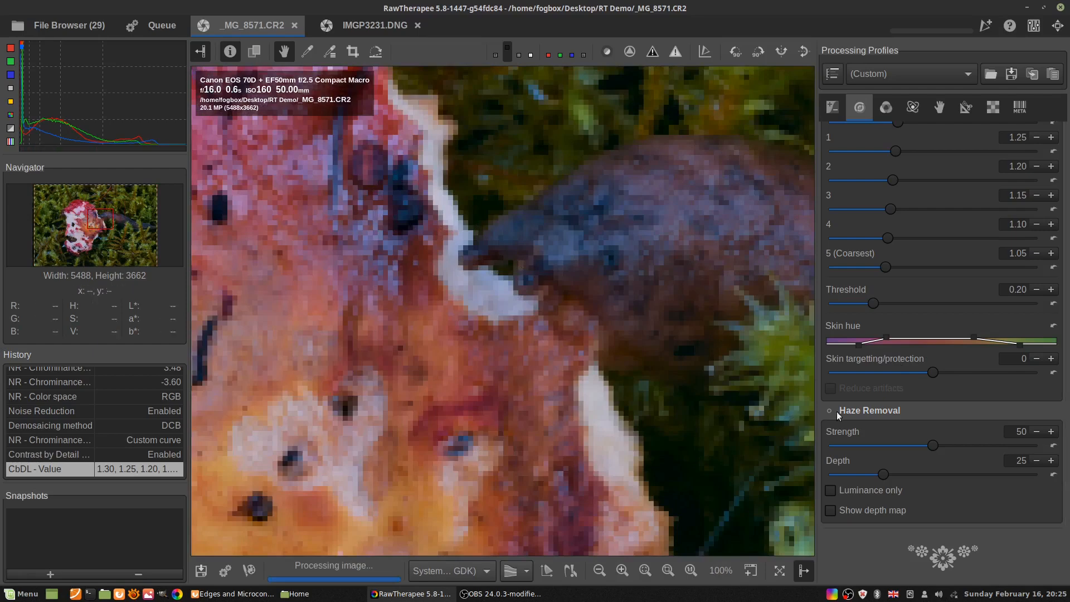
click(668, 574)
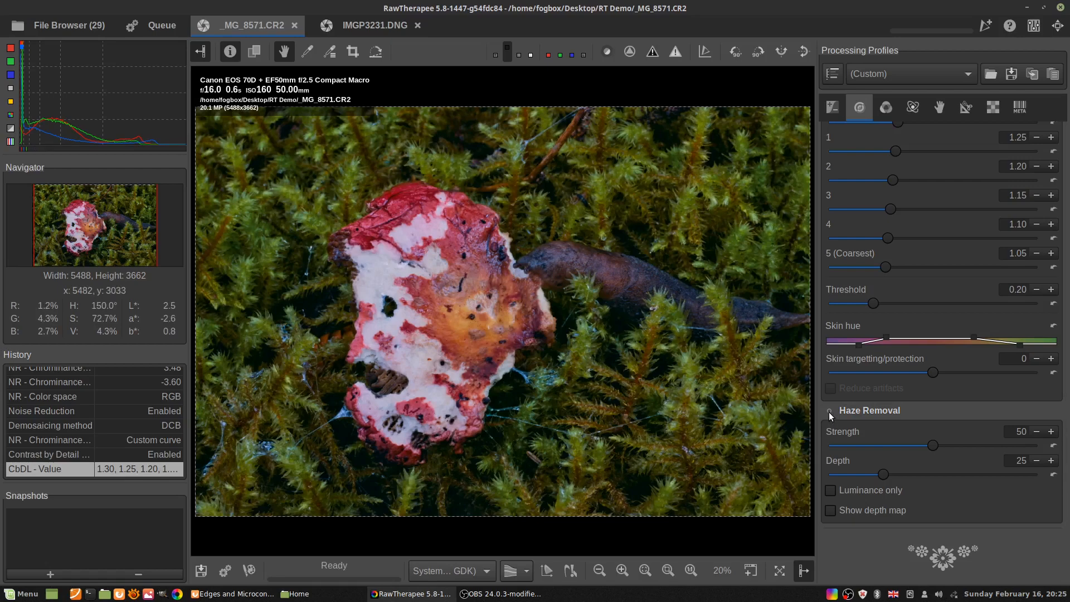
click(829, 411)
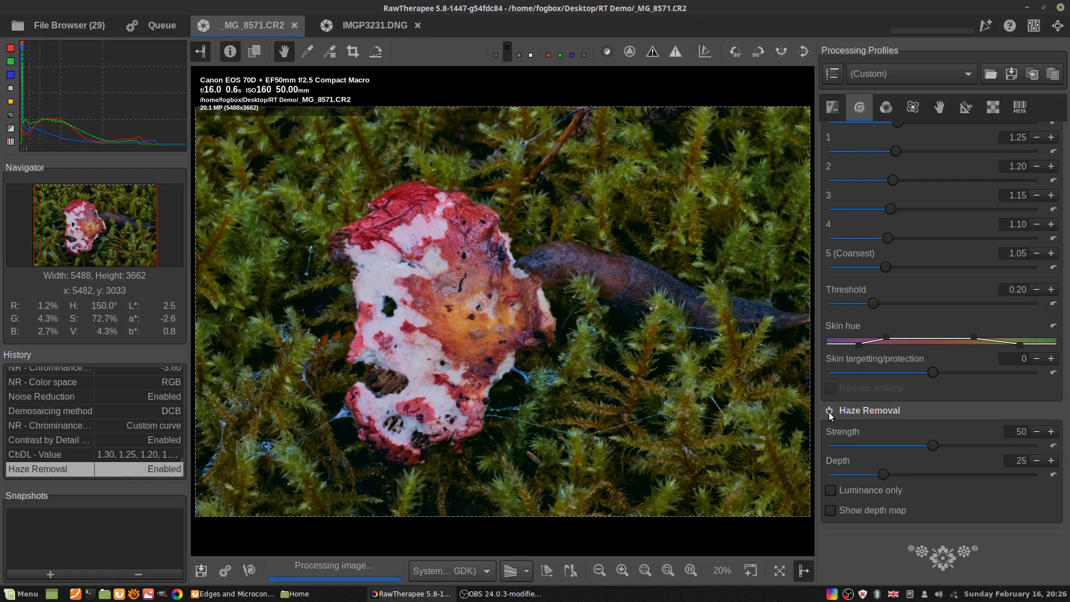
click(828, 411)
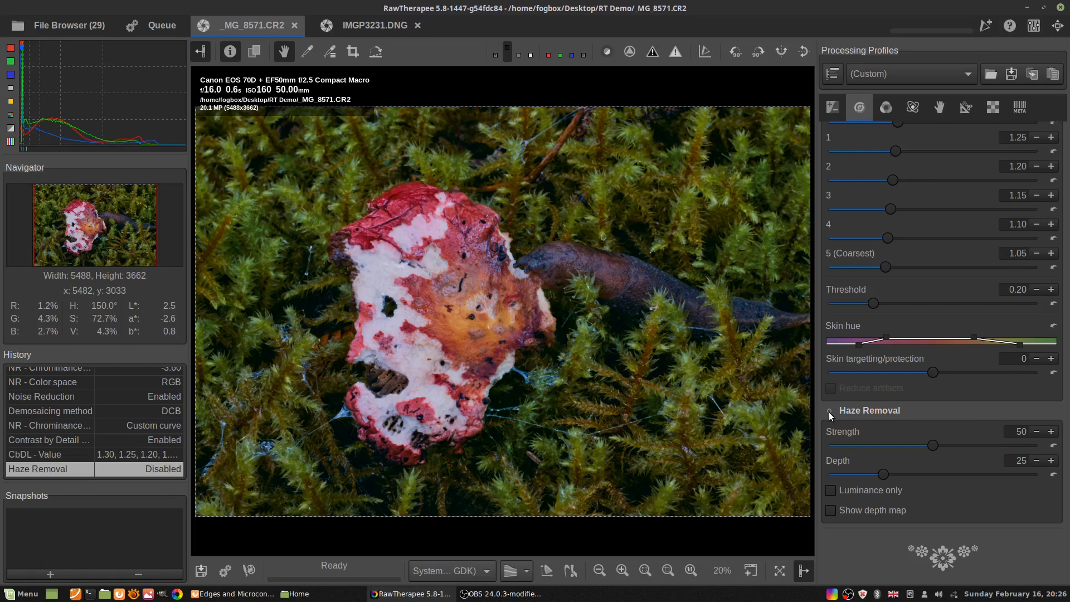
click(828, 410)
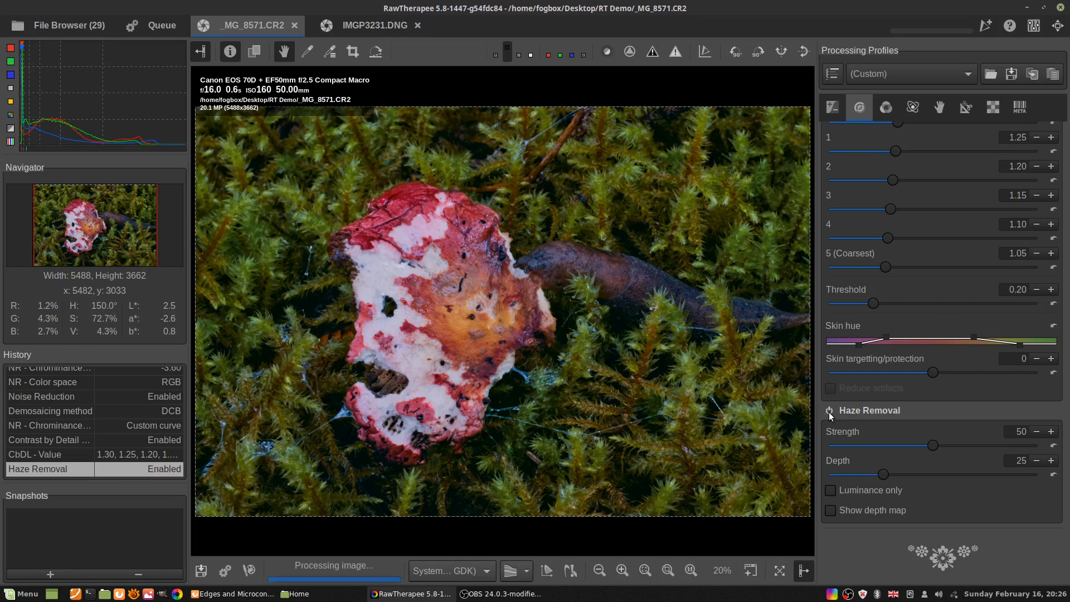
Show the Haze Removal depth map, try a depth of 11, then reset the depth to 25 and hide the map.
click(829, 511)
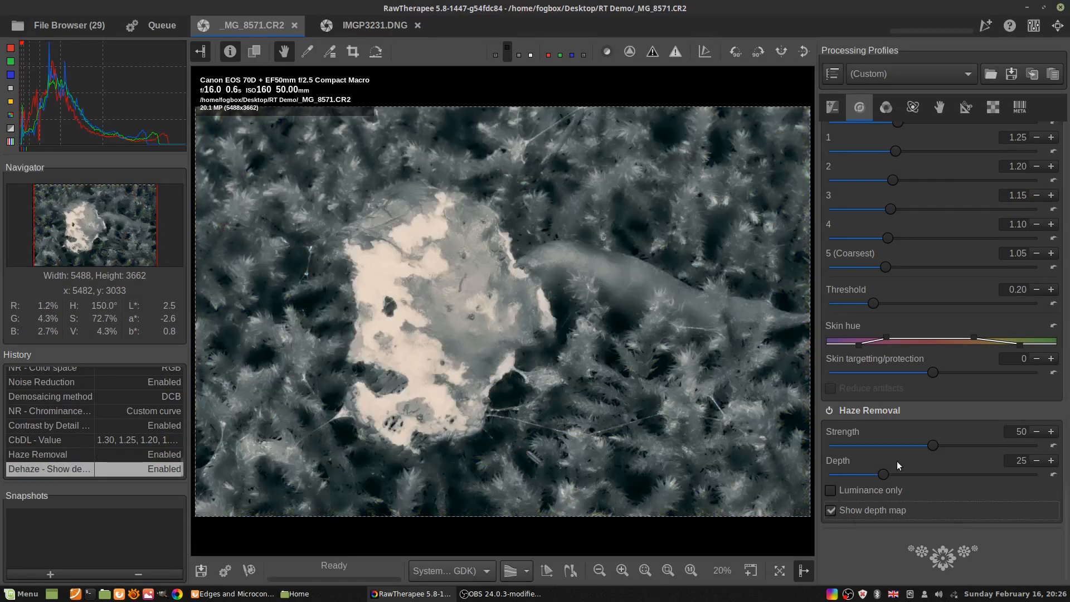
drag(884, 476, 854, 473)
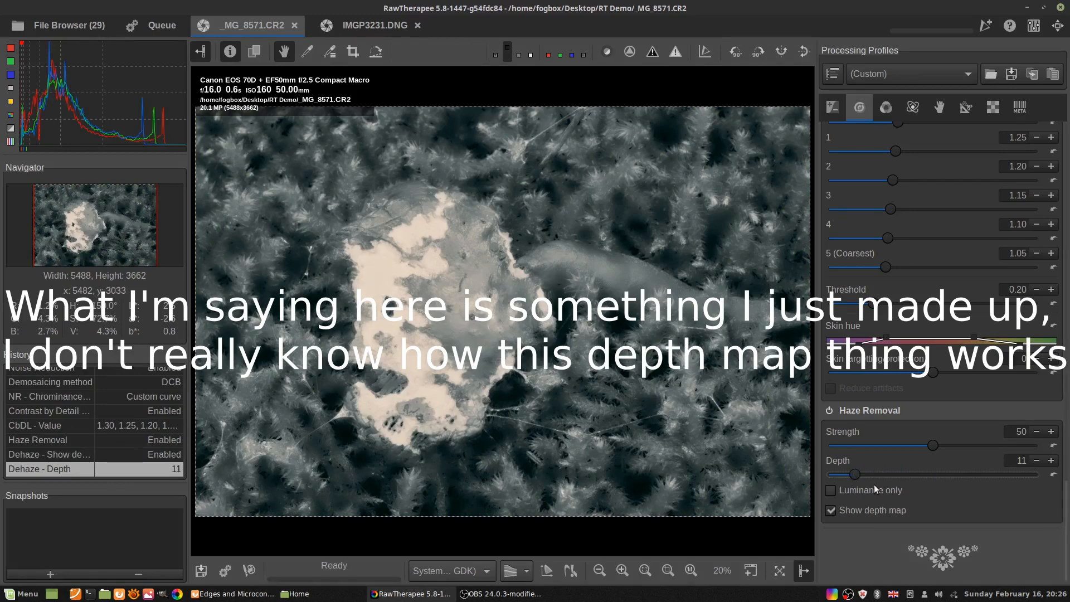
click(1053, 475)
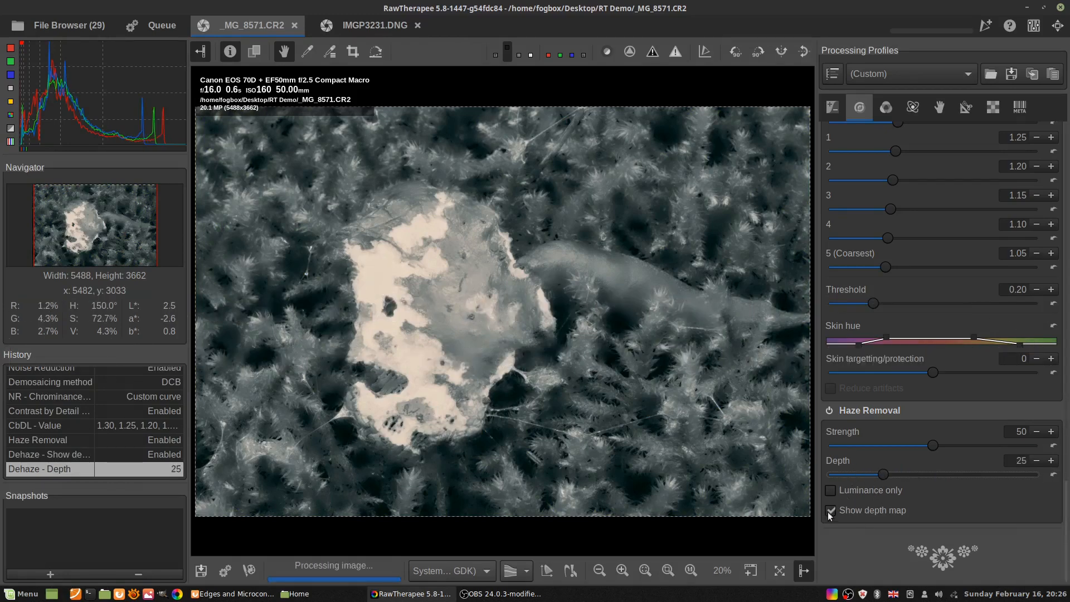
click(829, 509)
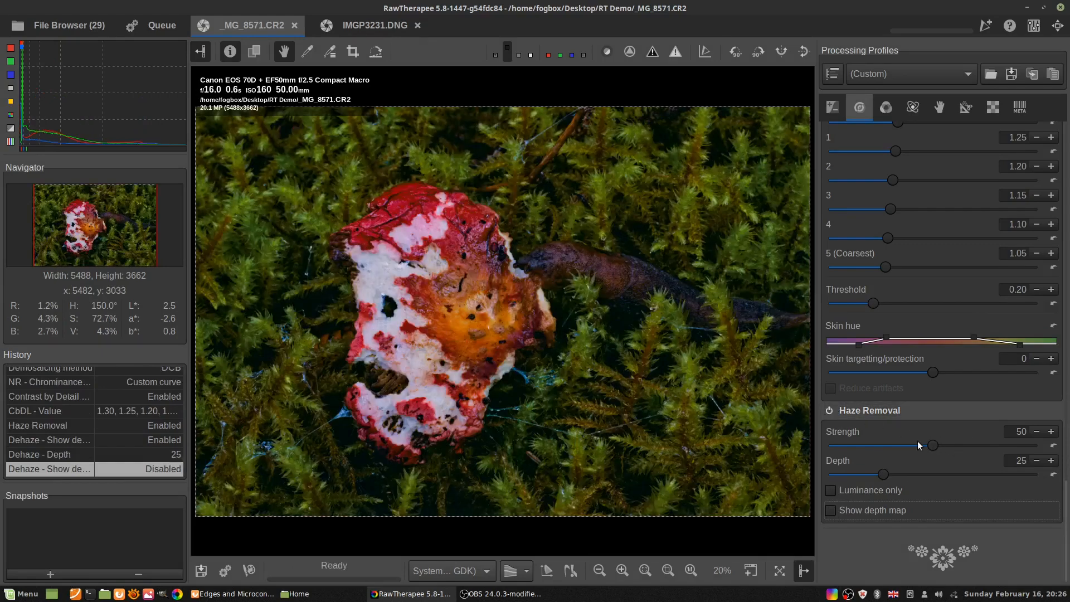
Try Haze Removal strengths of 1 and 11, reset the strength to 50, and compare the photo with the tool off and on.
drag(929, 445, 837, 447)
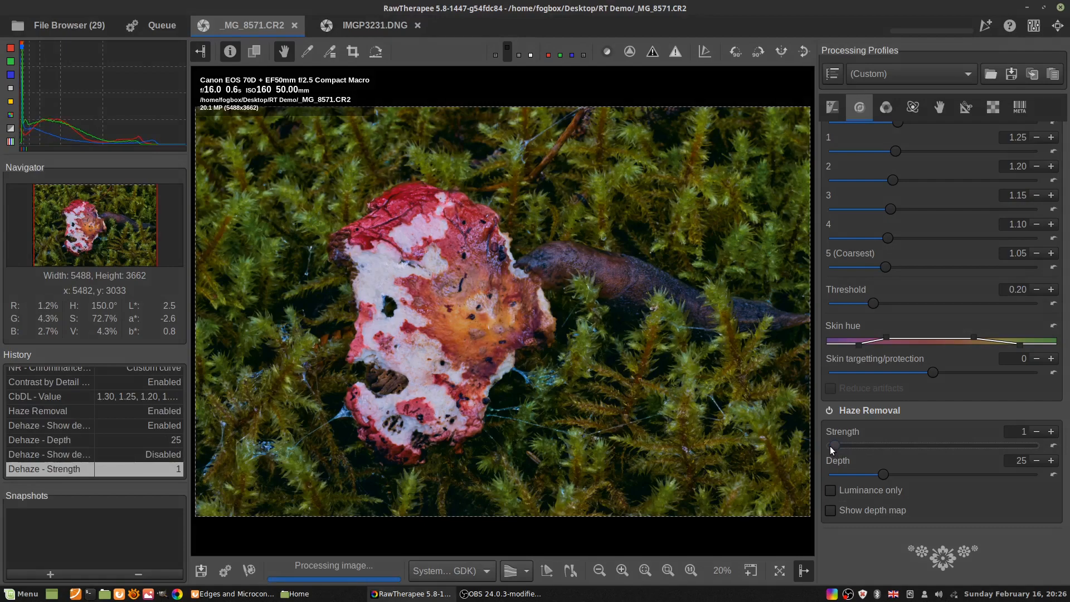
drag(830, 446, 852, 436)
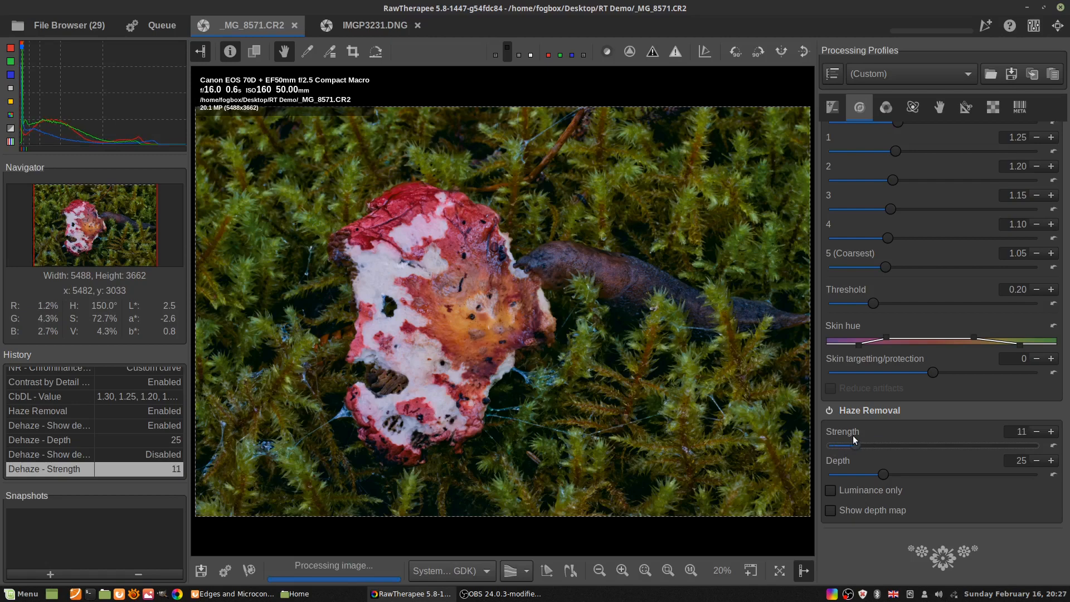
click(1053, 445)
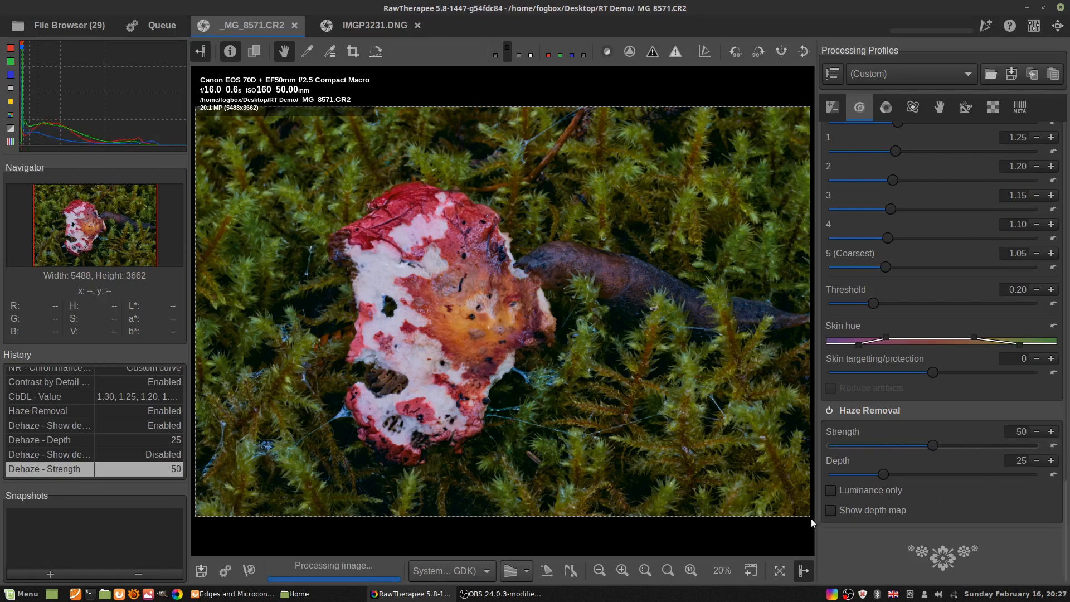
click(828, 410)
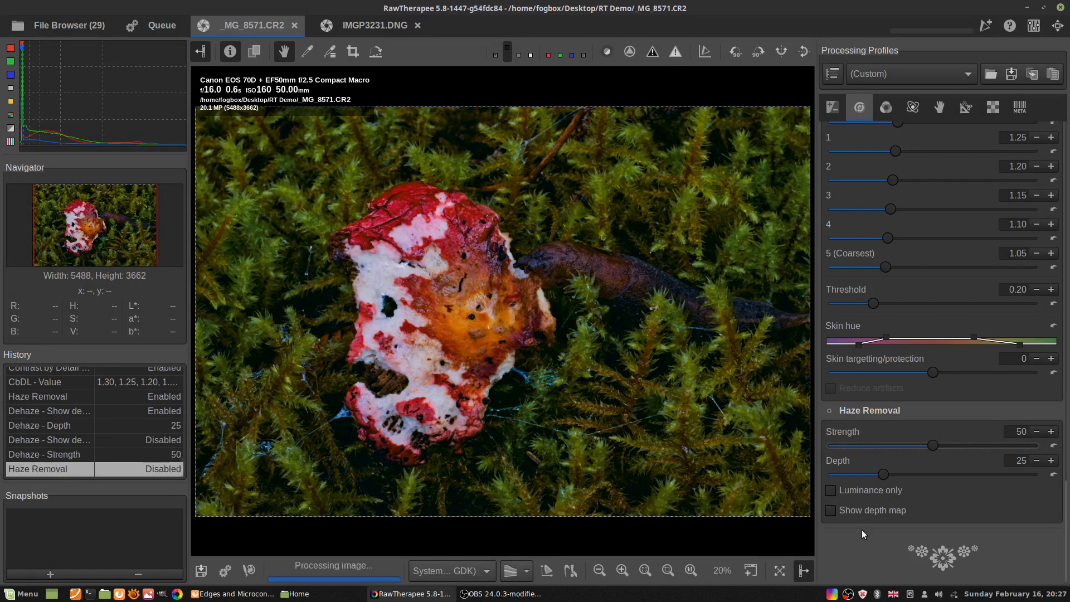
click(823, 410)
Compare Haze Removal with and without Luminance only, then leave both that option and the Haze Removal tool disabled.
click(830, 486)
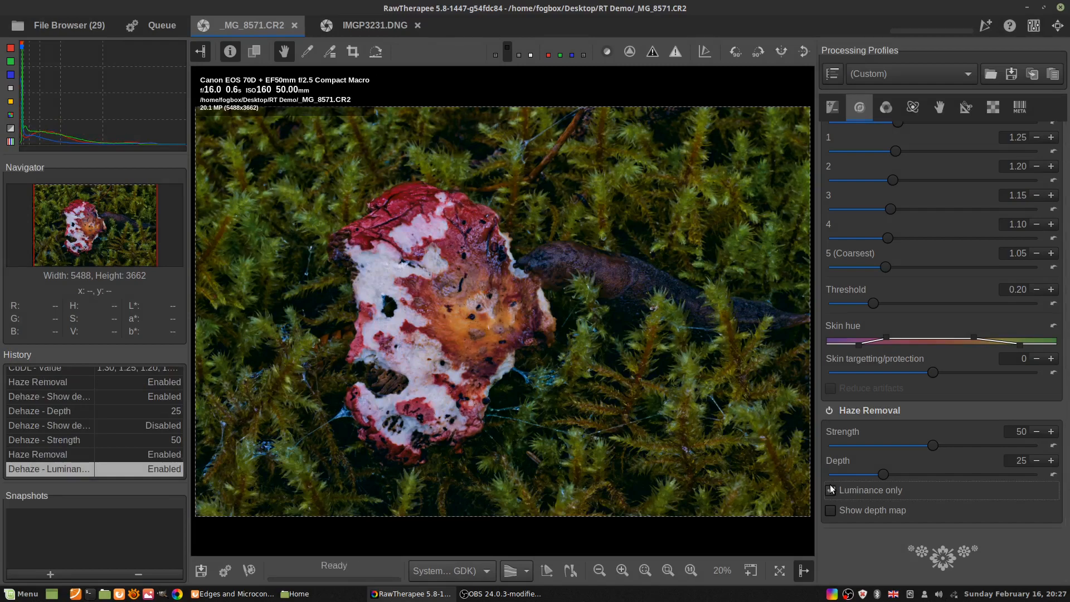
click(831, 489)
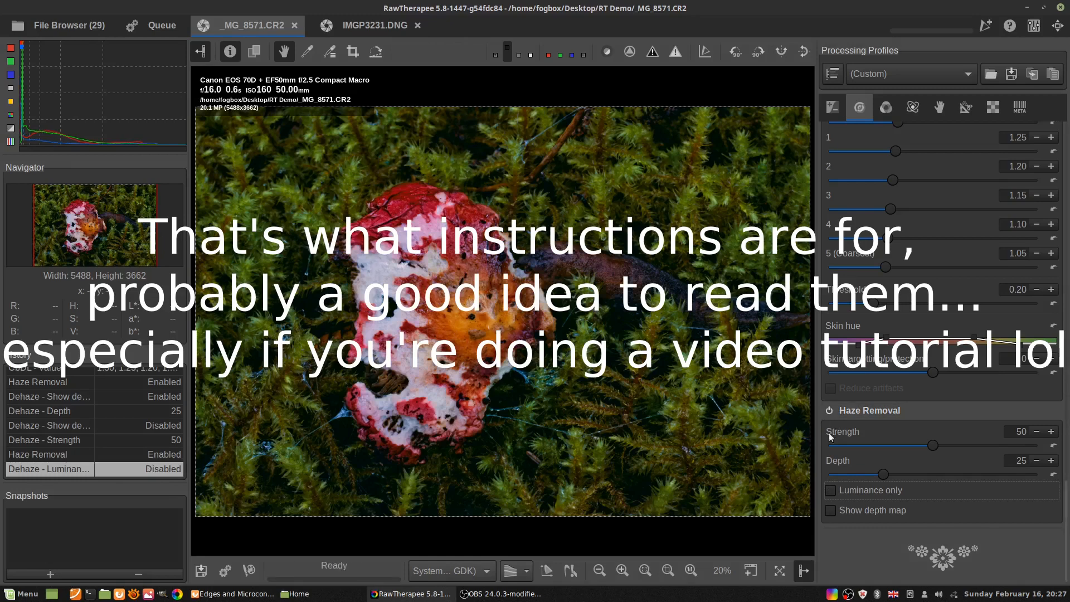
click(829, 490)
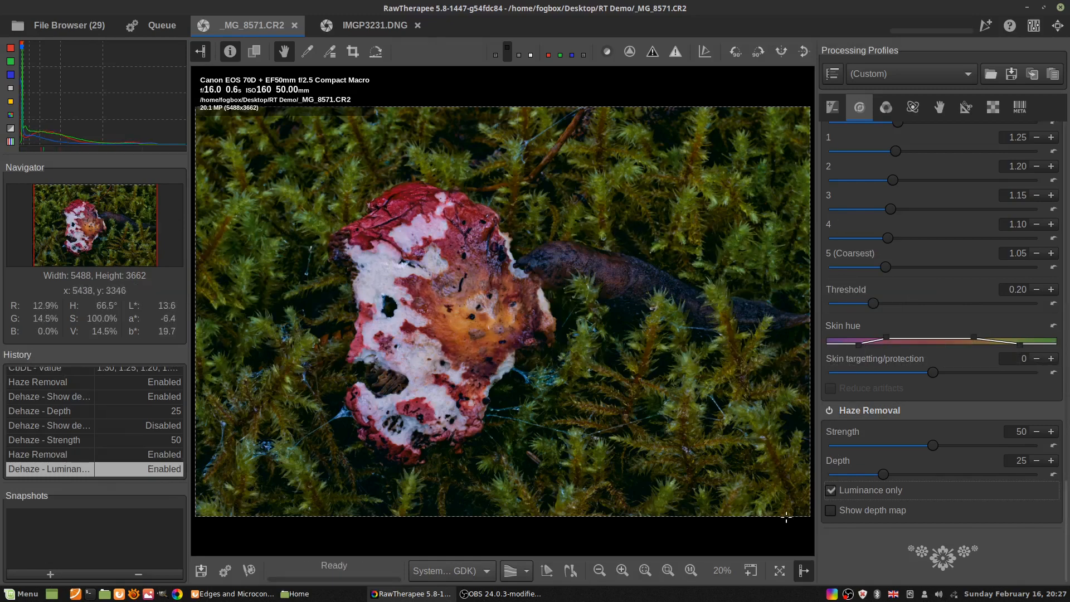
click(830, 490)
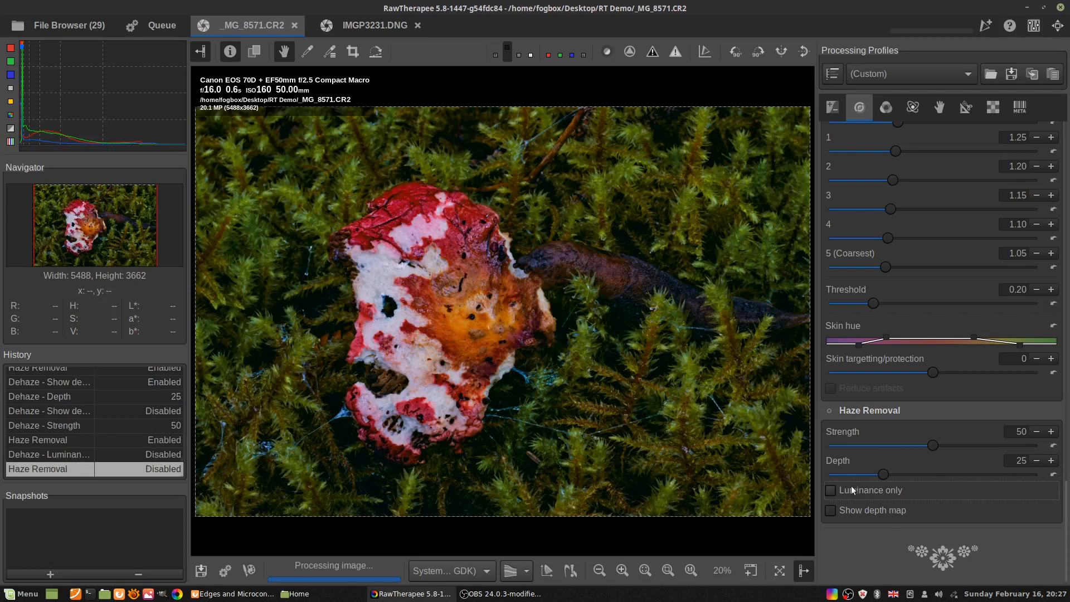
click(830, 410)
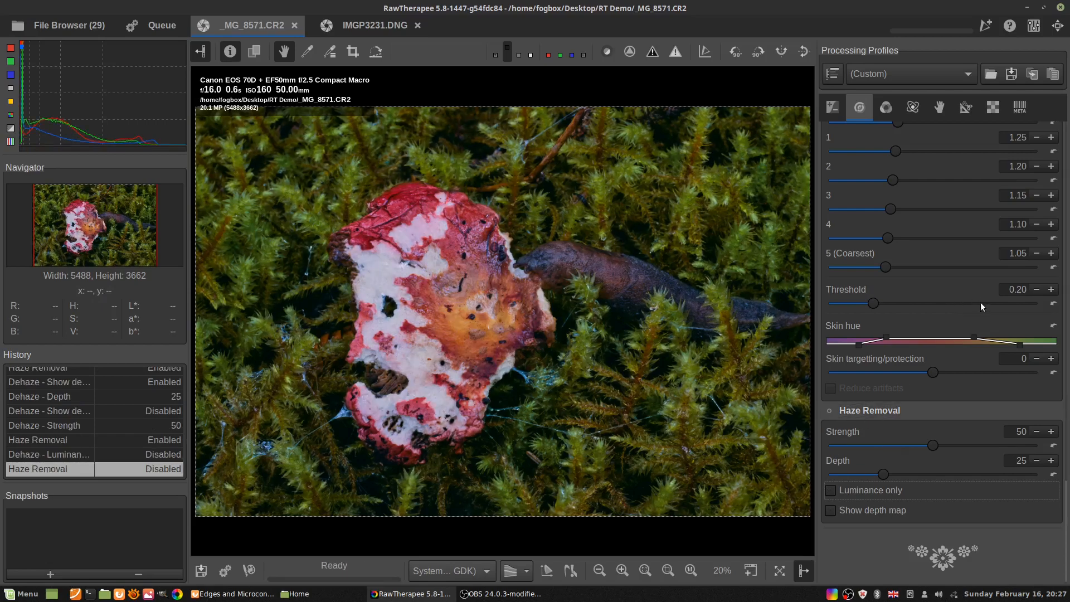
Review the noise reduction and sharpening settings, then the white balance, vibrance and raw demosaicing settings.
scroll(943, 261, up, 15)
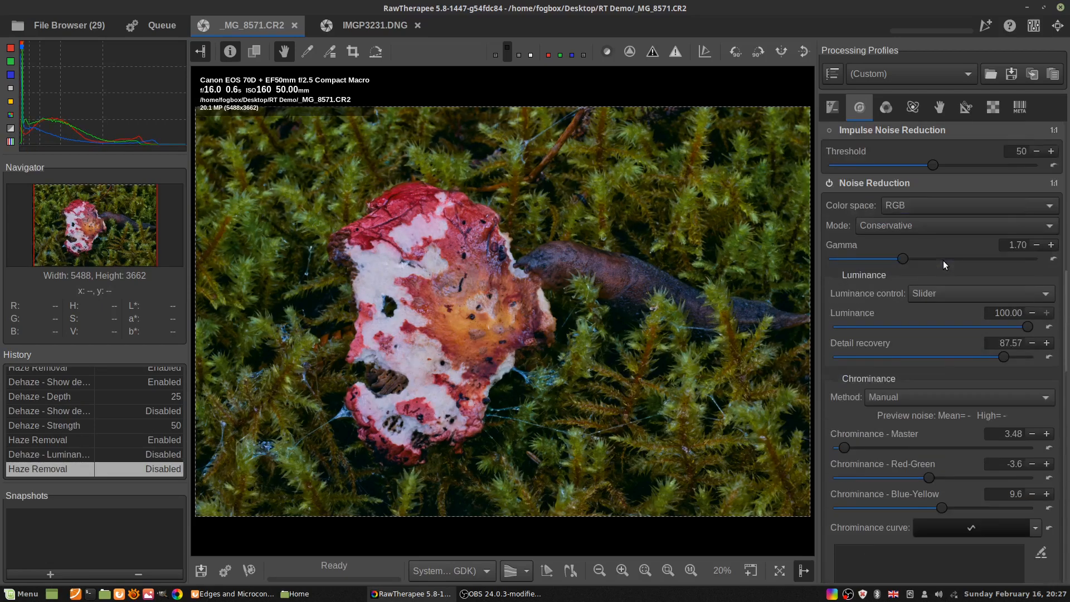
scroll(943, 260, up, 15)
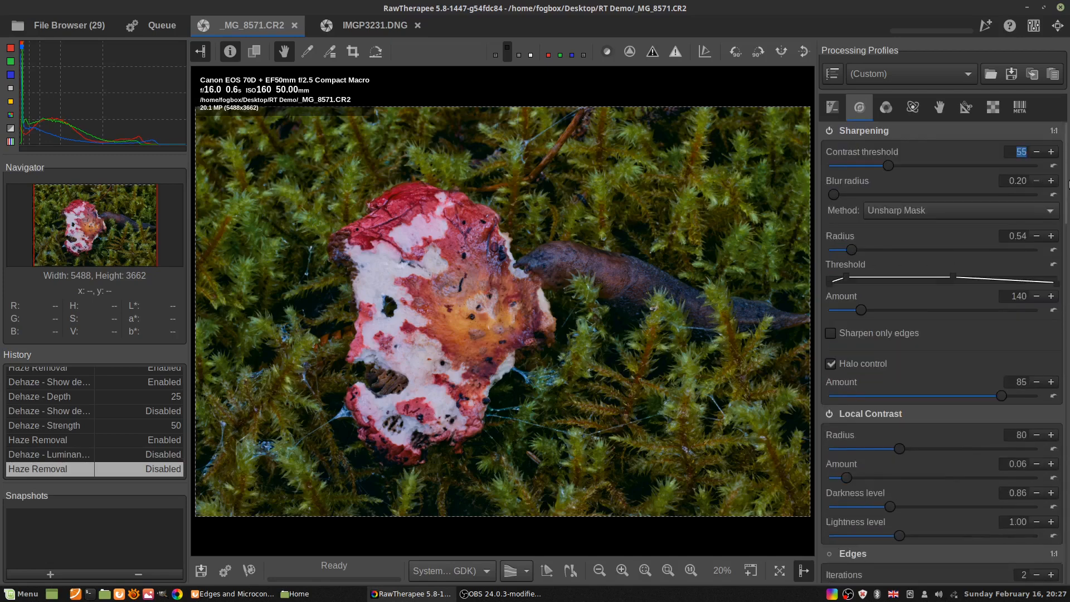
drag(1068, 184, 1068, 161)
mouse_move(1064, 180)
mouse_down()
mouse_move(1064, 222)
mouse_move(1064, 162)
mouse_up()
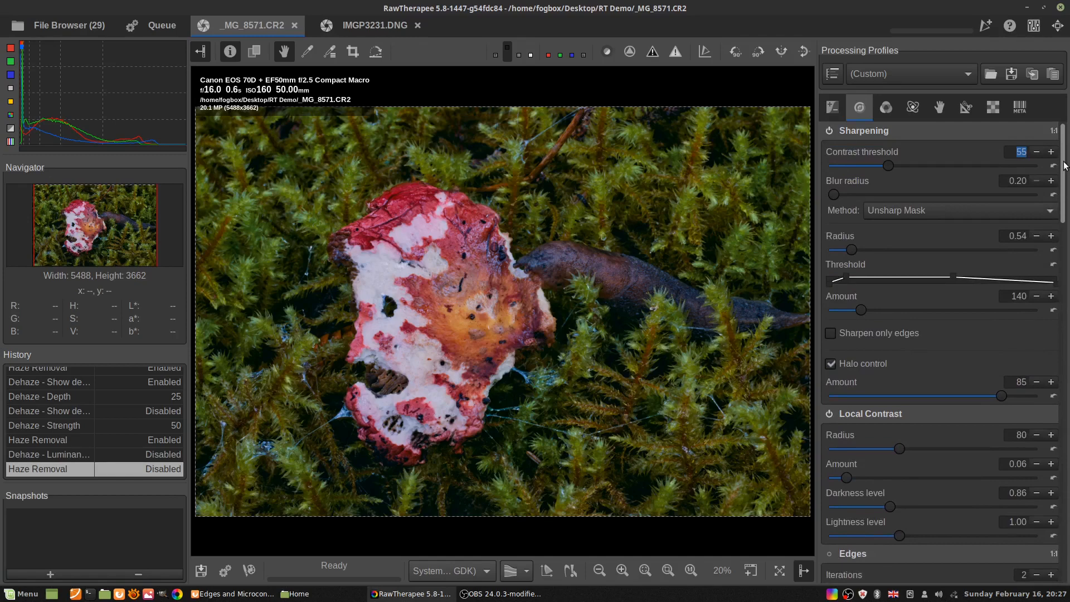
mouse_move(1064, 166)
mouse_down()
mouse_move(1062, 529)
mouse_move(1062, 156)
mouse_move(1057, 548)
mouse_move(1068, 264)
mouse_move(1059, 156)
mouse_up()
click(889, 109)
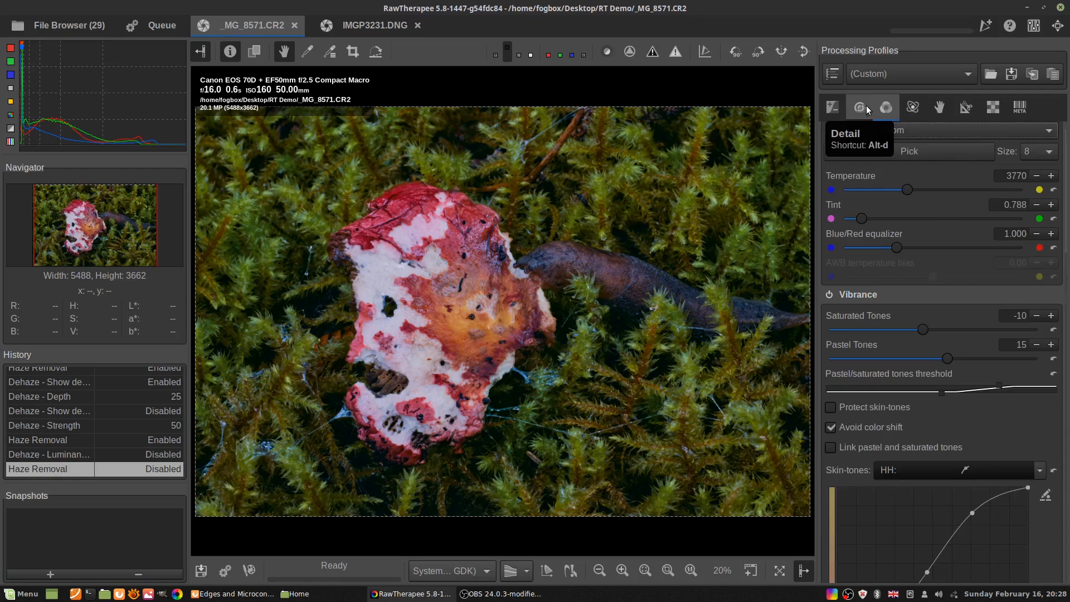
click(993, 107)
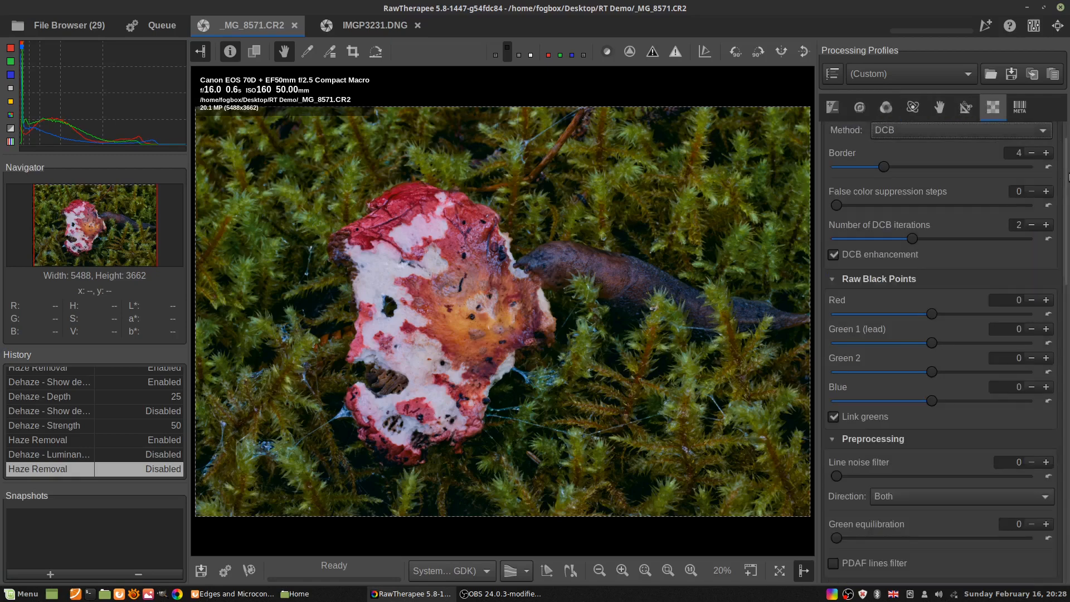
drag(1063, 208, 1048, 123)
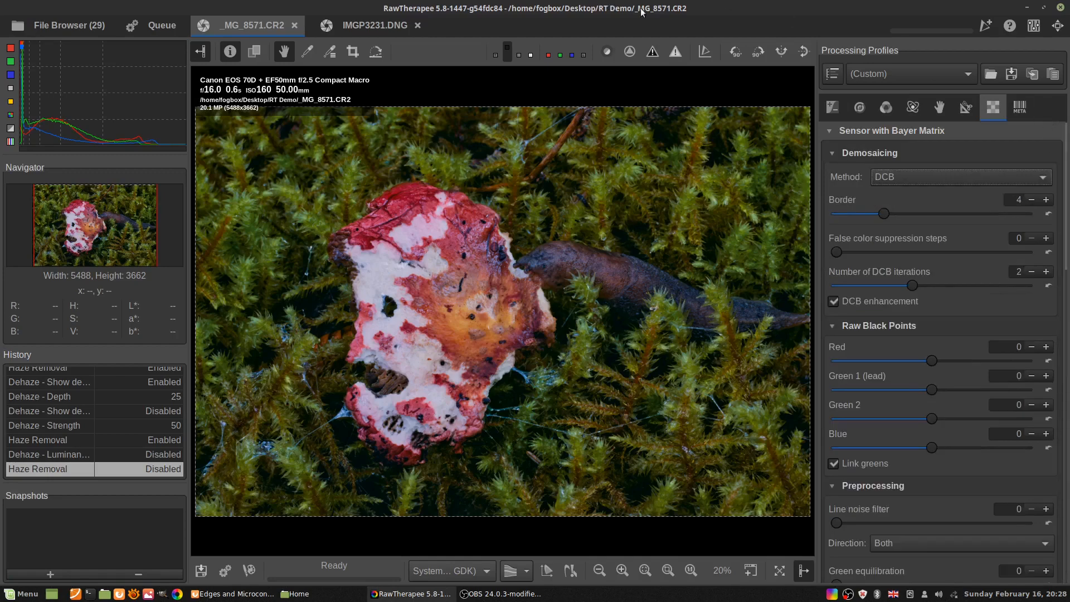
Return to the detail settings, examine the fungus and slug's head at 100%, and fit the whole photo to the screen.
click(859, 107)
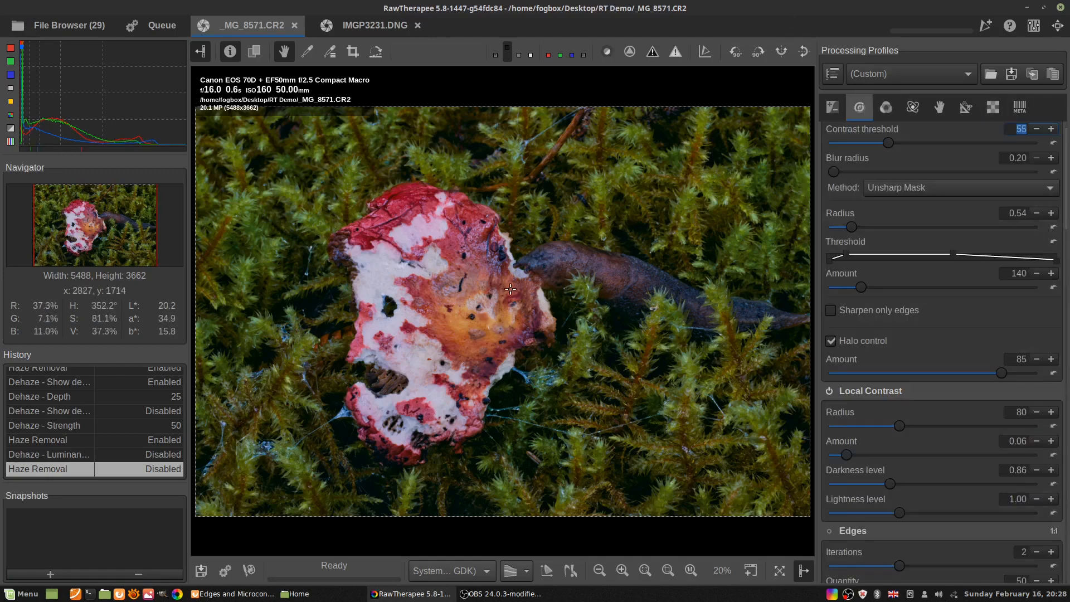
scroll(513, 279, up, 4)
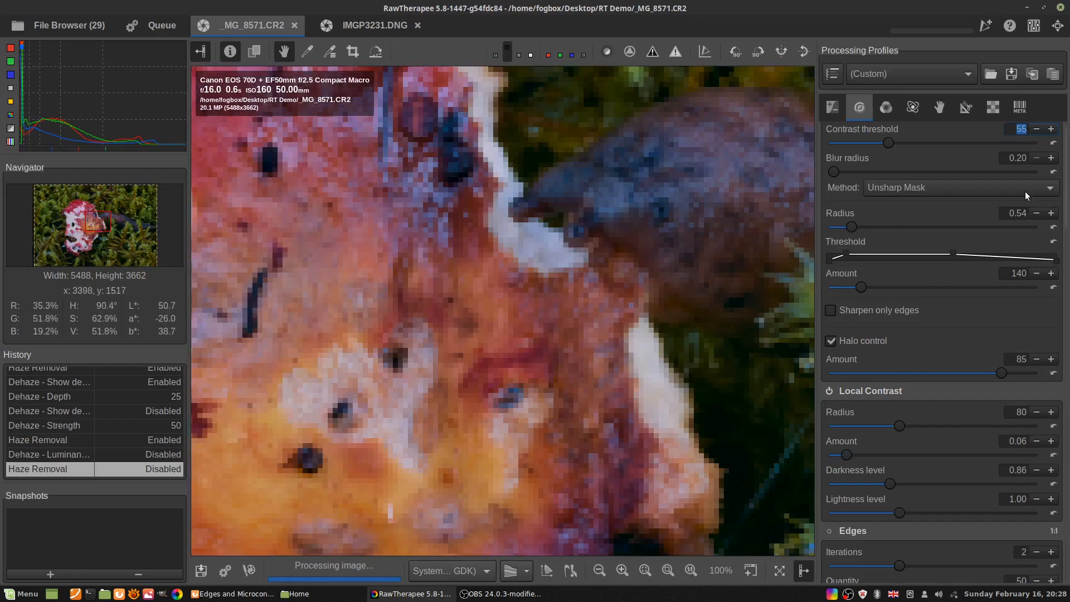
mouse_move(1062, 210)
mouse_down()
mouse_move(1061, 176)
mouse_move(1061, 221)
mouse_up()
scroll(661, 315, down, 5)
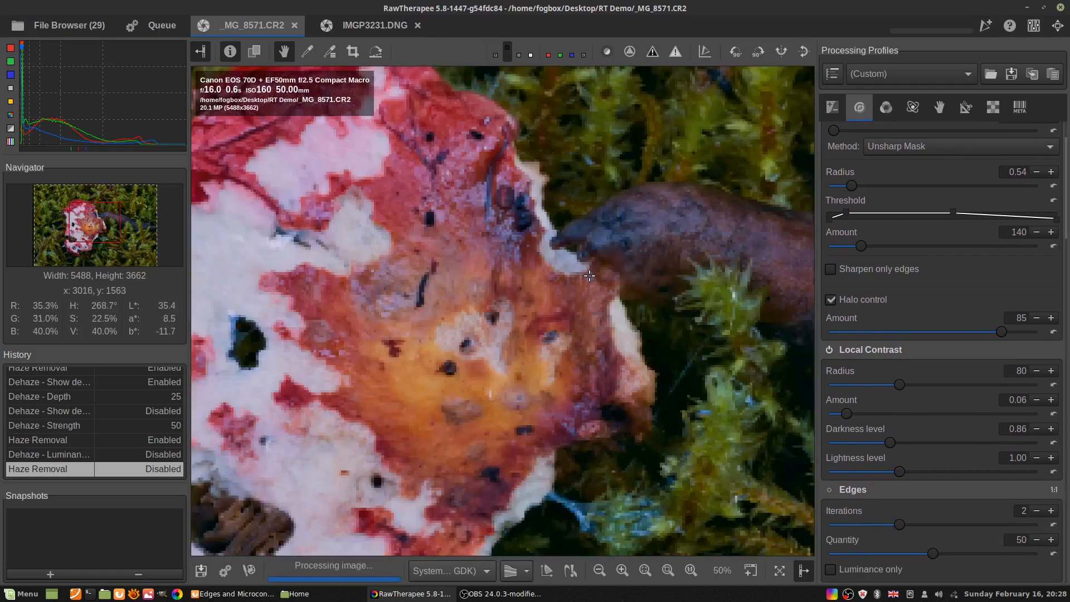
scroll(661, 316, up, 1)
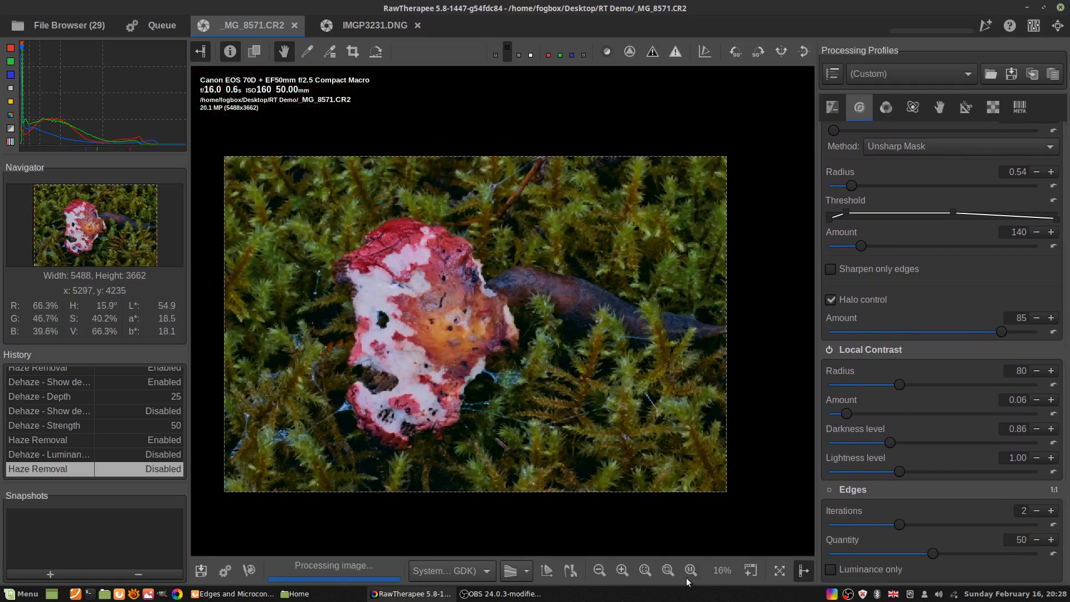
scroll(502, 280, up, 4)
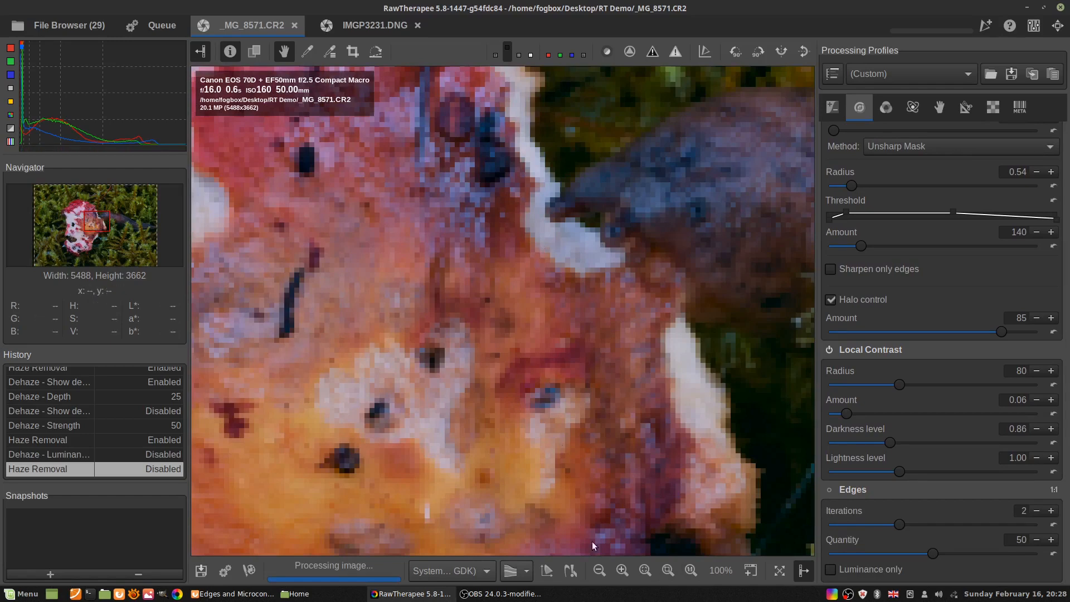
click(668, 570)
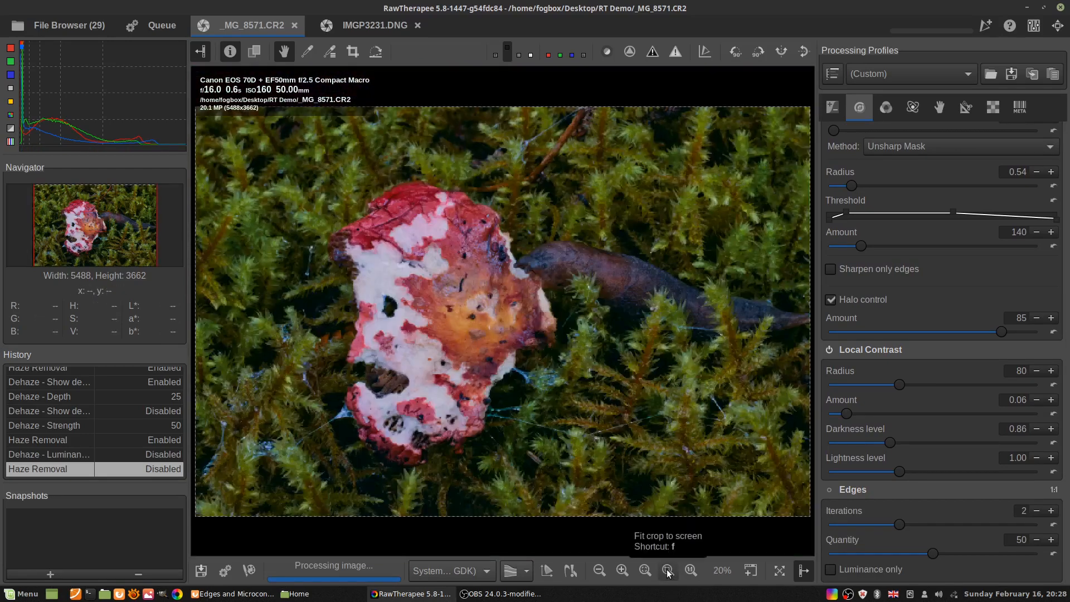